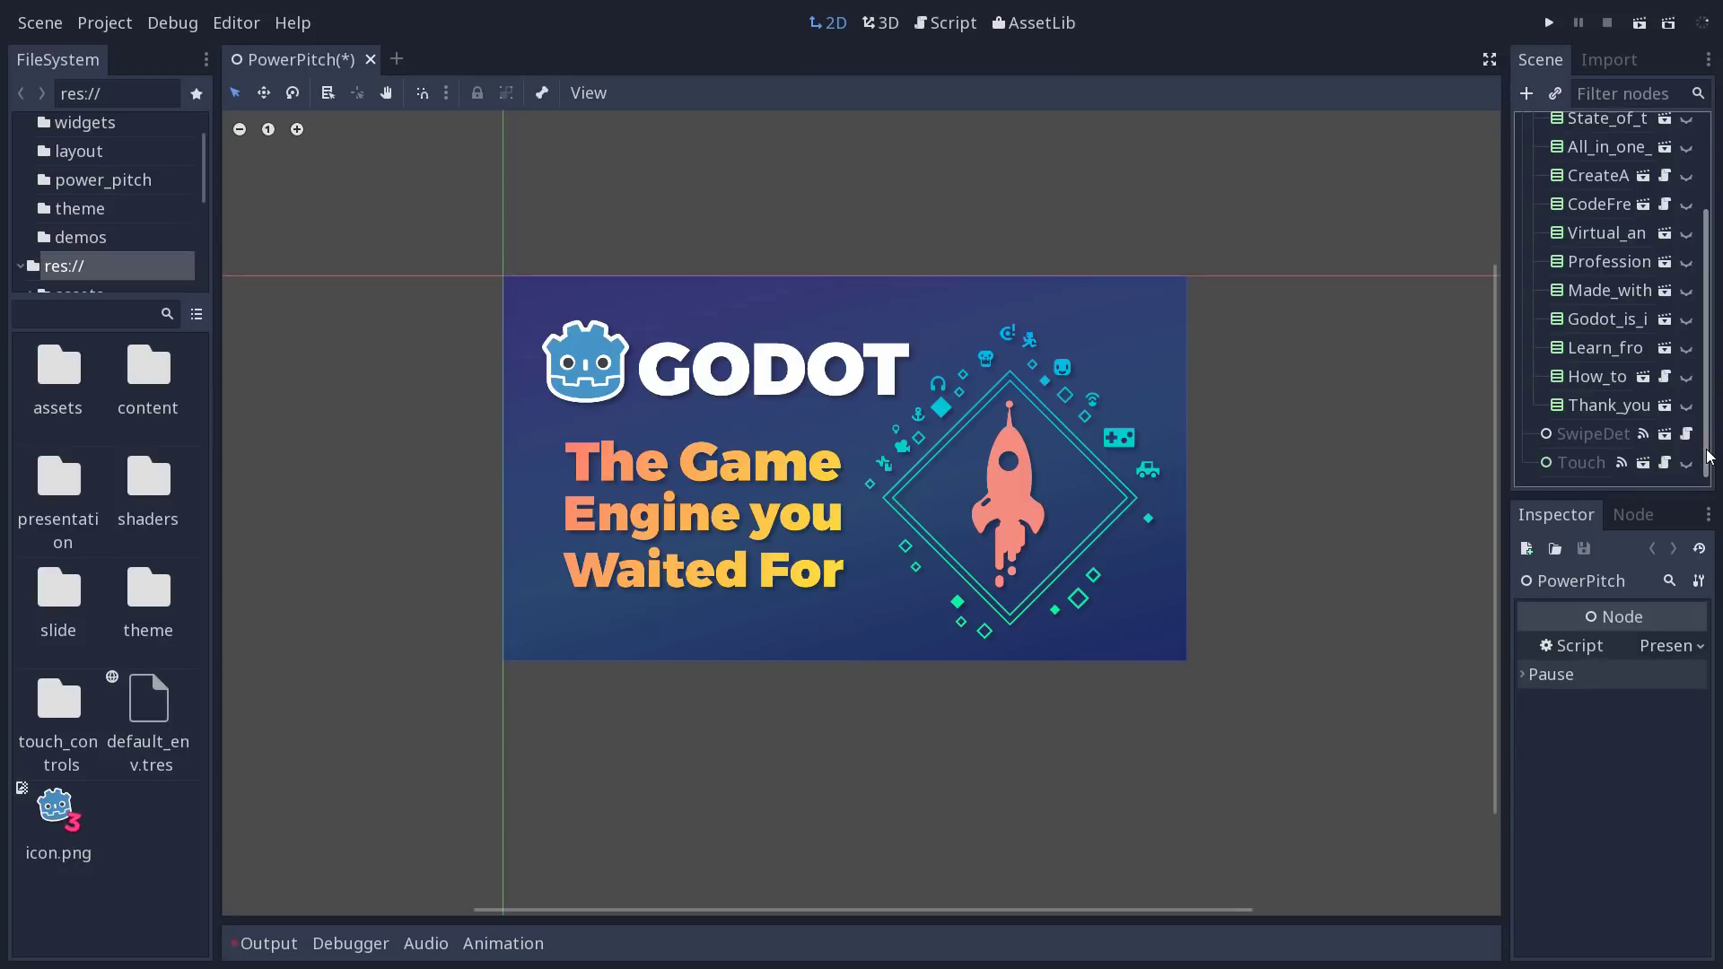
# Step: Show the All_in_one_package, CreateAnything and CodeFreely slides in the 2D view
pyautogui.scroll(3, 1709, 455)
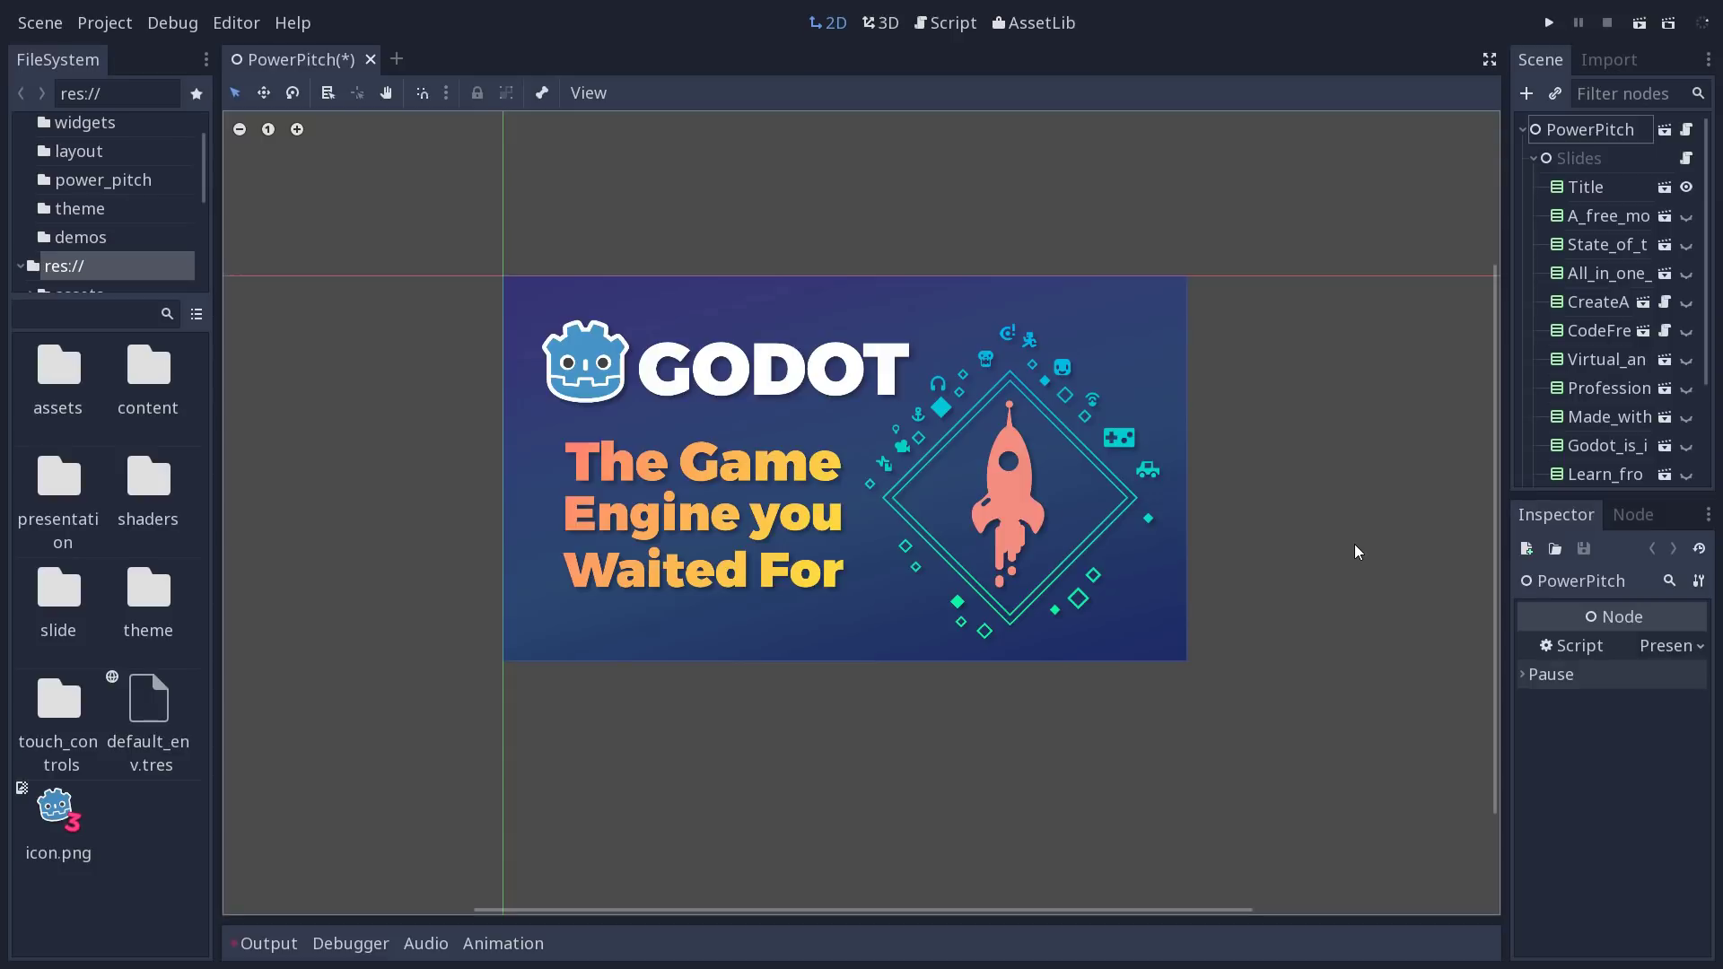
pyautogui.click(1686, 273)
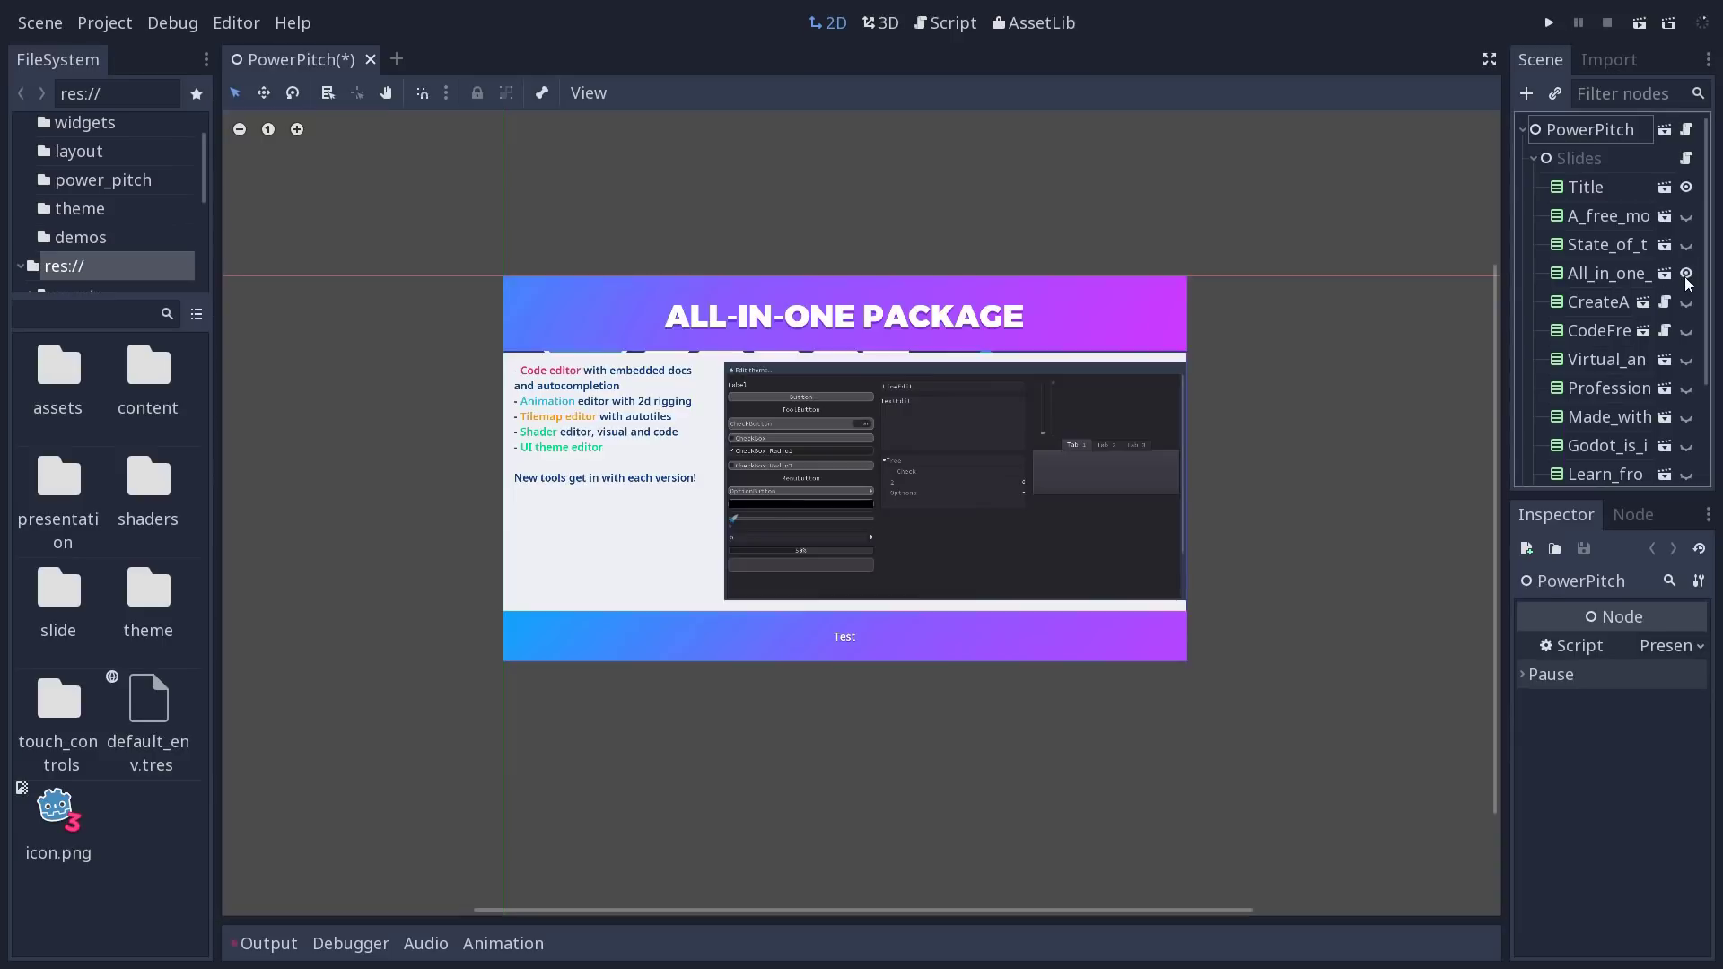
pyautogui.click(1687, 299)
pyautogui.click(1687, 332)
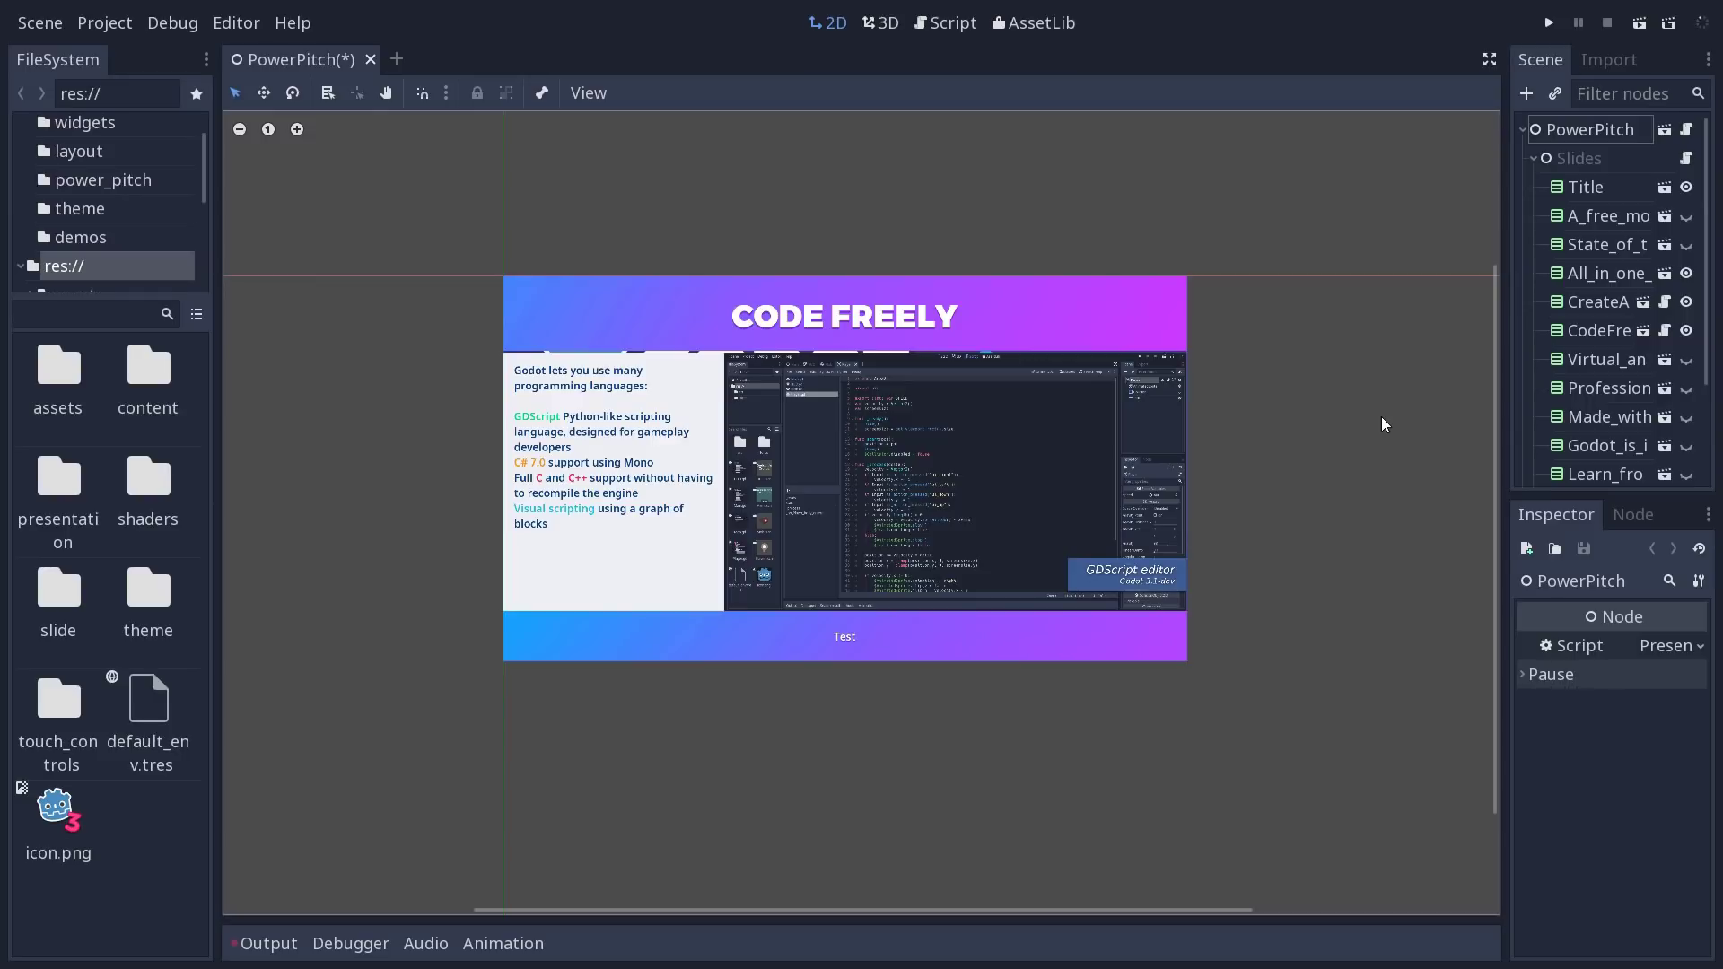
# Step: Test-run the presentation and stop it, then hide the CodeFreely slide in the scene
pyautogui.press('F5')
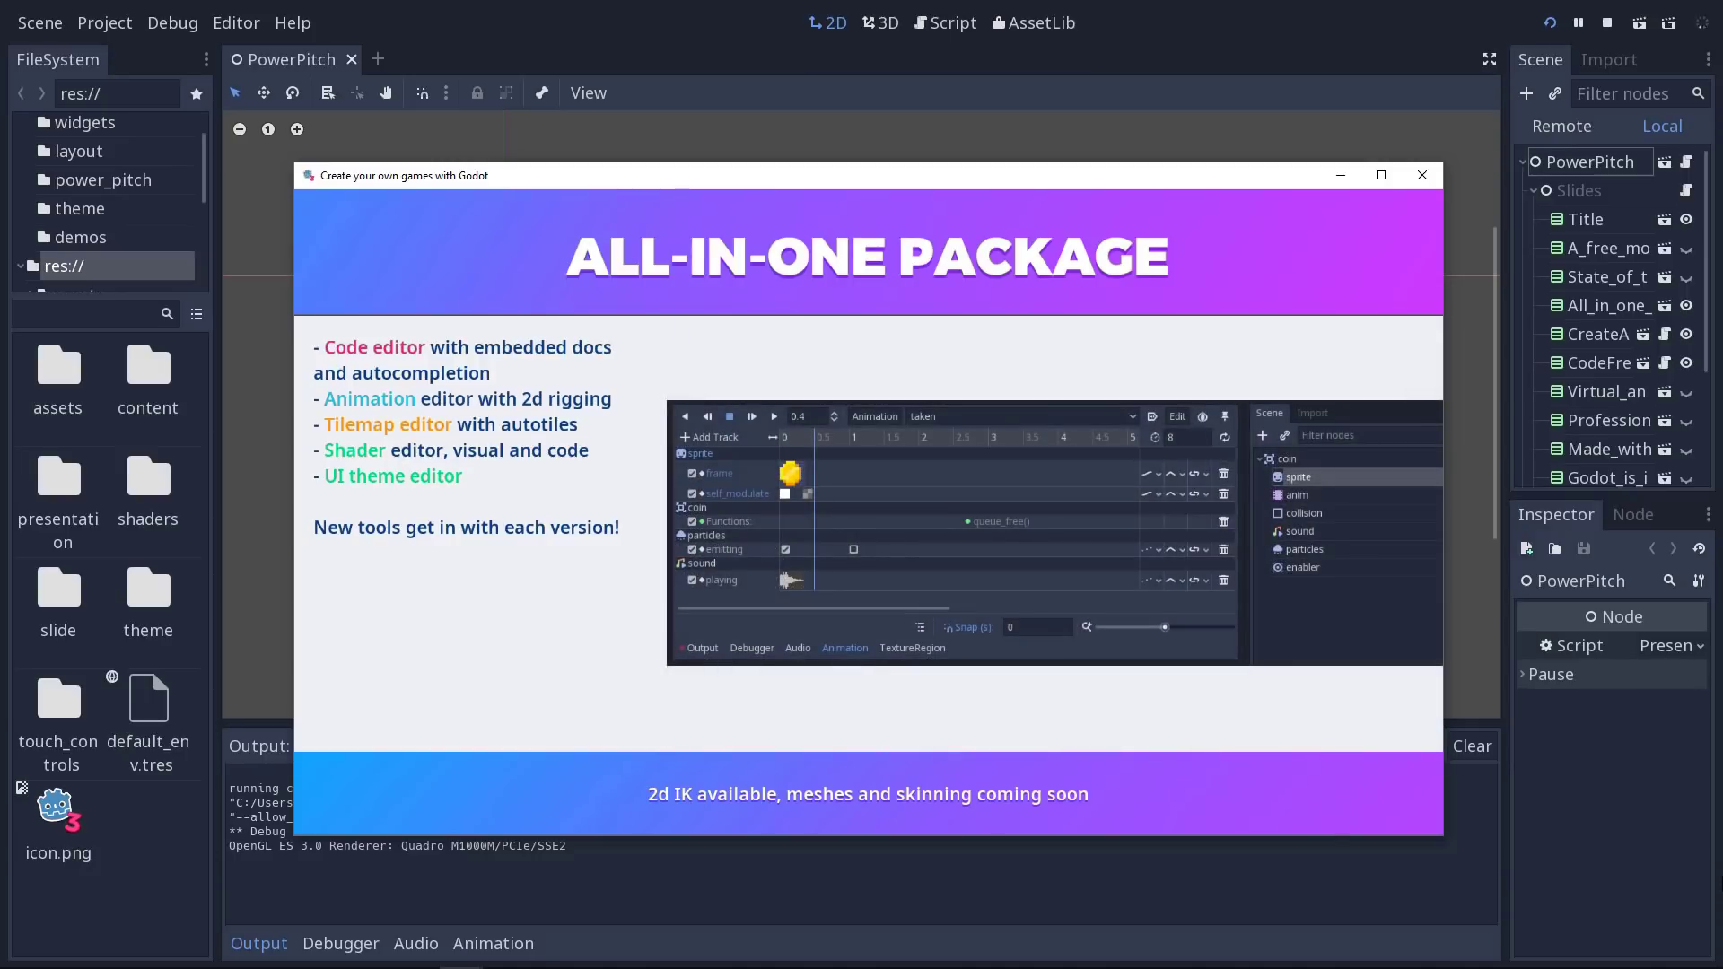
pyautogui.press('F8')
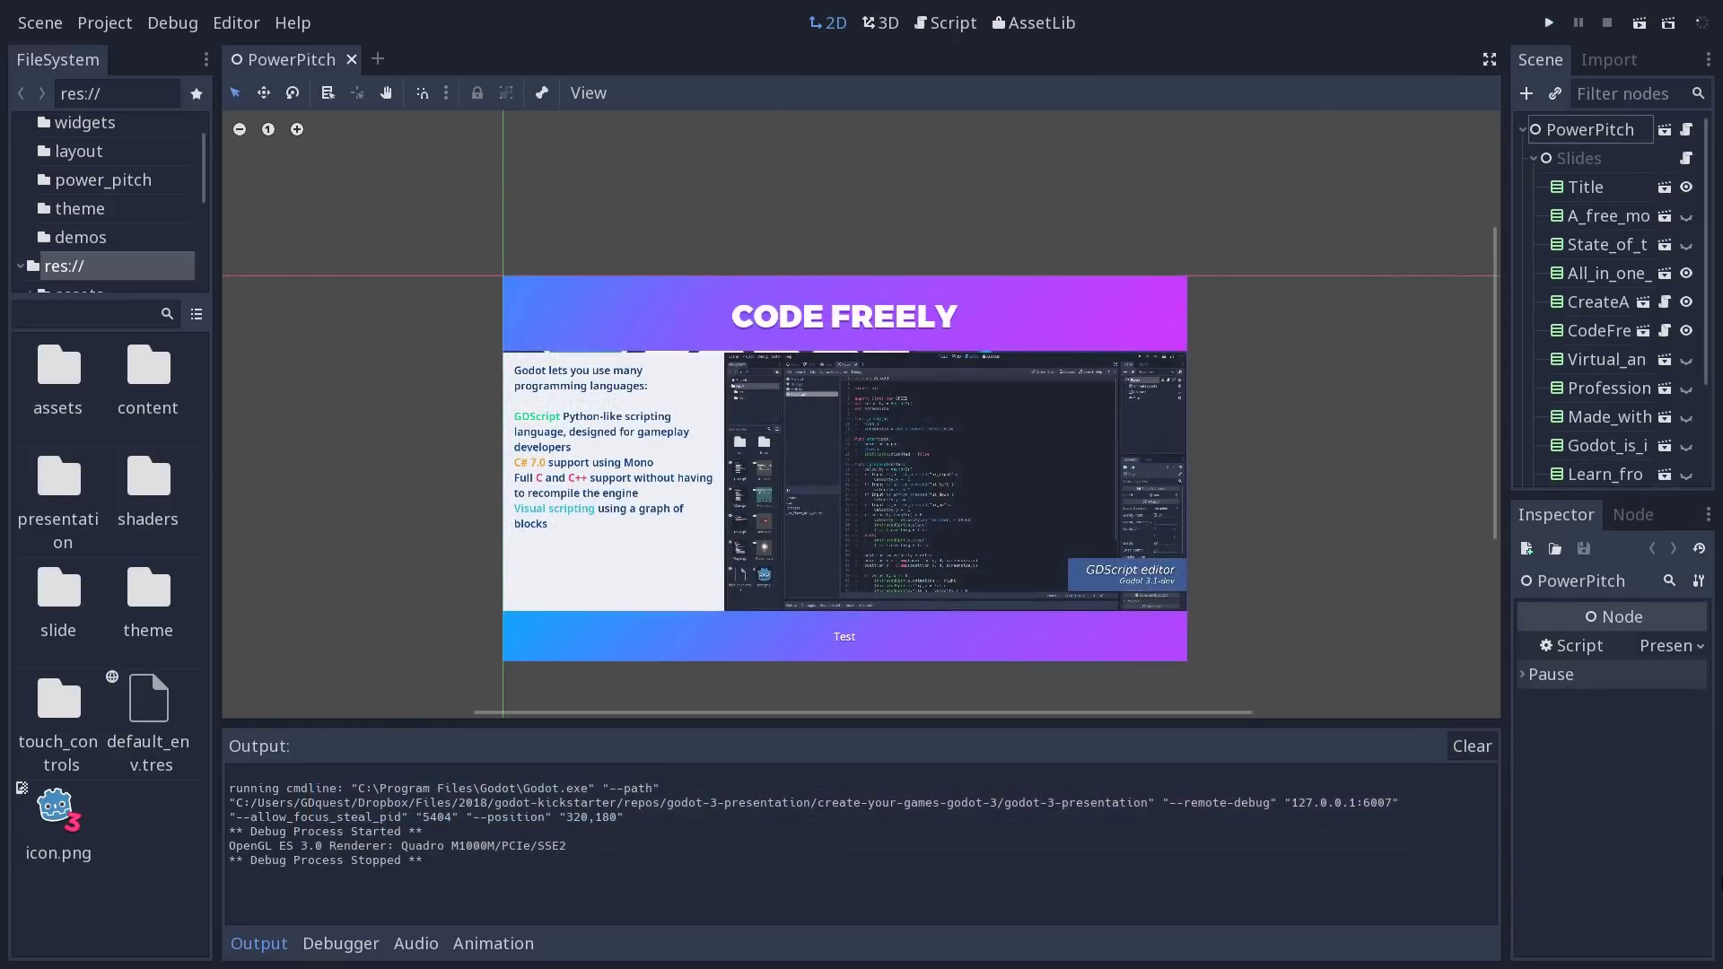
pyautogui.click(269, 945)
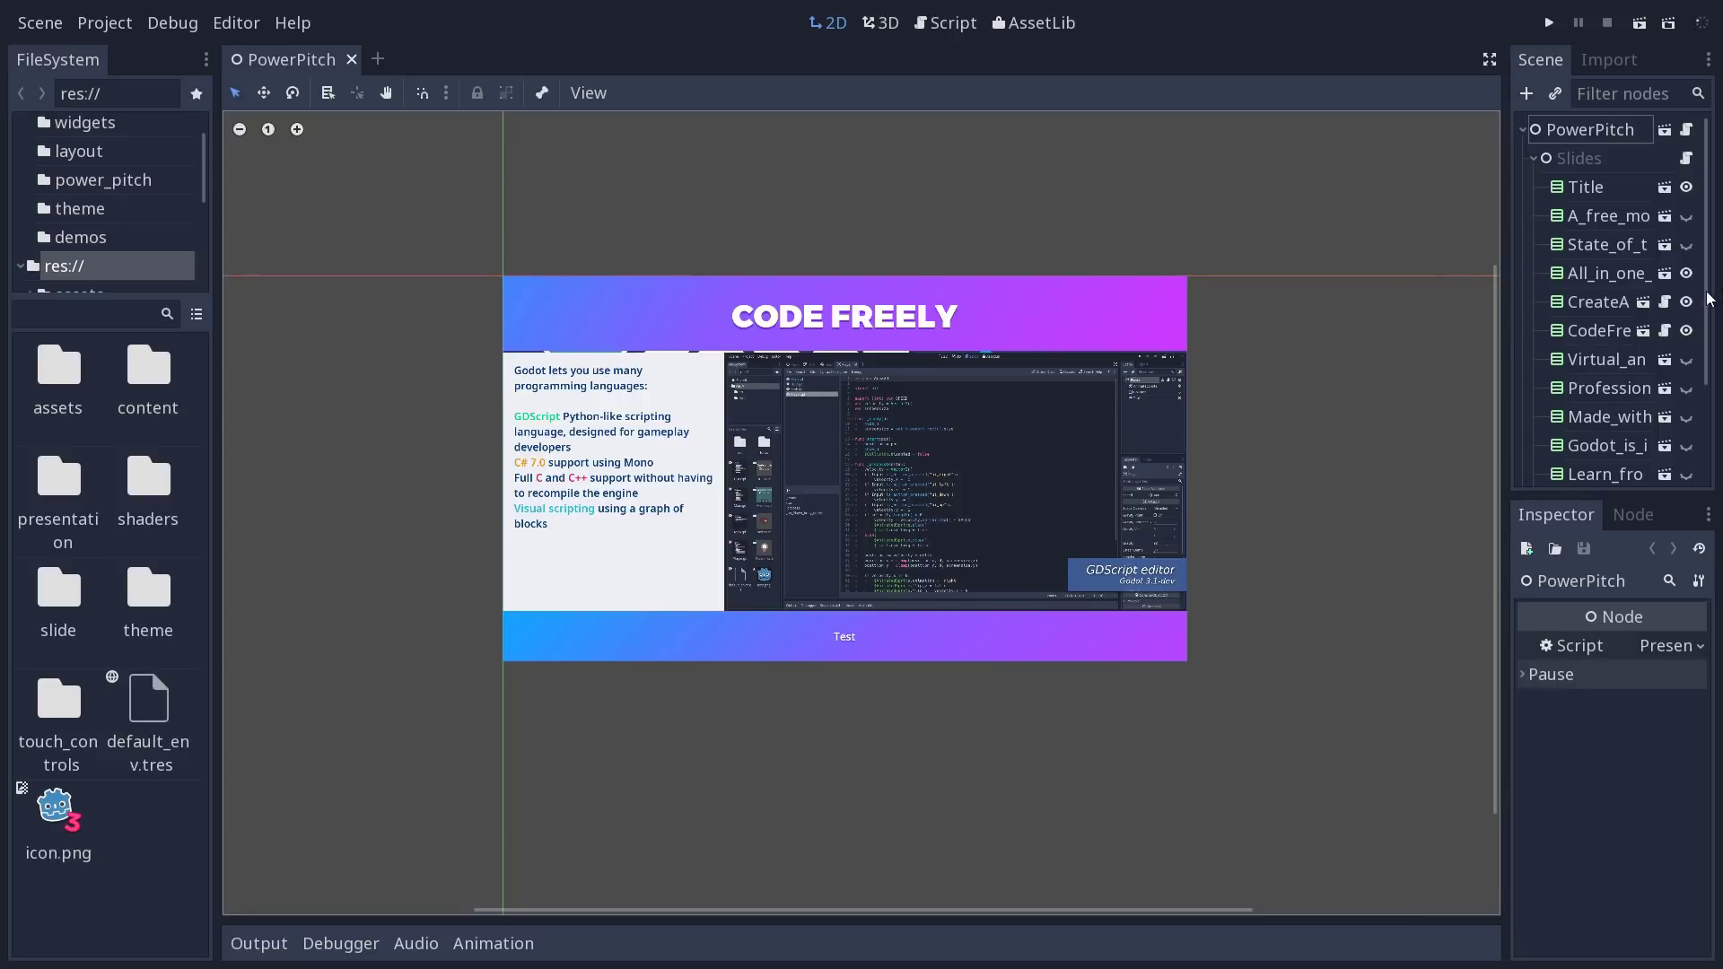
pyautogui.click(1686, 330)
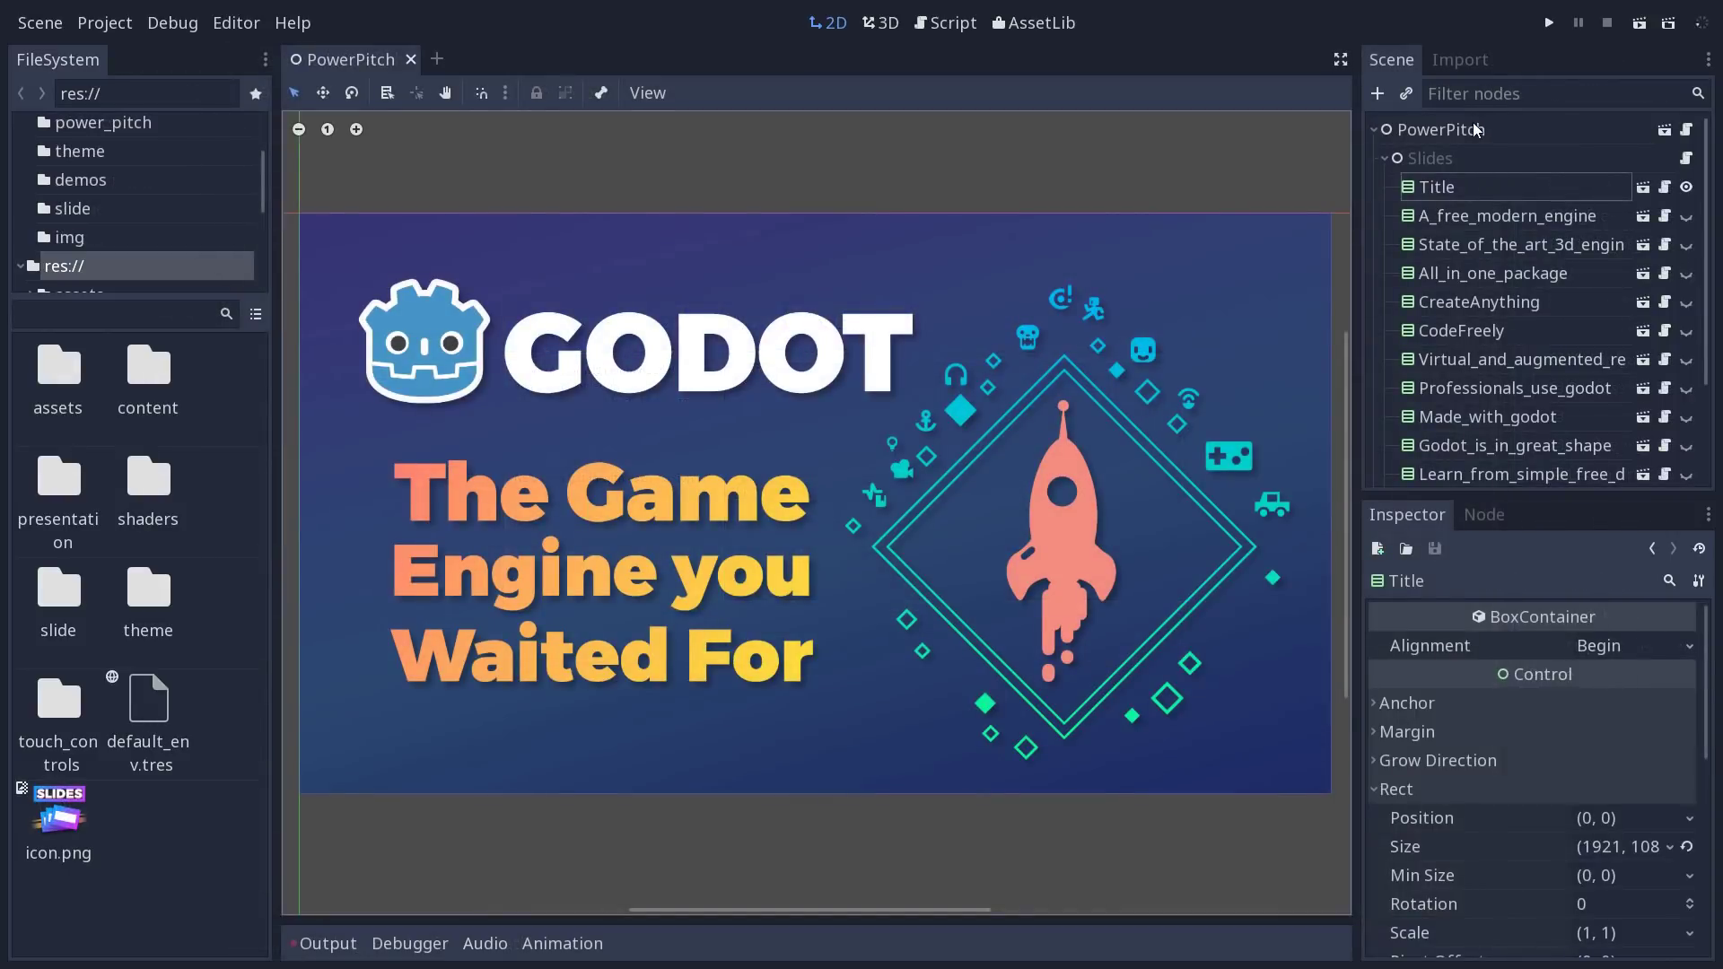
# Step: Set the PowerPitch root node's Language Main to fr and its Language Second to es
pyautogui.click(1477, 129)
pyautogui.click(1602, 651)
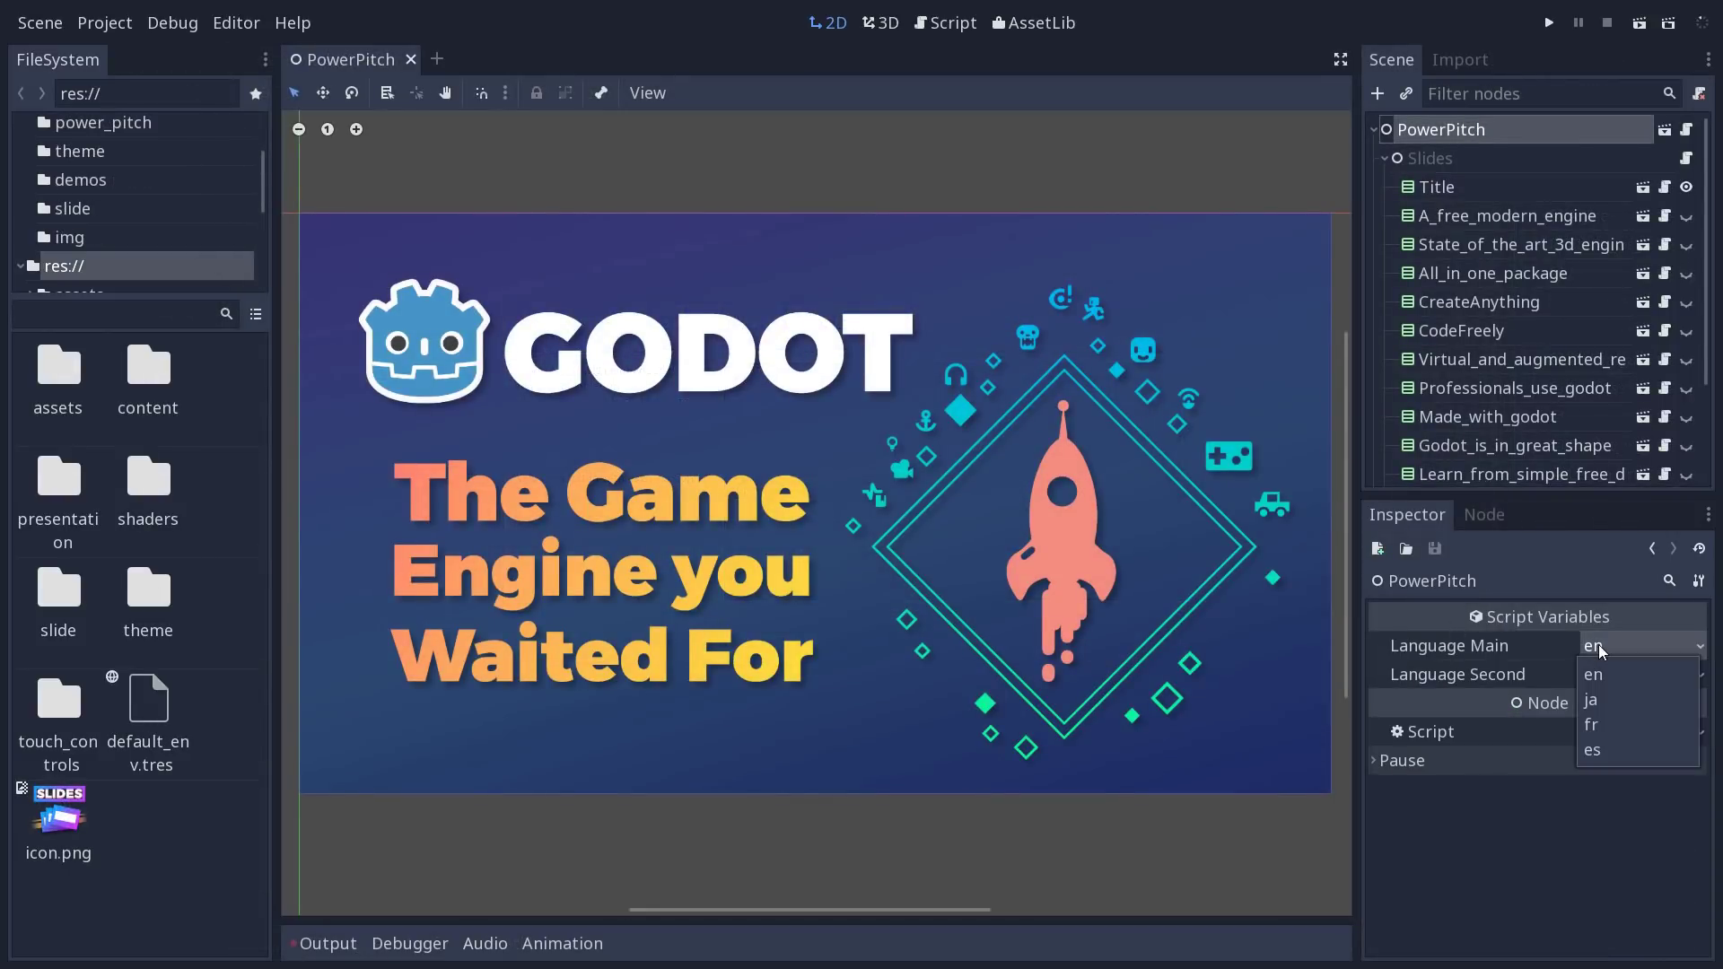
pyautogui.click(1591, 724)
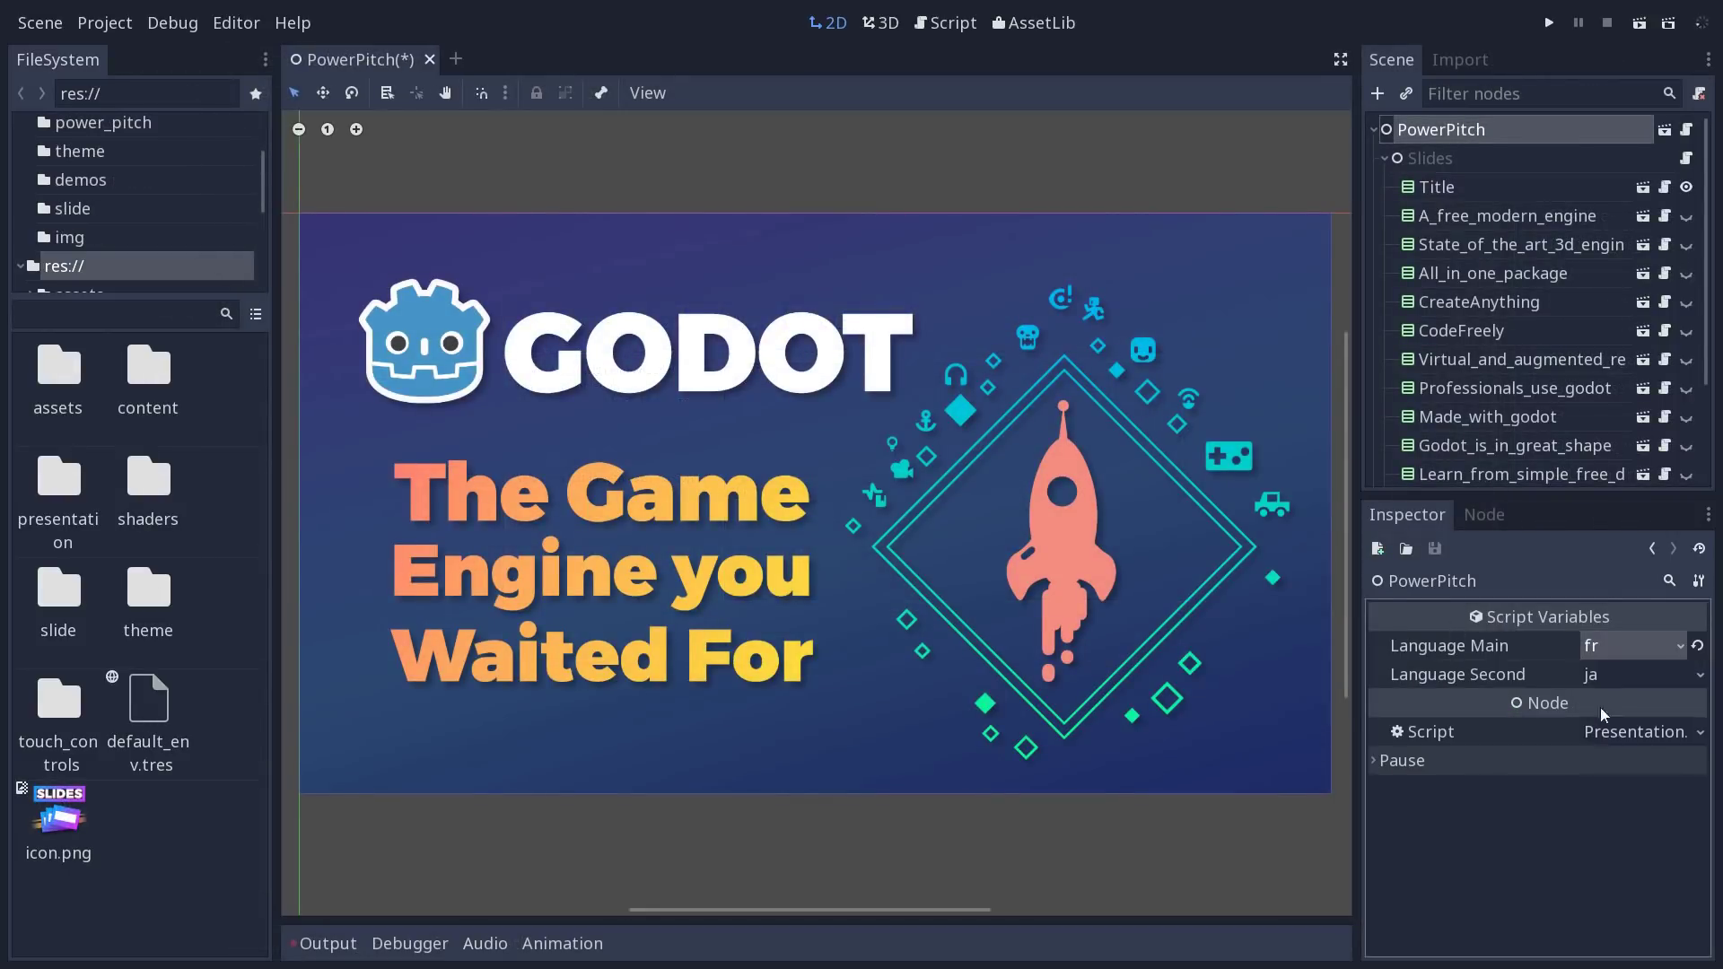
pyautogui.click(1614, 684)
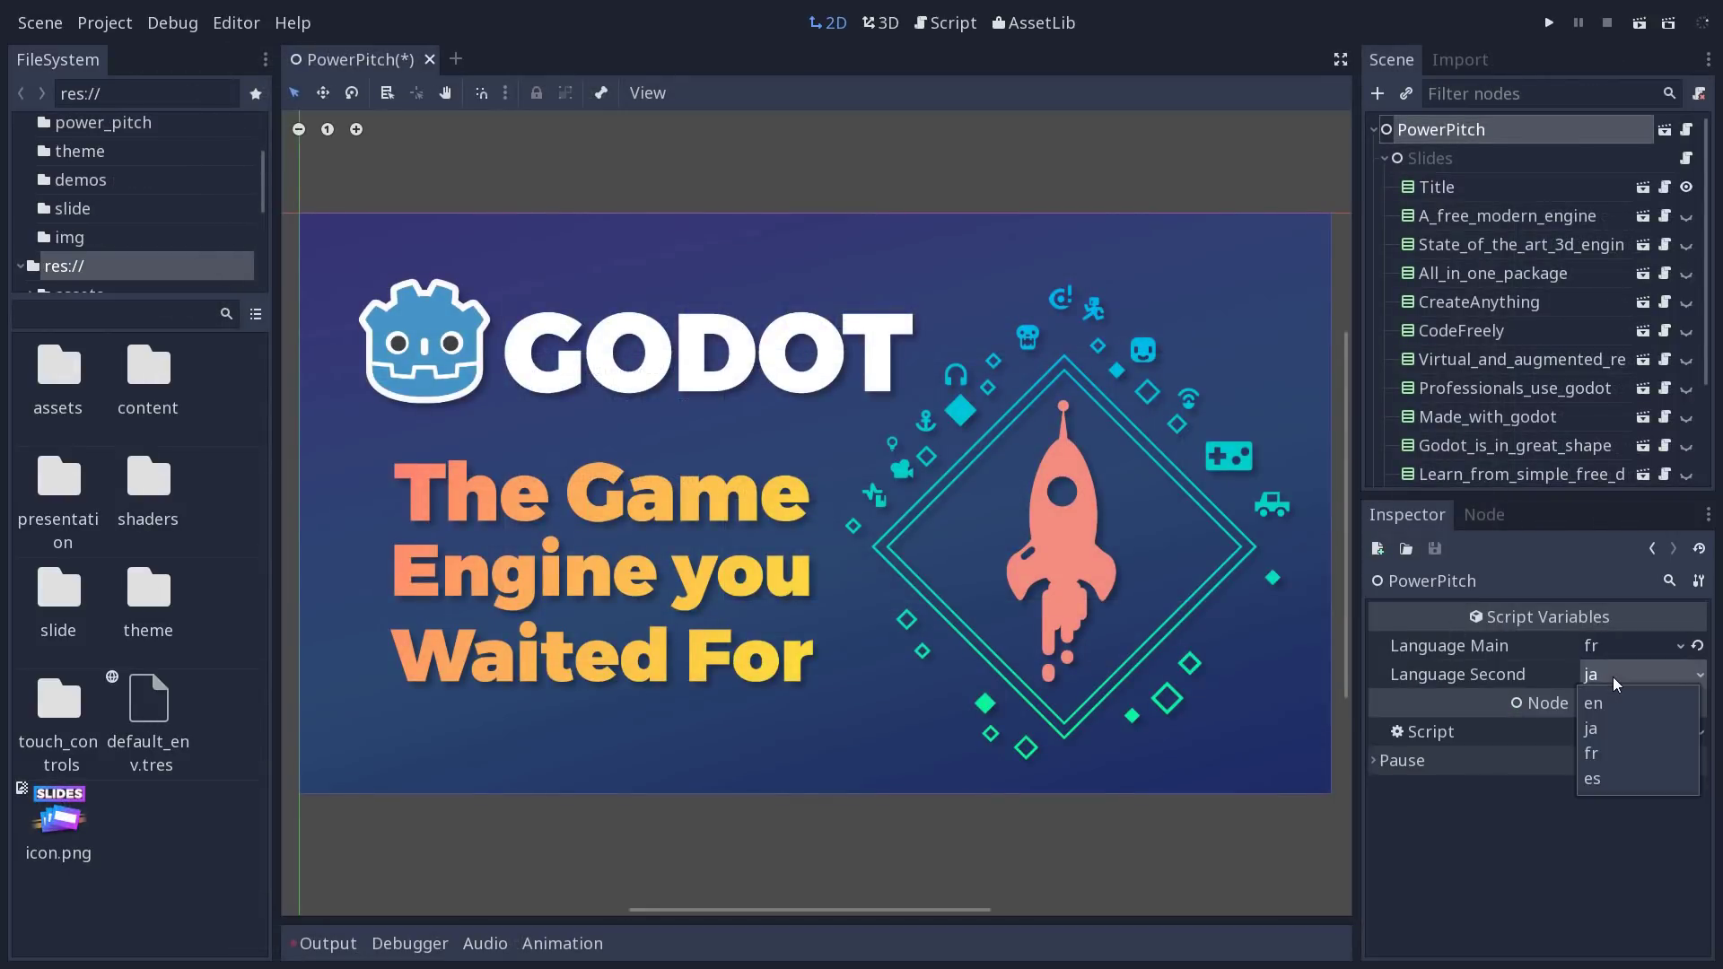
pyautogui.click(1595, 777)
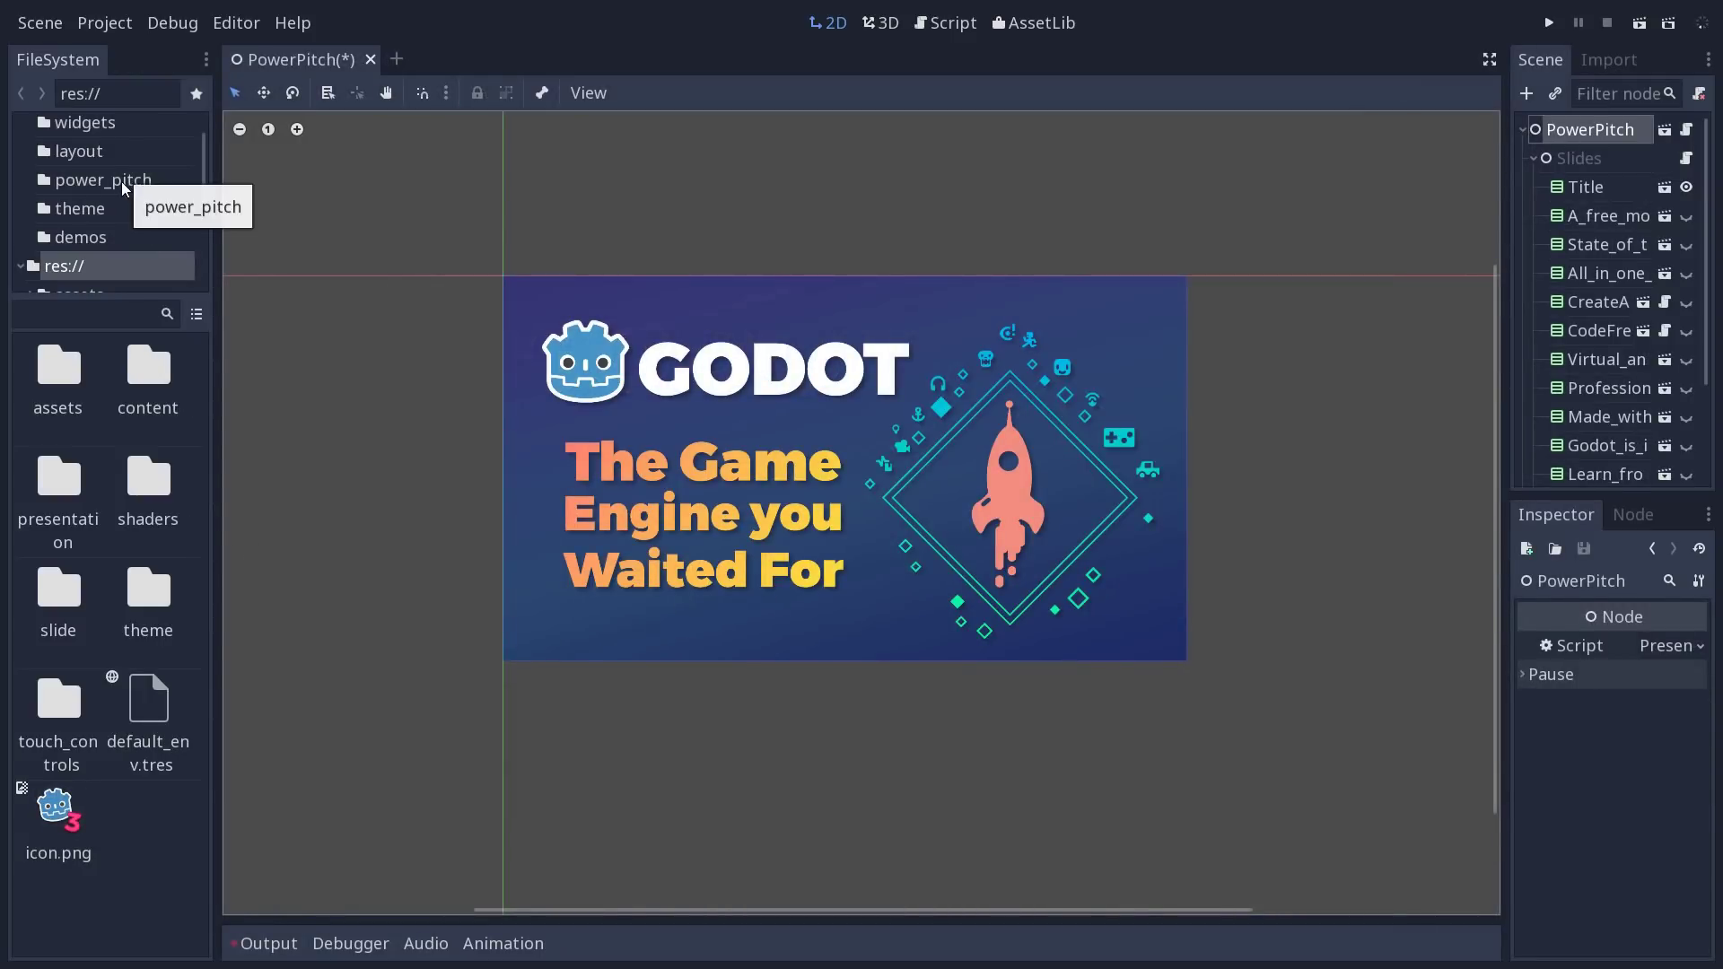
# Step: Browse the project files to content/power_pitch and select the PowerPitch.csv translation file
pyautogui.scroll(2, 126, 189)
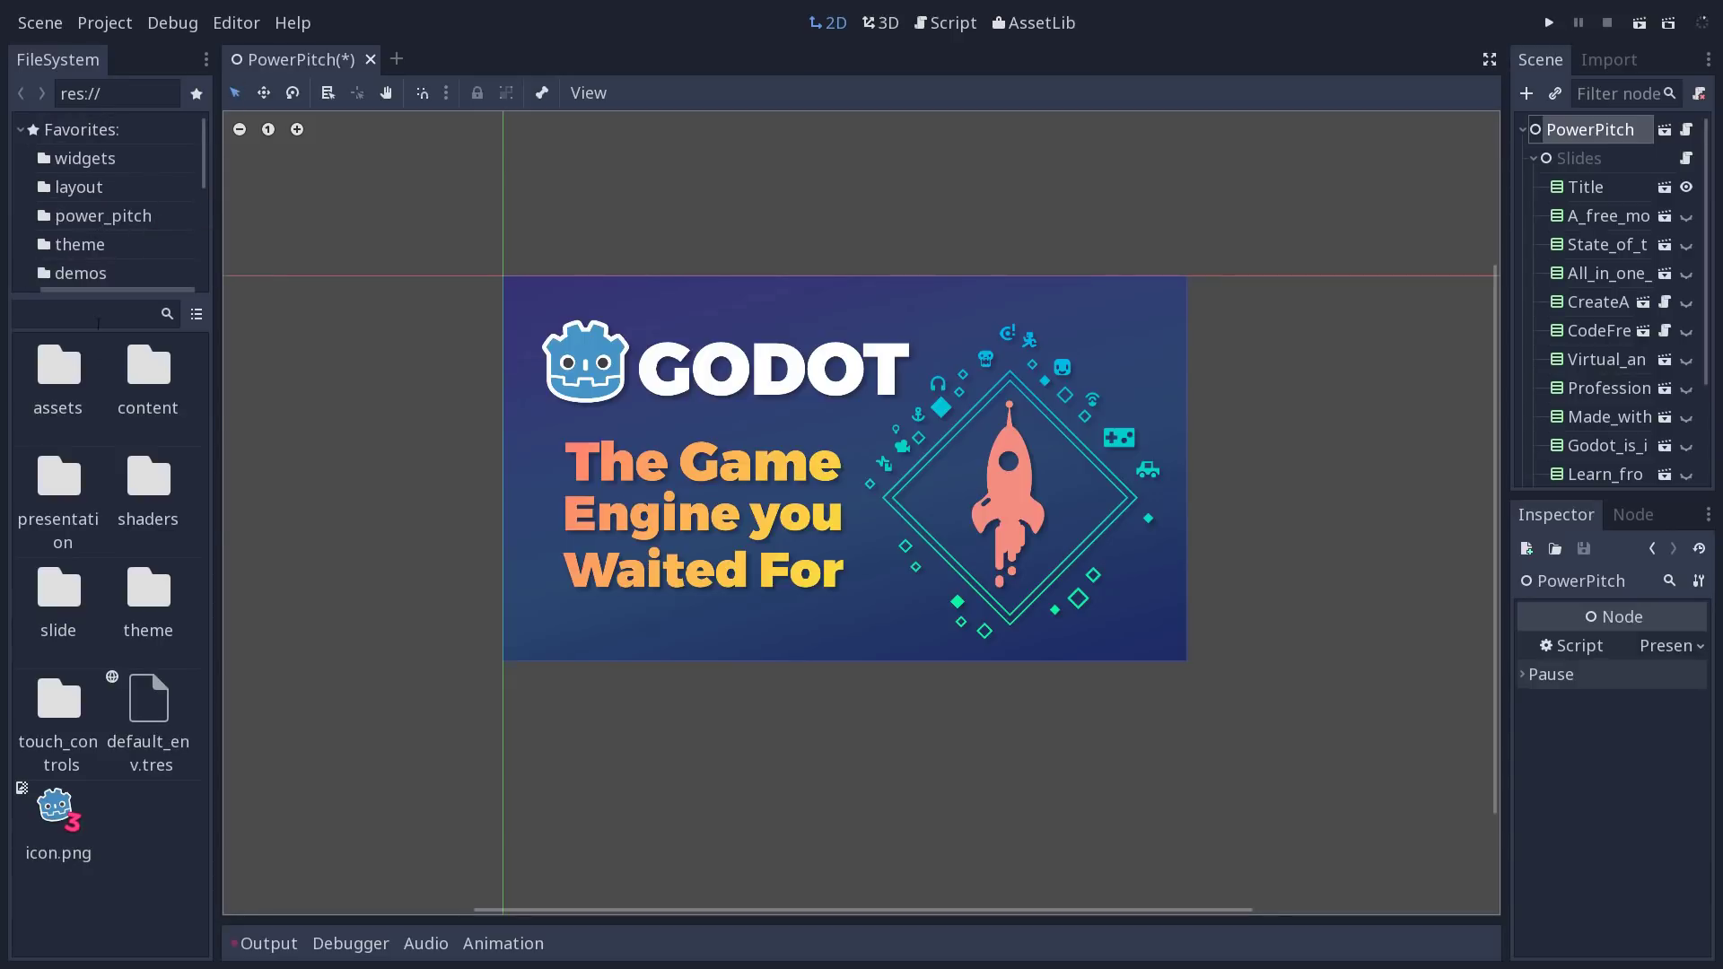
pyautogui.doubleClick(149, 377)
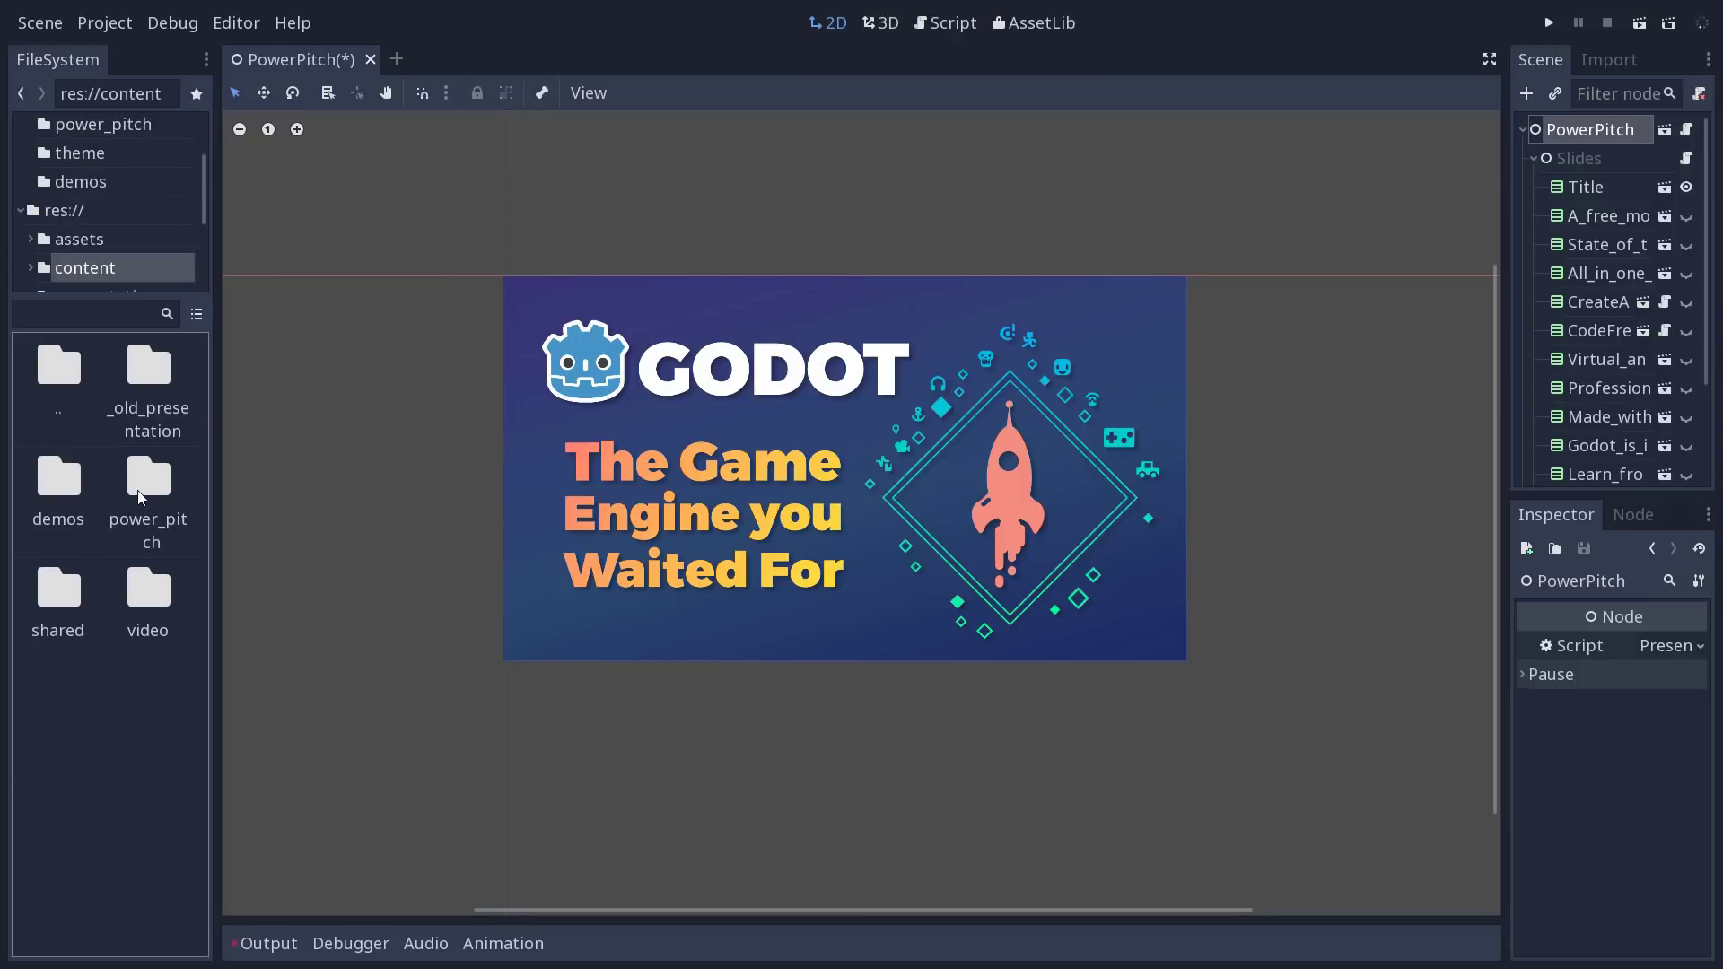
pyautogui.click(149, 479)
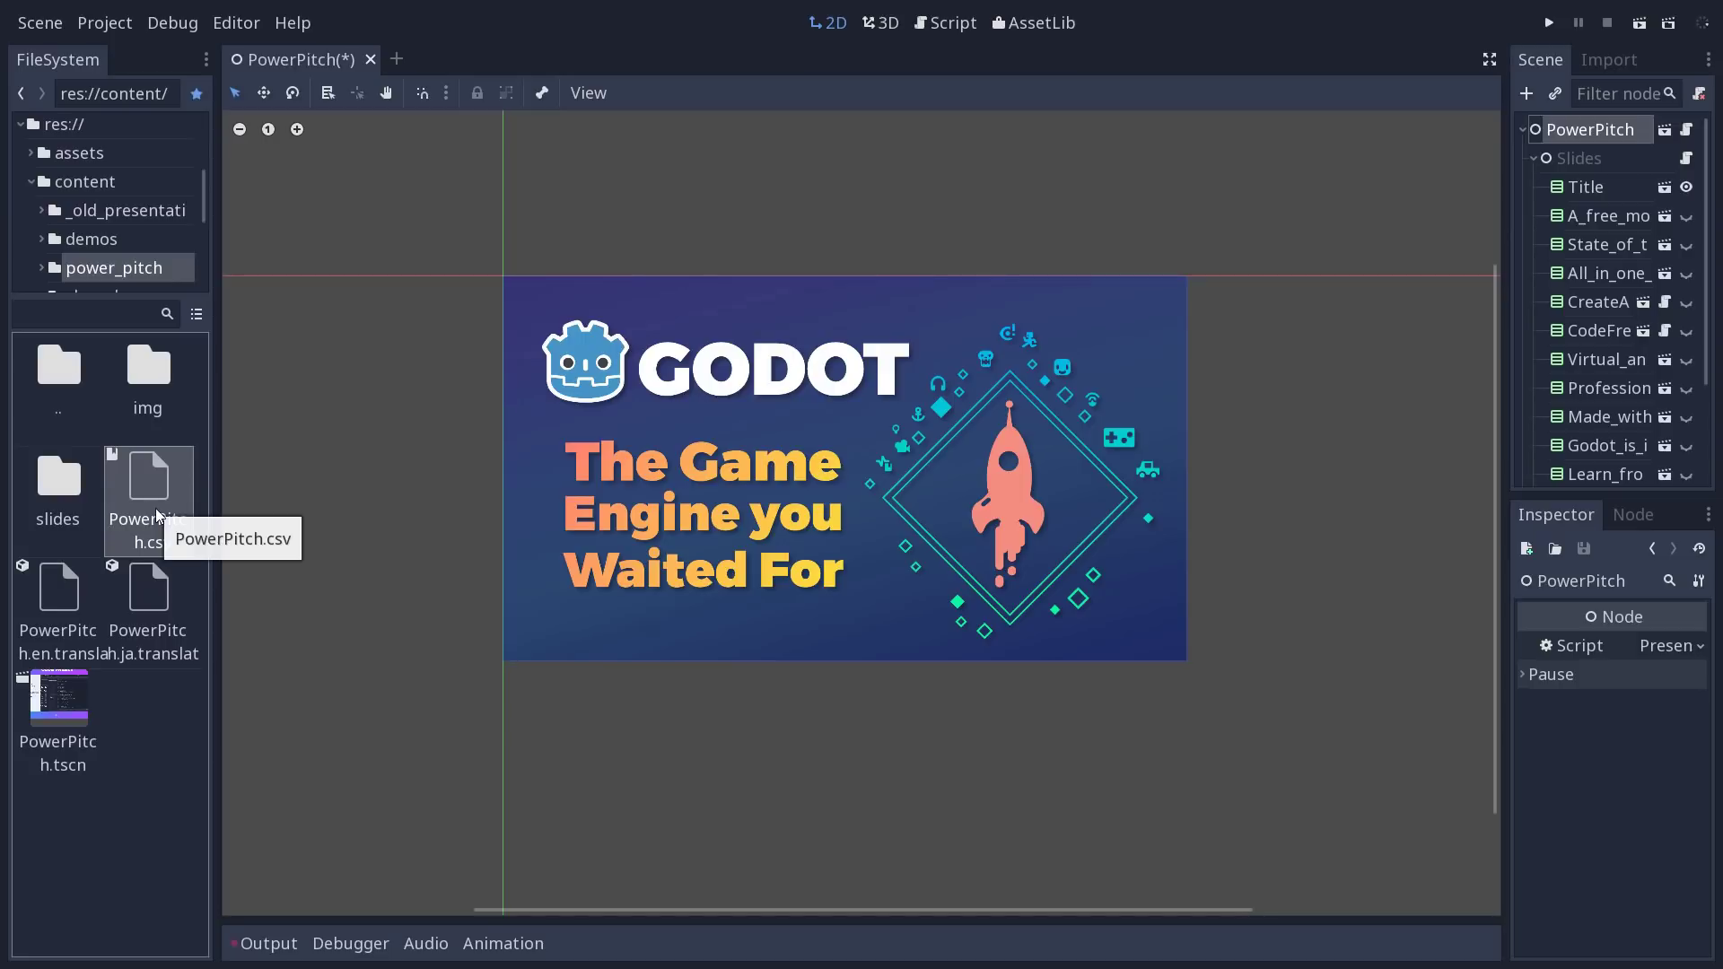
pyautogui.click(58, 619)
pyautogui.click(170, 633)
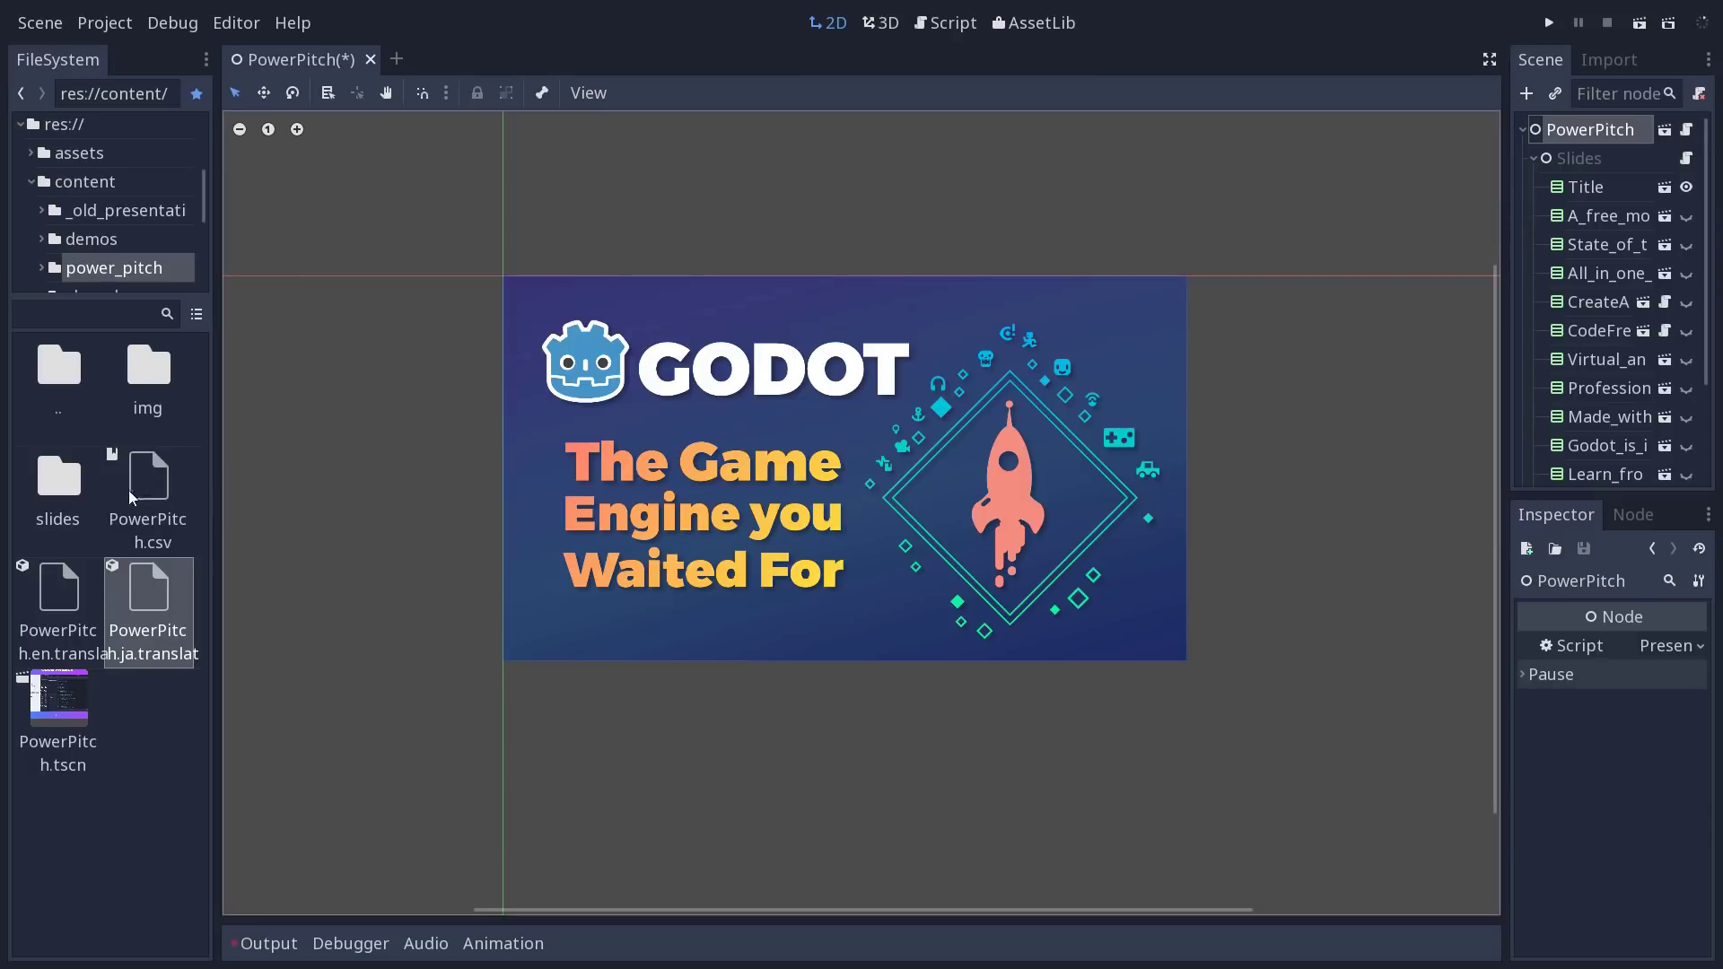
pyautogui.click(148, 502)
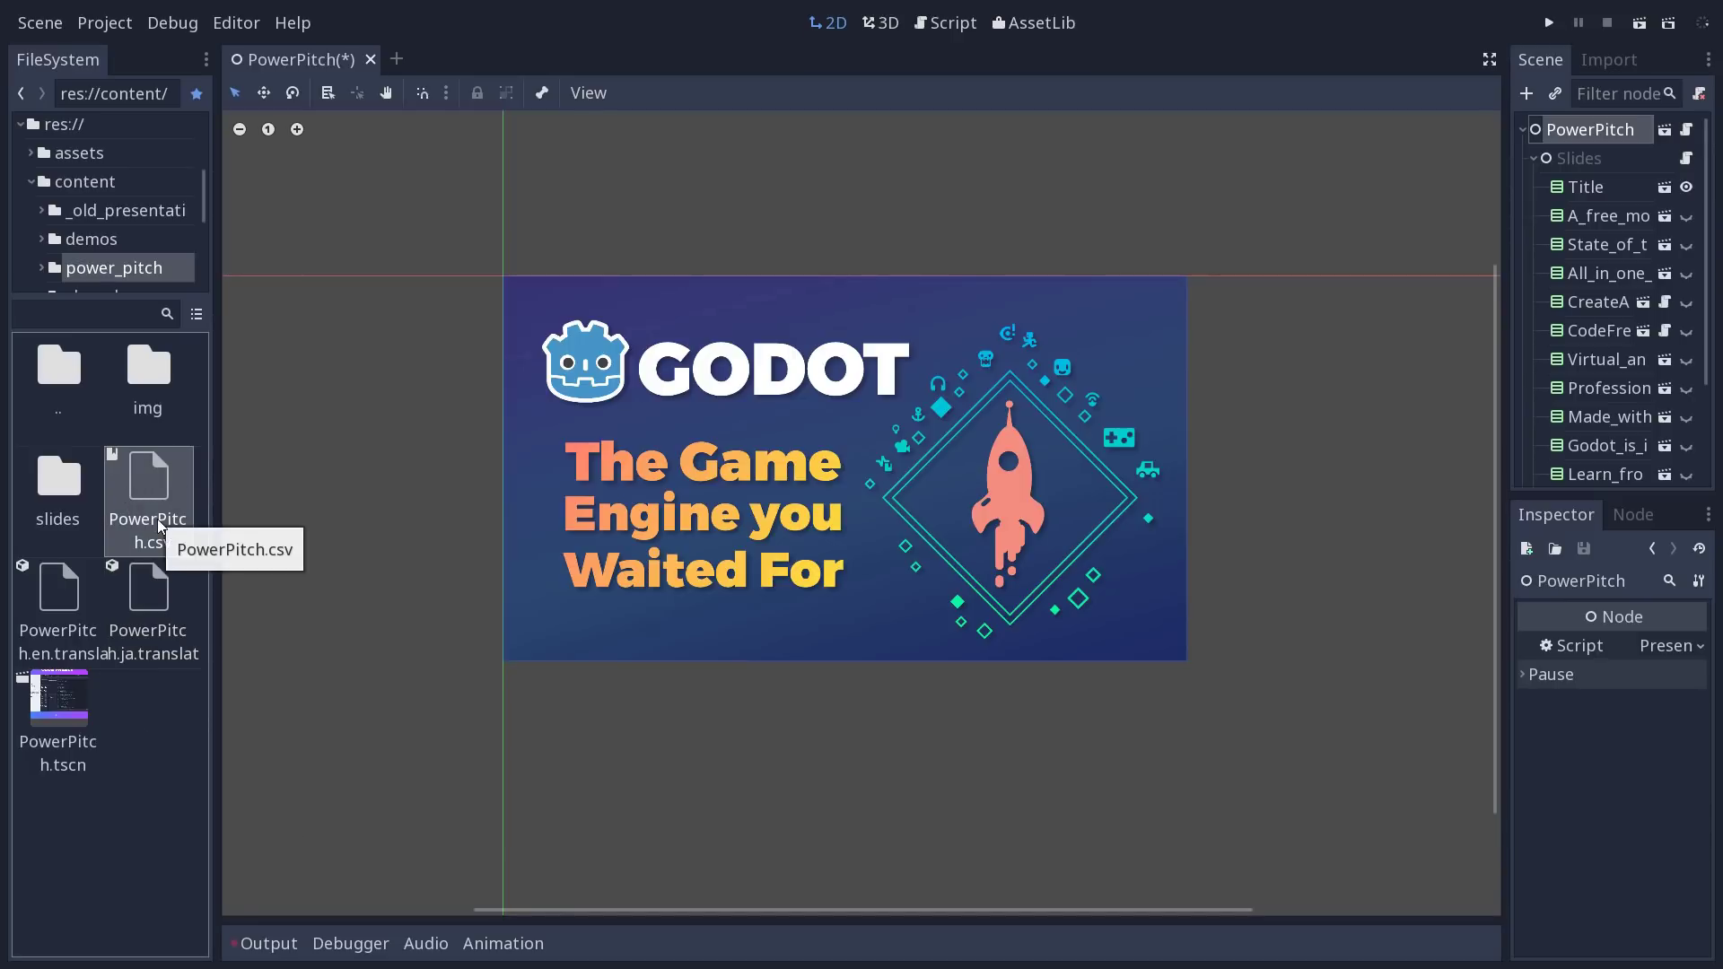
# Step: Switch to the file manager and open PowerPitch_translations.ods from the power_pitch folder in LibreOffice Calc
pyautogui.hotkey('alt', 'Tab')
pyautogui.click(258, 278)
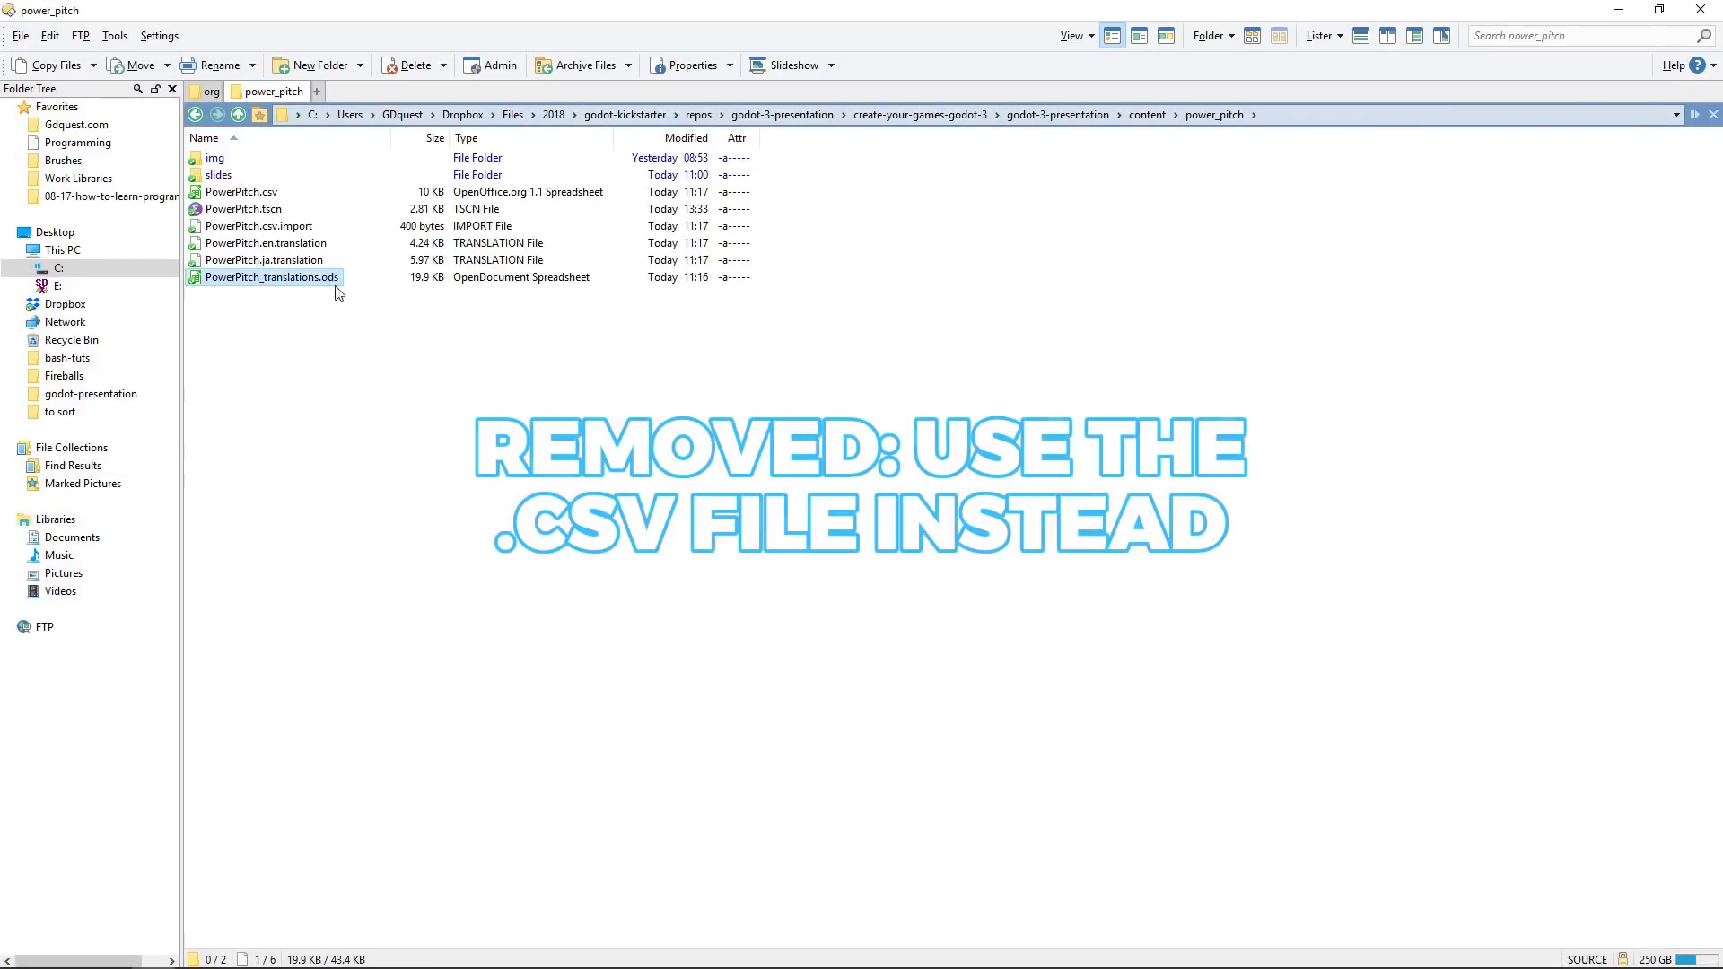
pyautogui.click(240, 192)
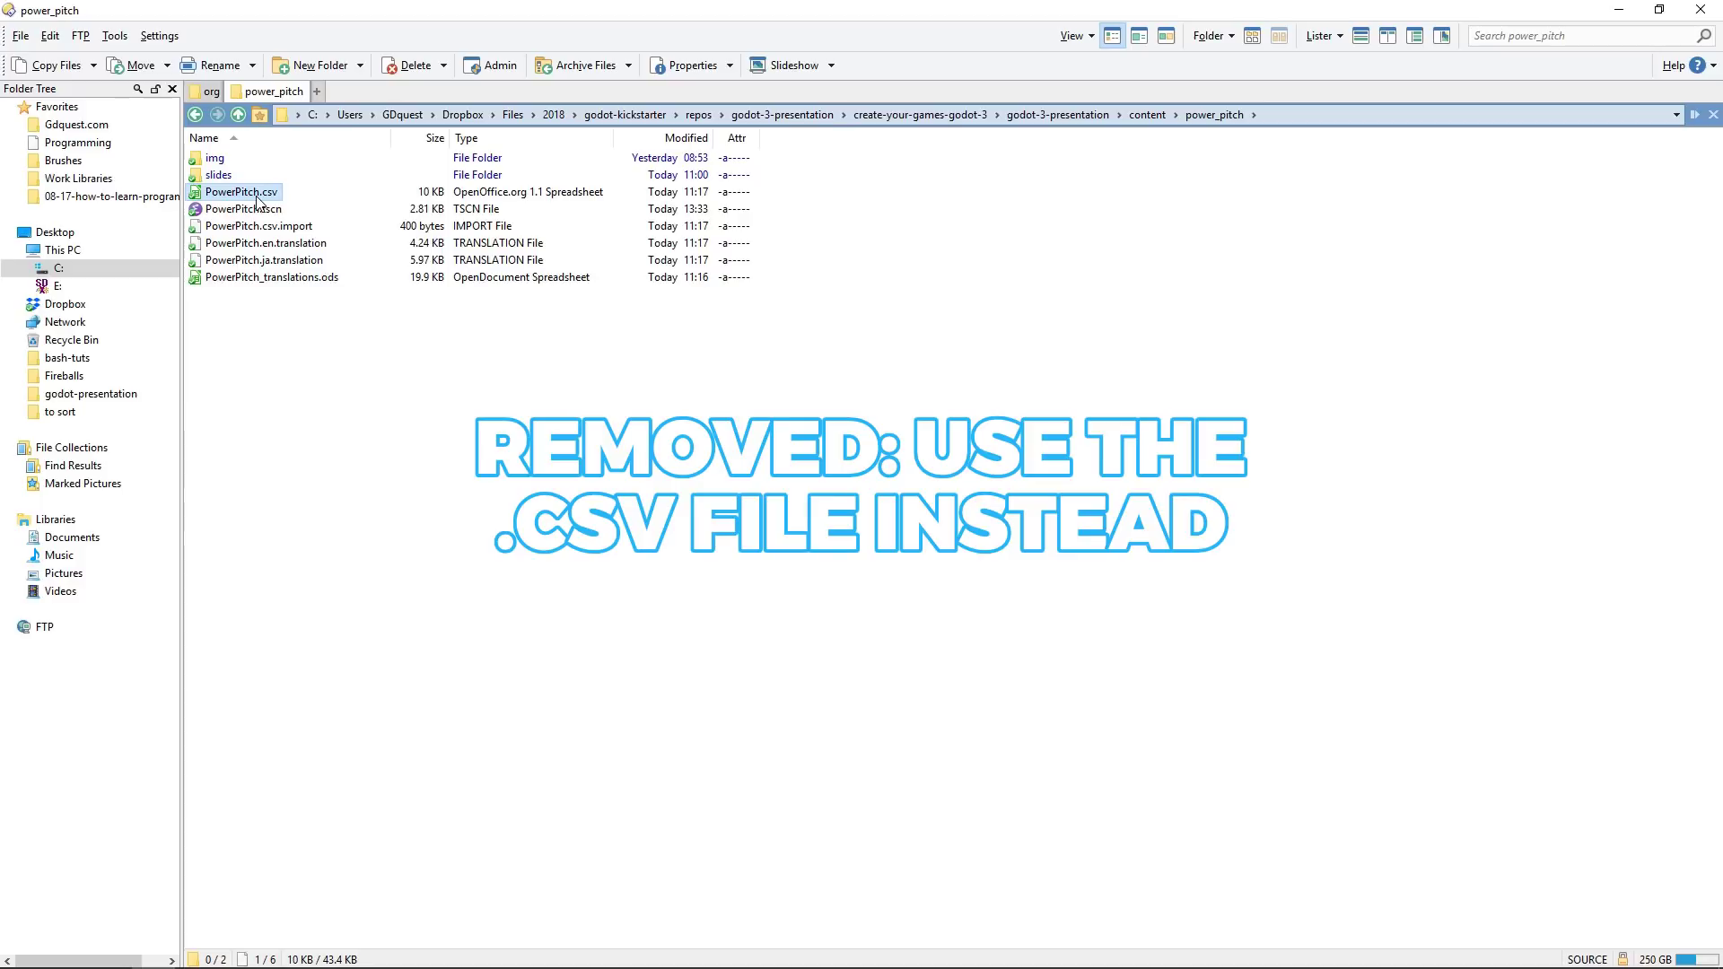
pyautogui.click(296, 280)
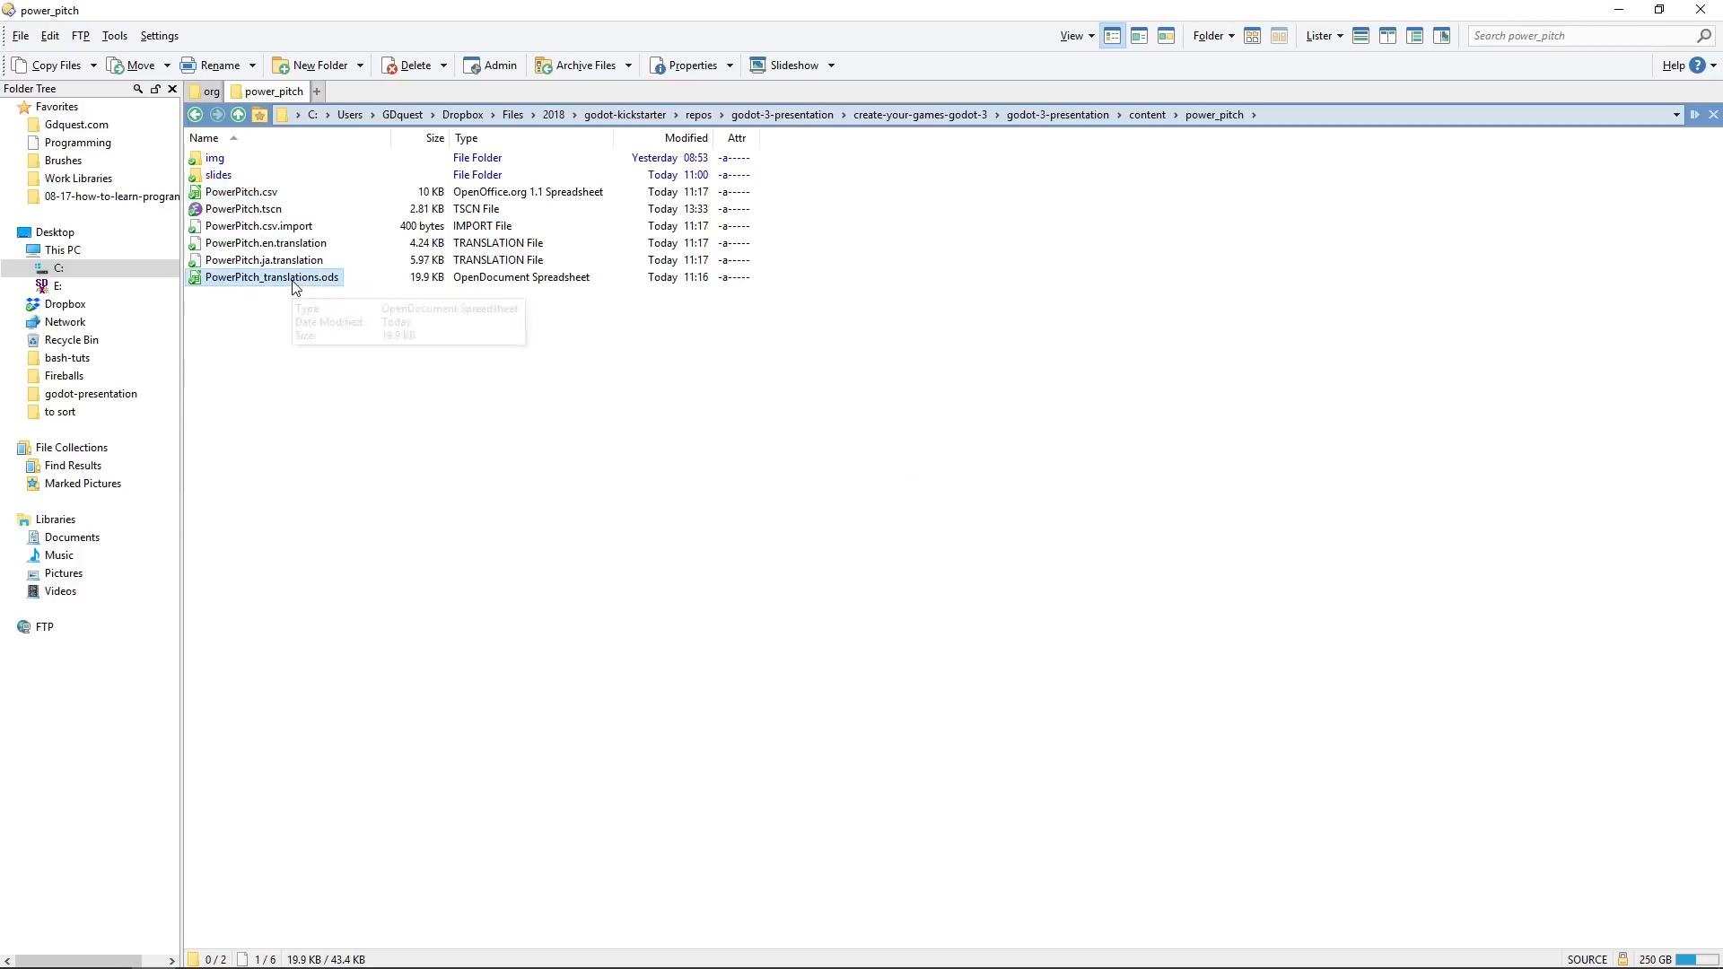
pyautogui.press('Return')
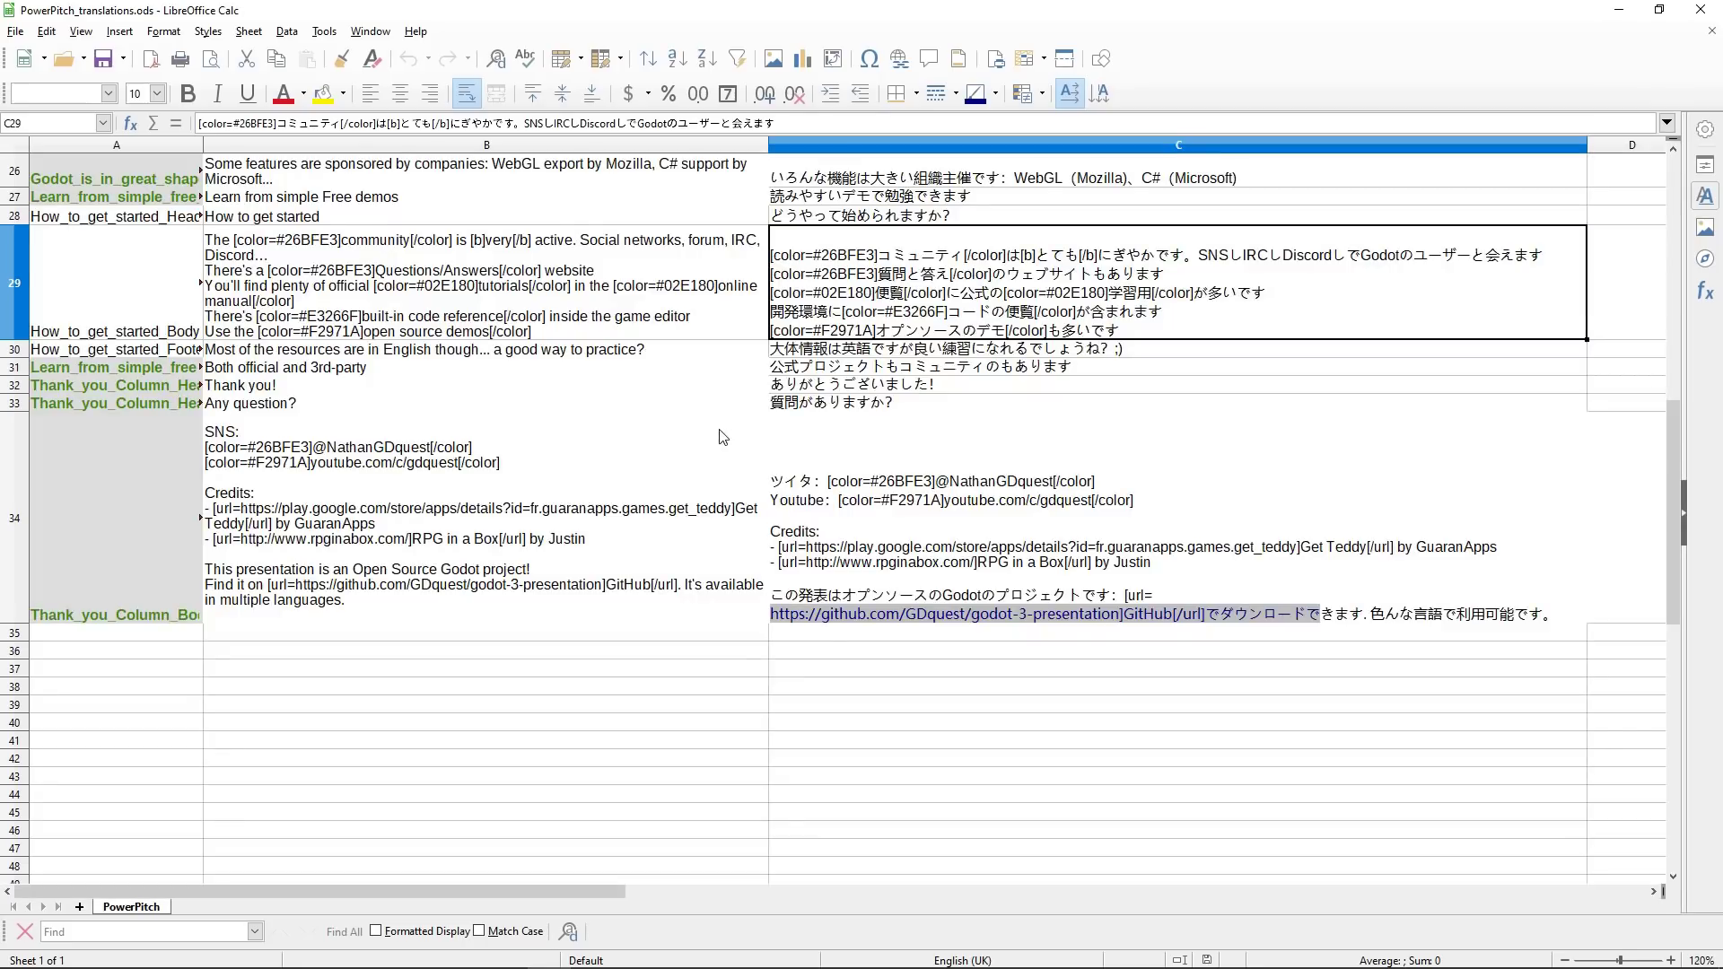
# Step: Examine the translation sheet's id, en and ja columns, including the language codes in the header row
pyautogui.click(878, 362)
pyautogui.click(550, 316)
pyautogui.press('Left')
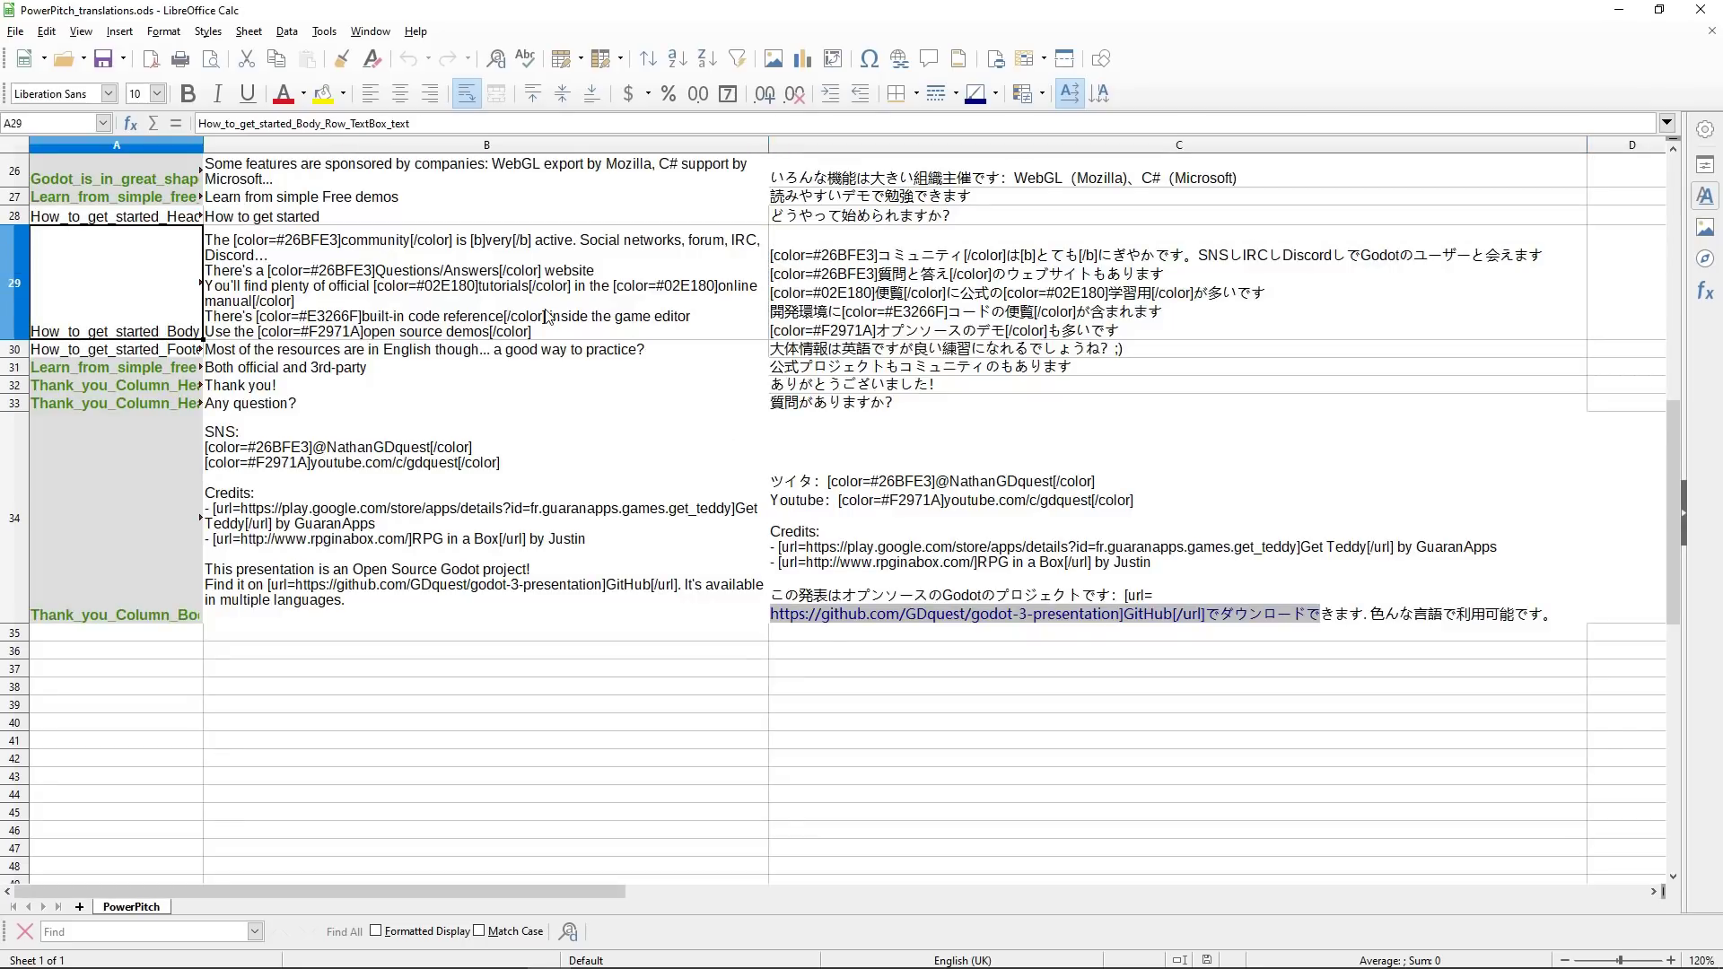
pyautogui.hotkey('ctrl', 'Home')
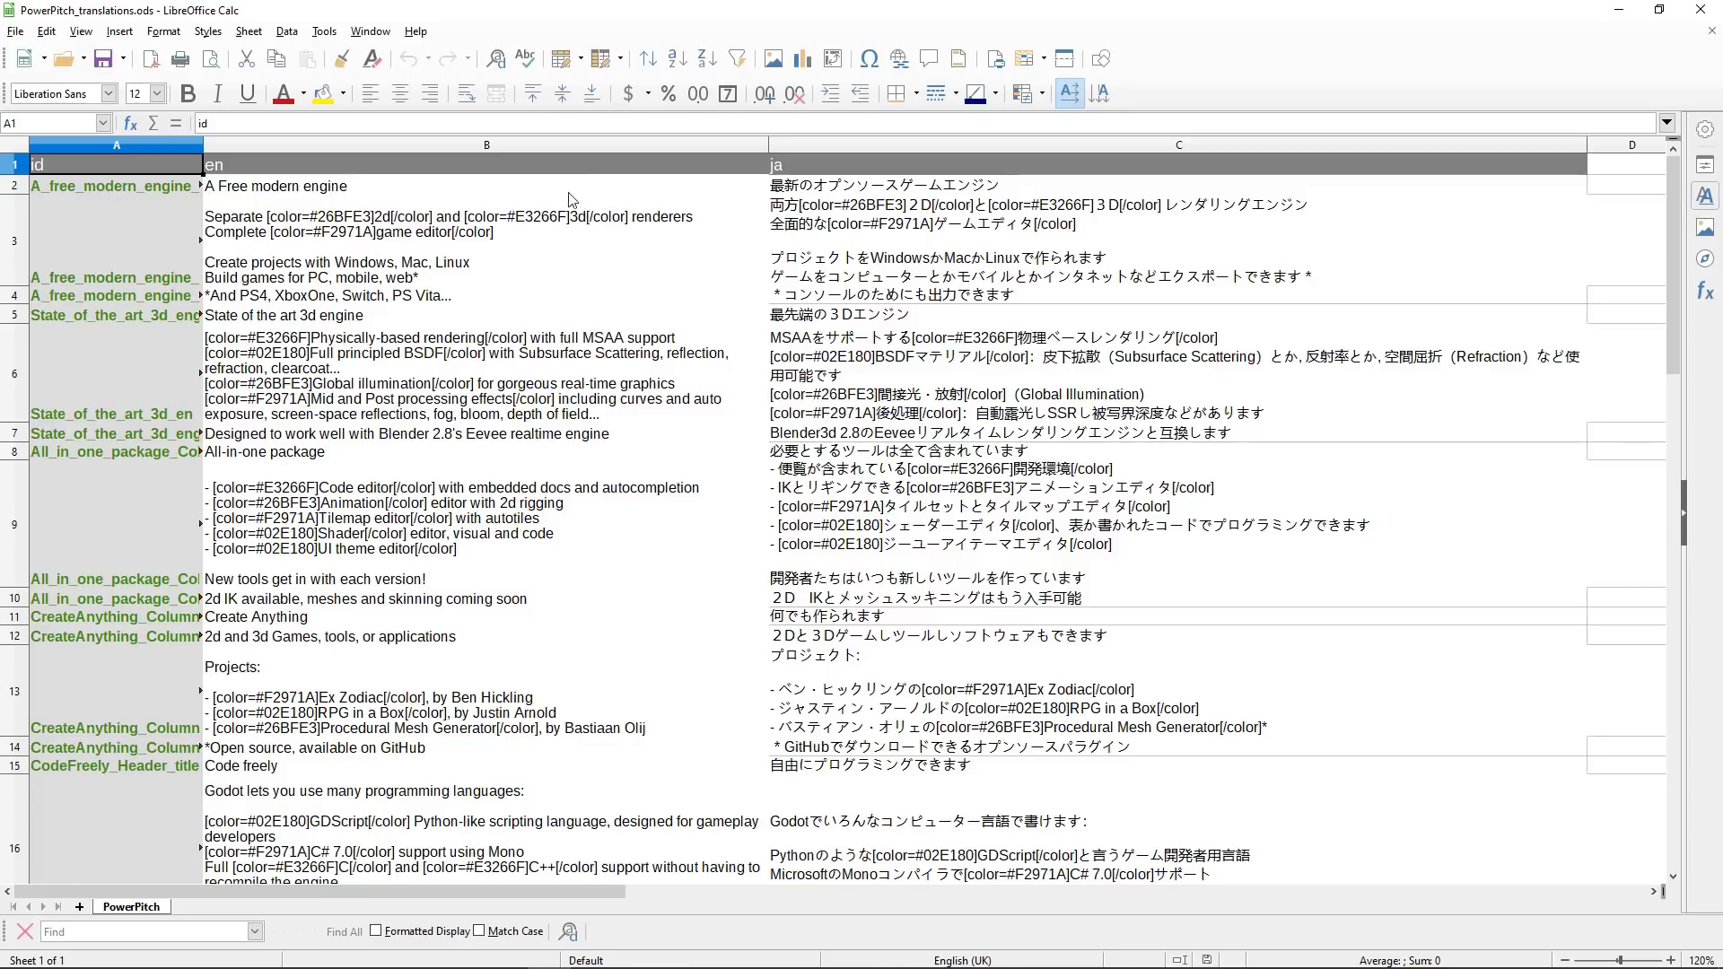
pyautogui.click(794, 167)
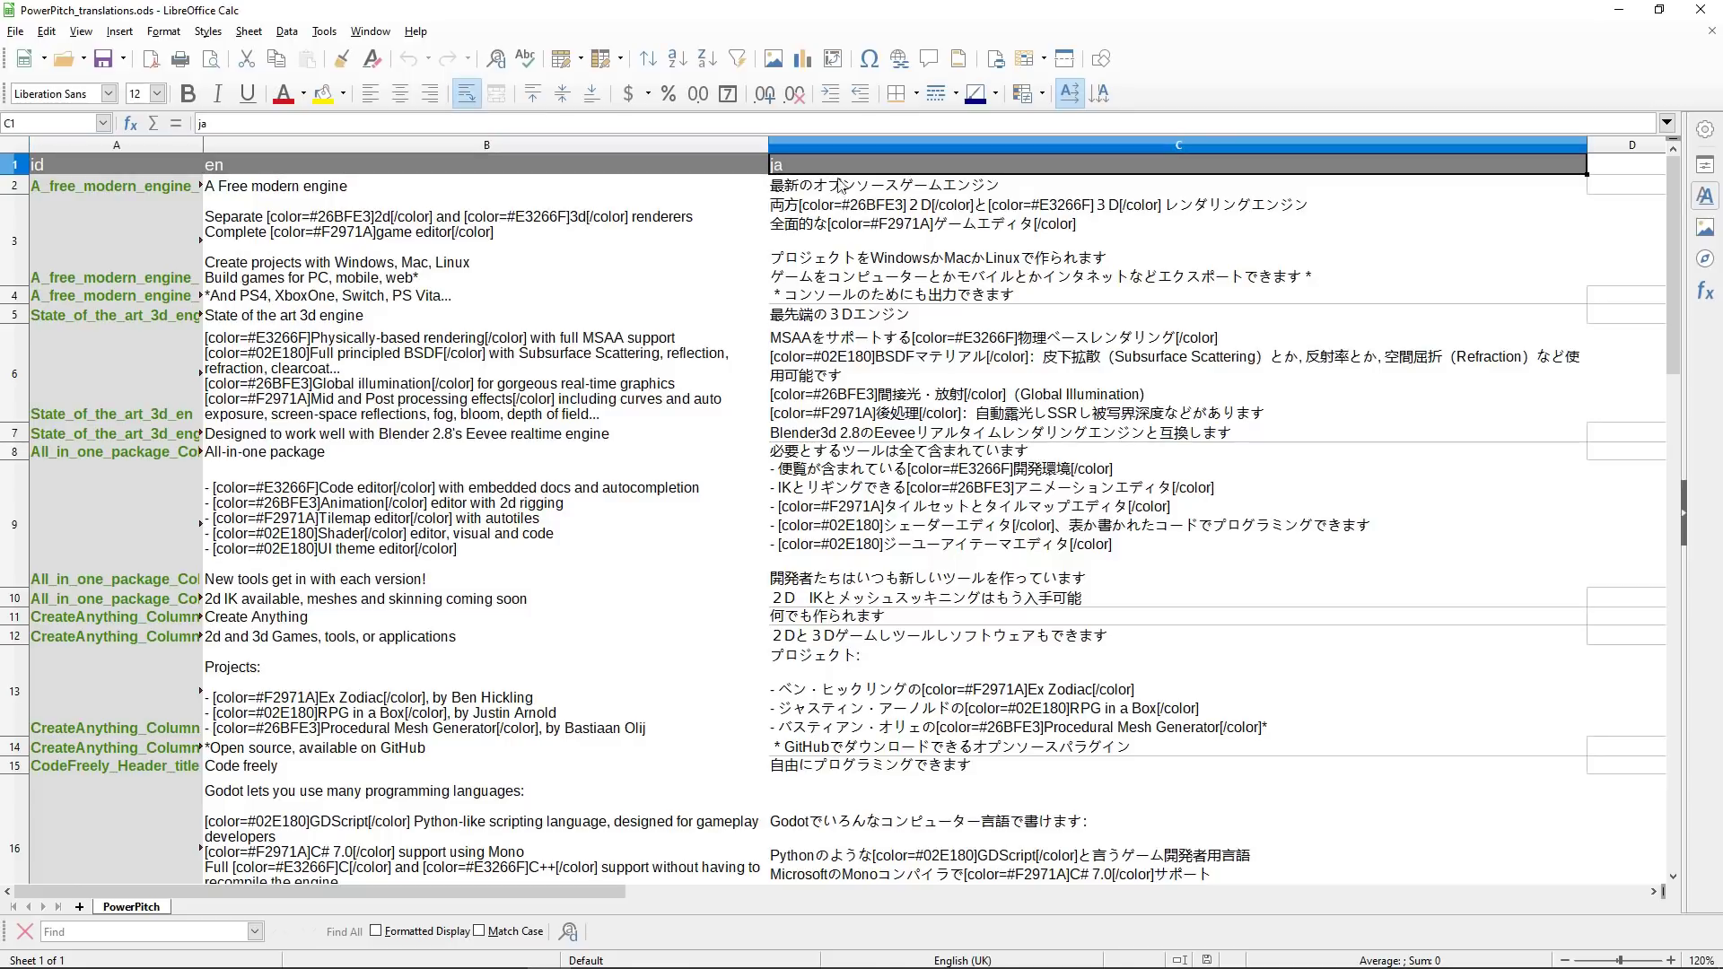
pyautogui.click(493, 231)
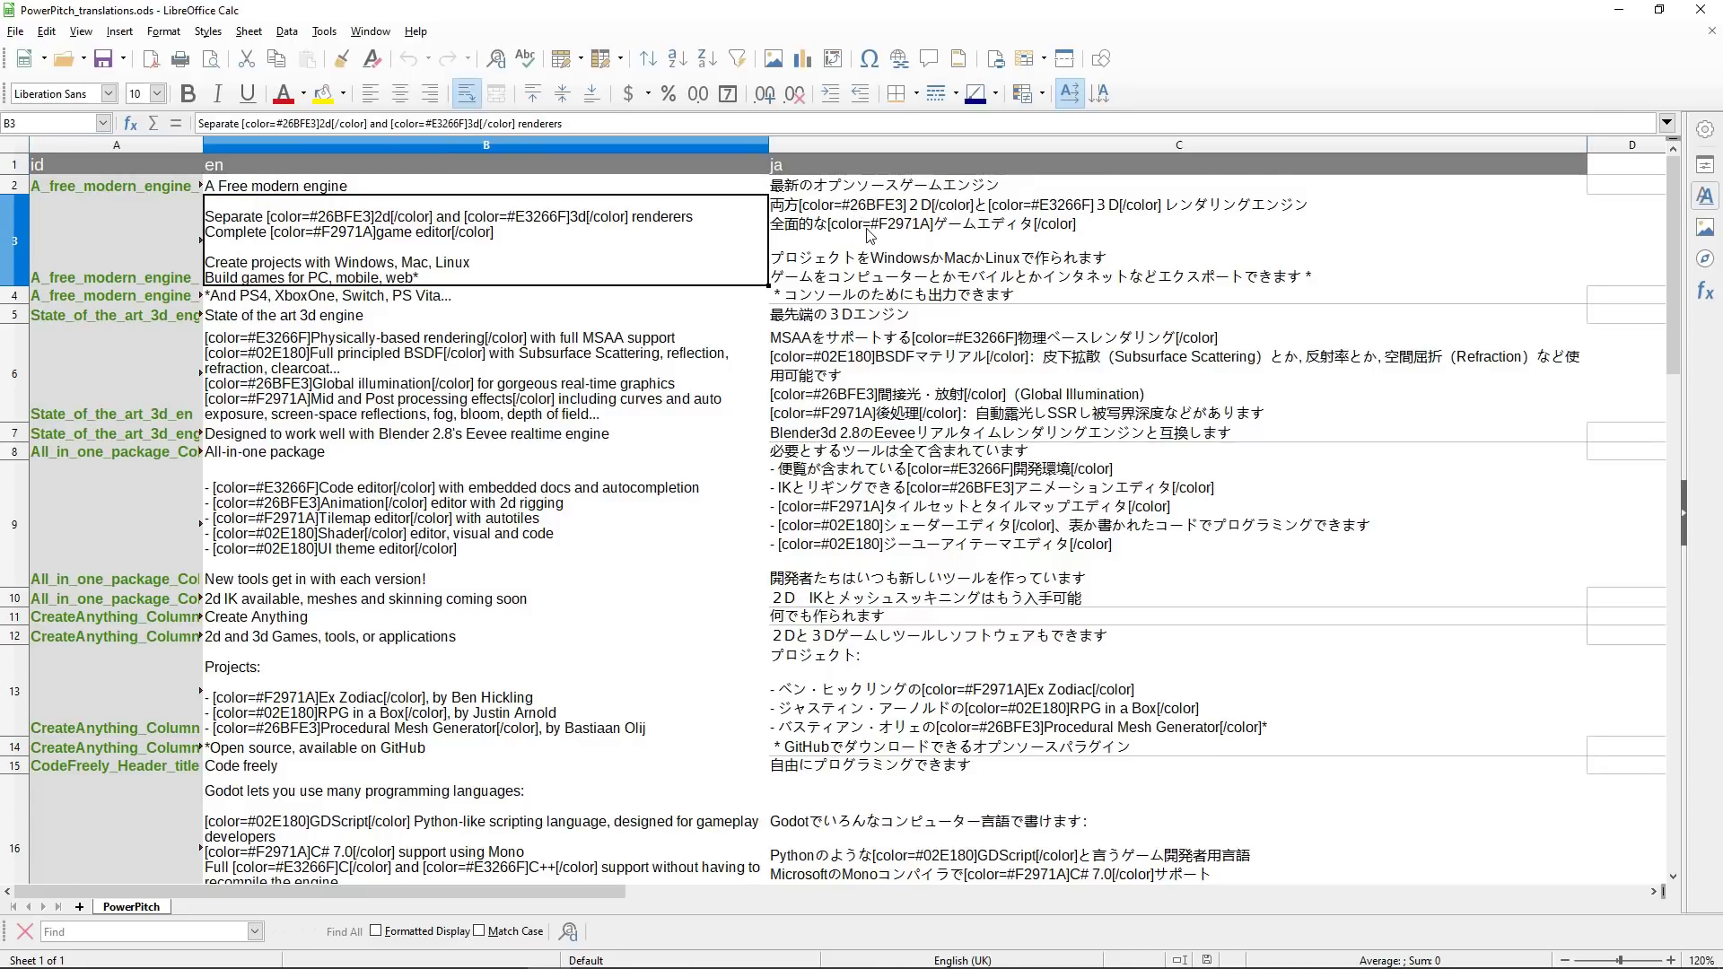
pyautogui.click(296, 167)
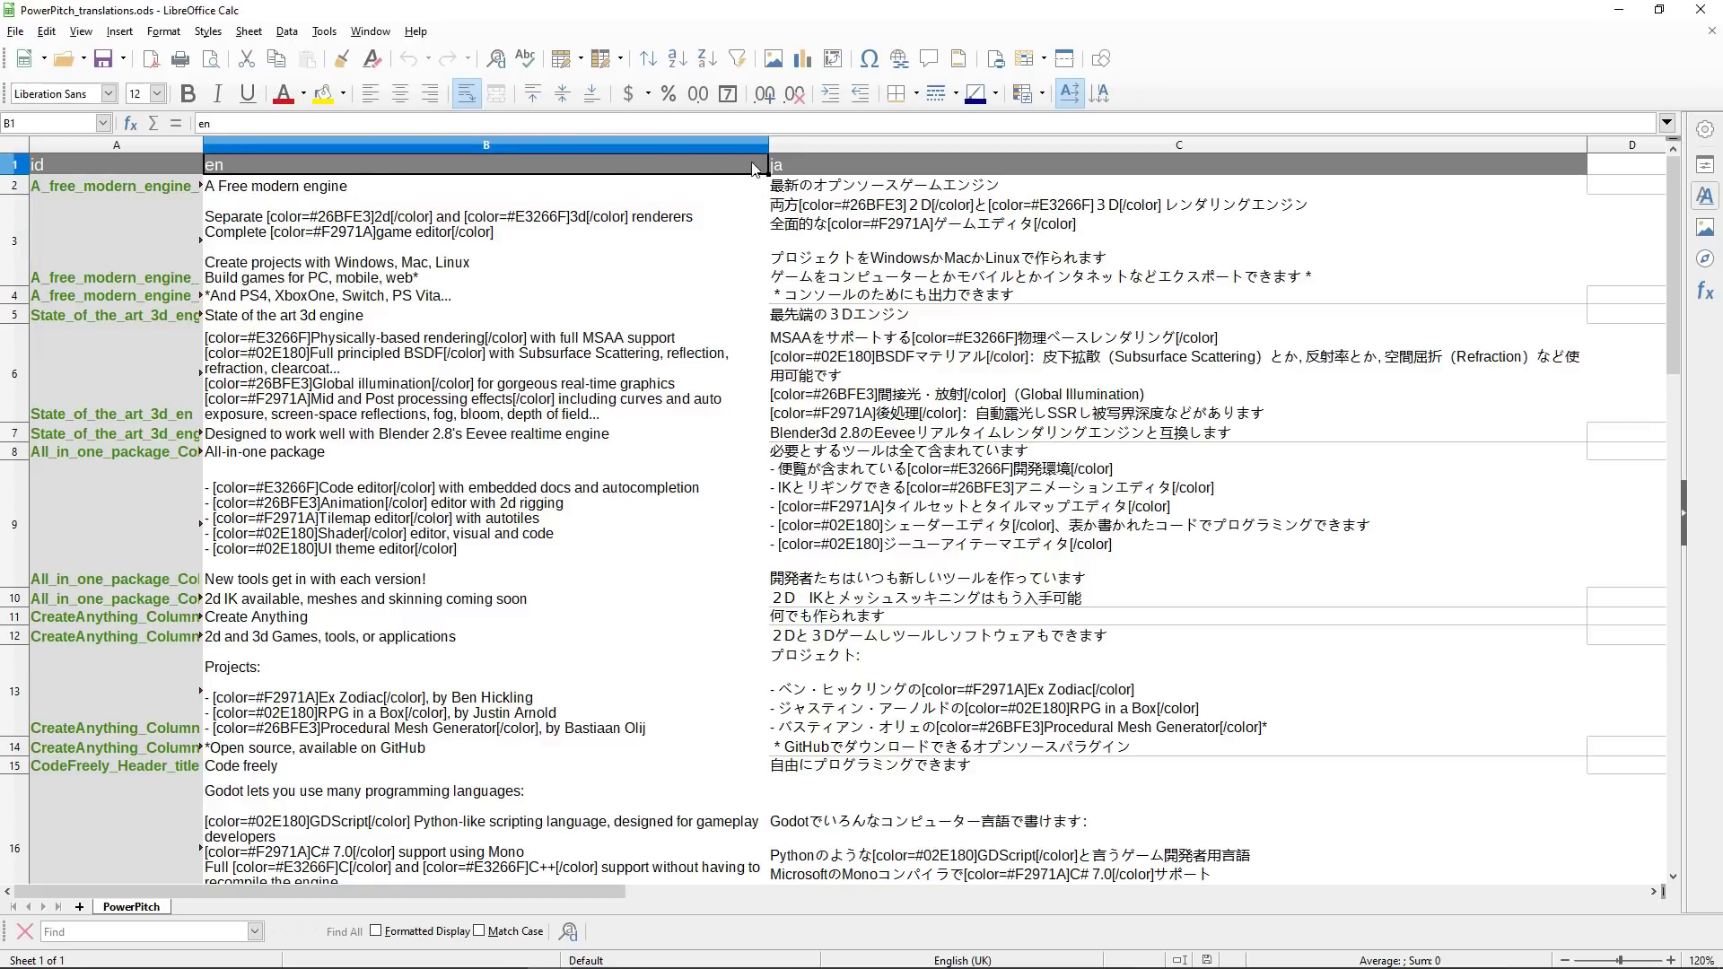
pyautogui.press('Right')
pyautogui.press('Left')
pyautogui.click(851, 162)
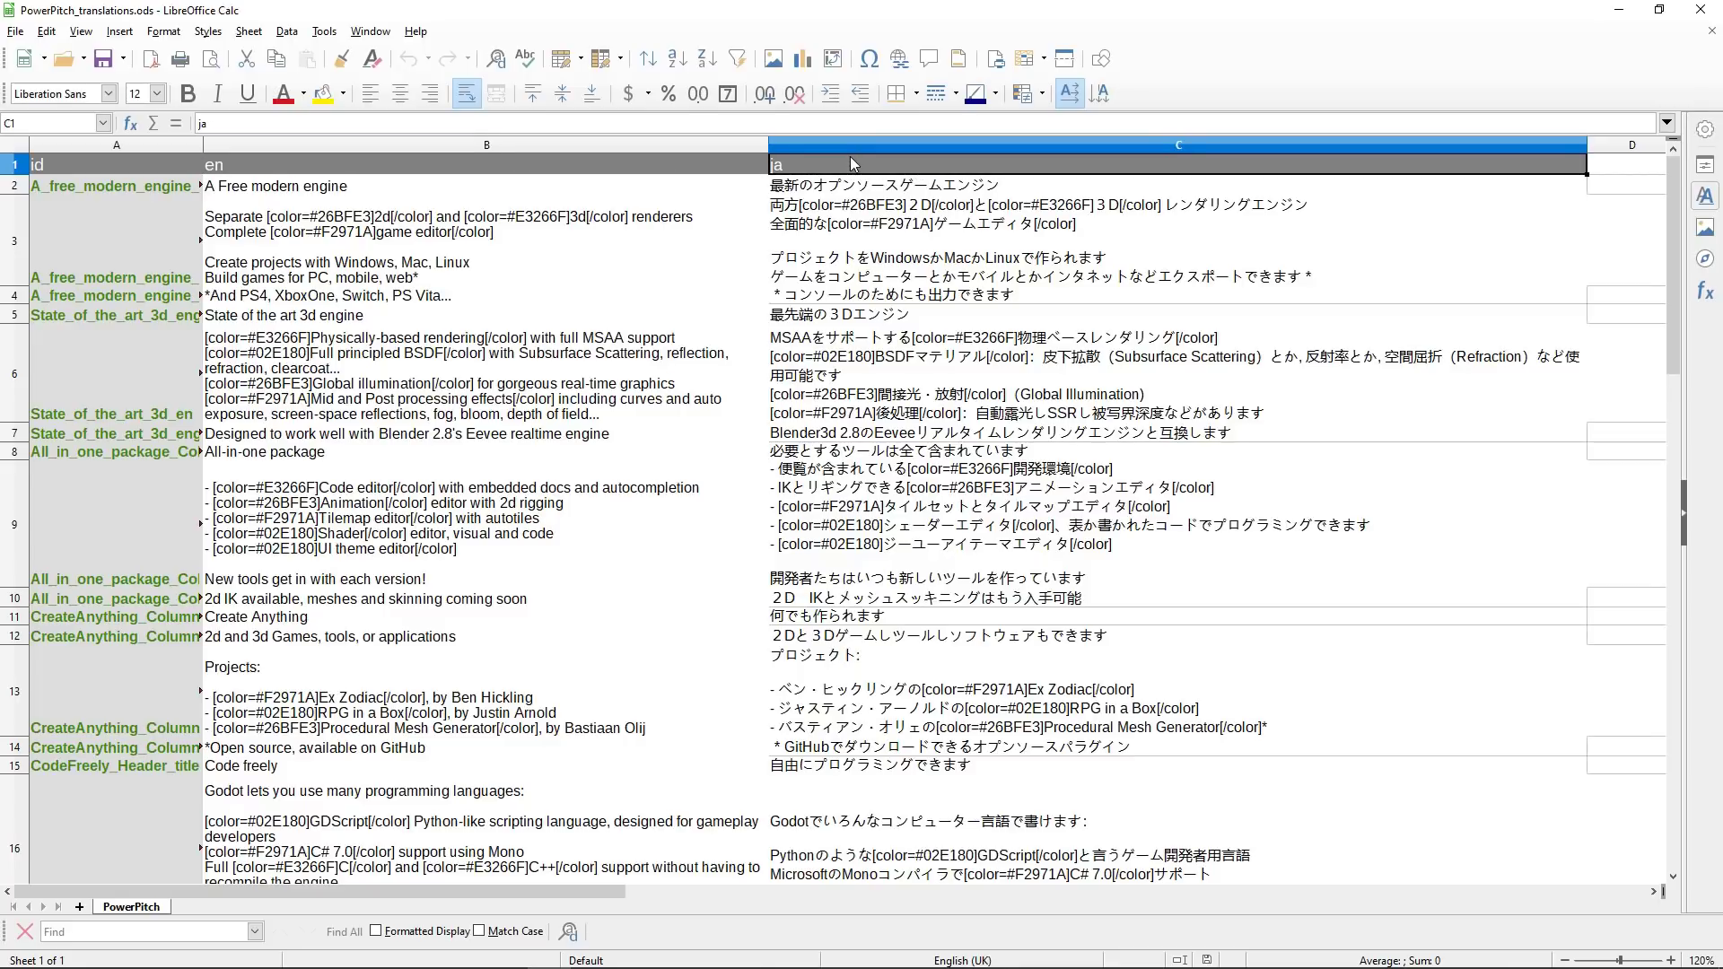
# Step: Switch back to Godot and look up the Spanish and French locale codes in the project's localization locales filter
pyautogui.hotkey('alt', 'Tab')
pyautogui.hotkey('alt', 'Tab')
pyautogui.hotkey('alt', 'Tab')
pyautogui.press('Tab')
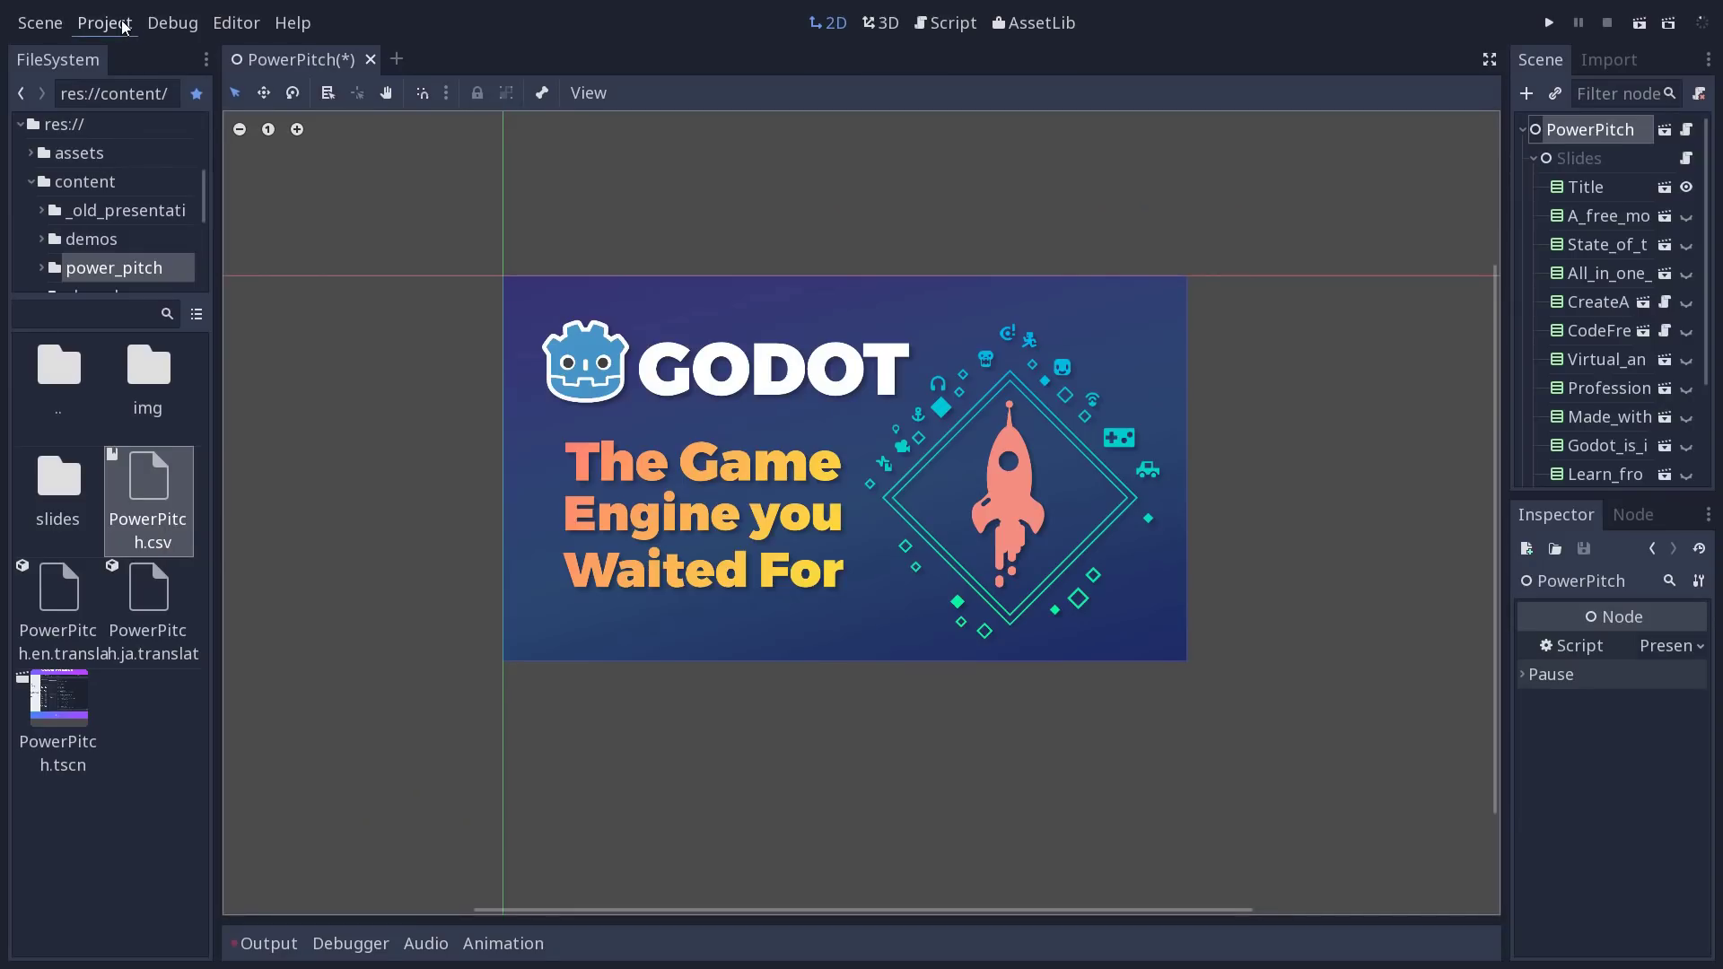
pyautogui.click(123, 25)
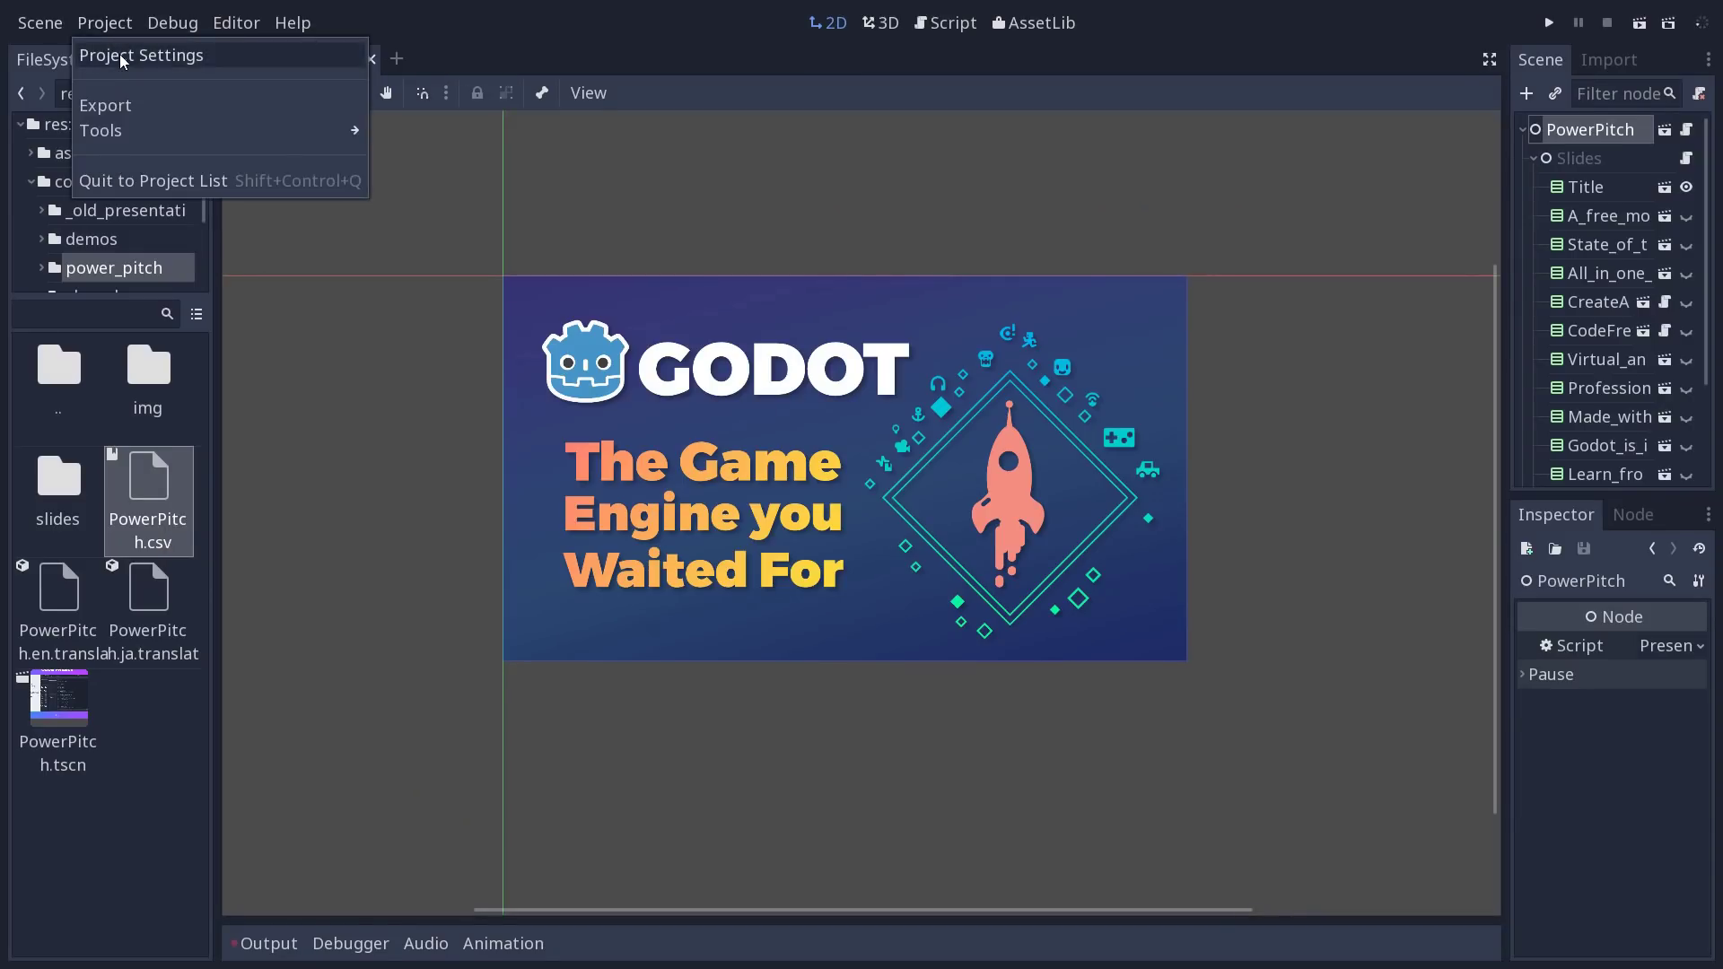
pyautogui.click(120, 54)
pyautogui.click(579, 135)
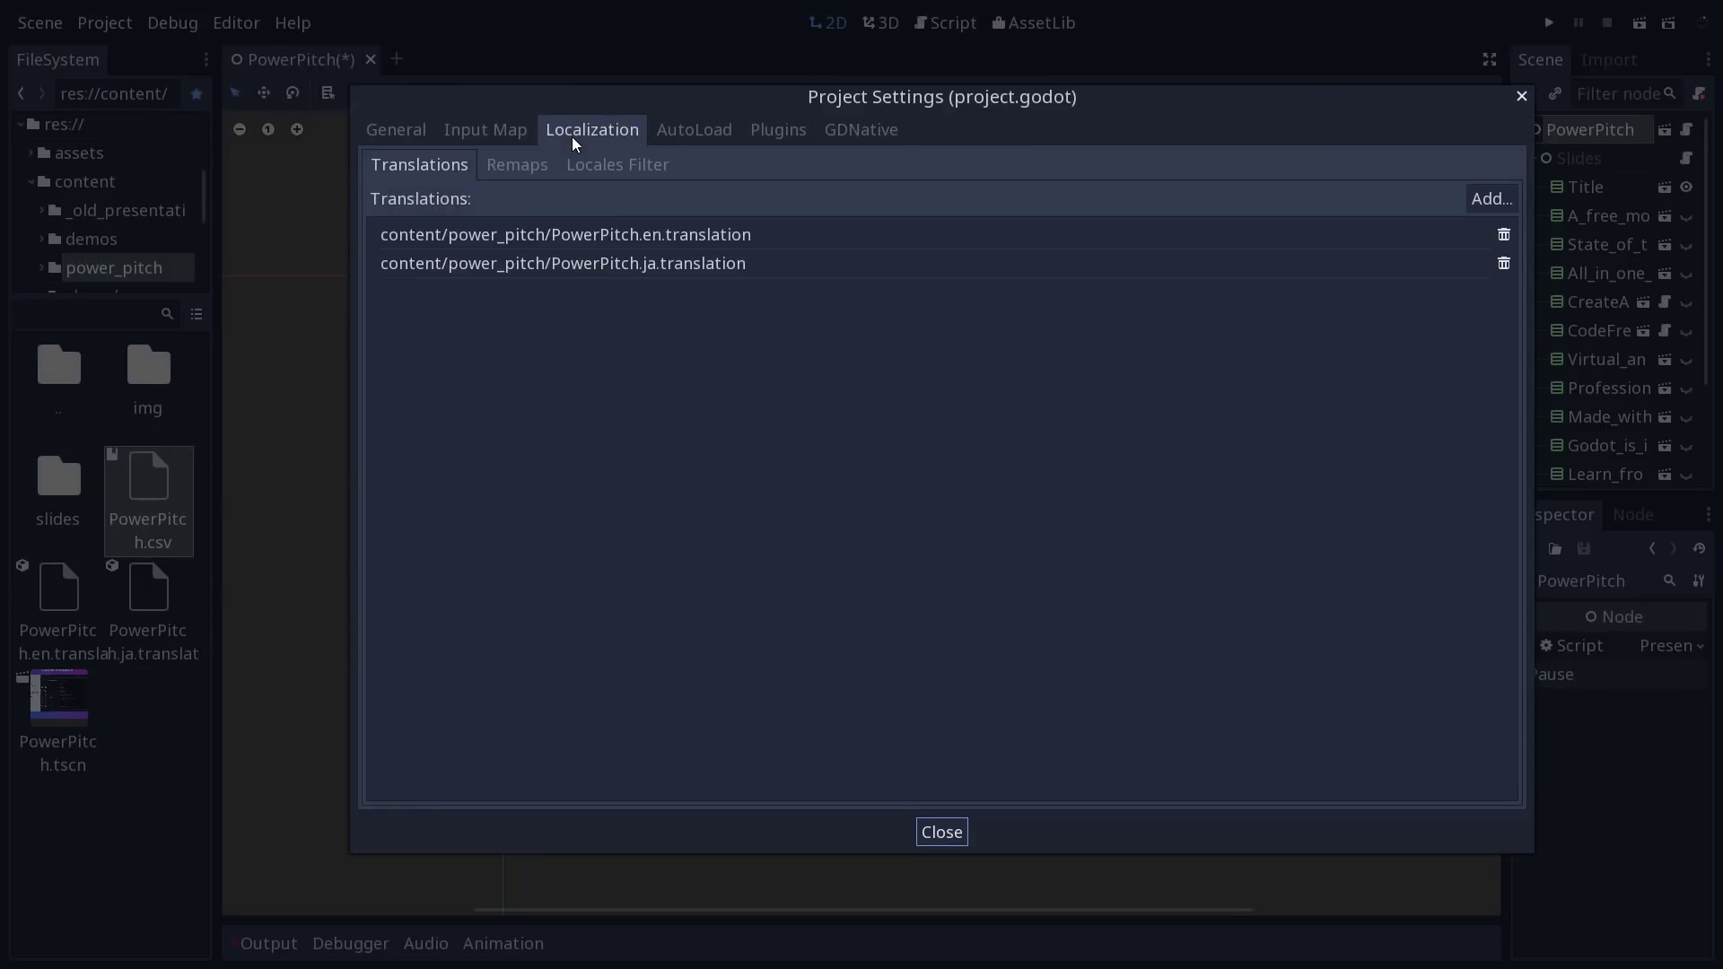
pyautogui.click(616, 169)
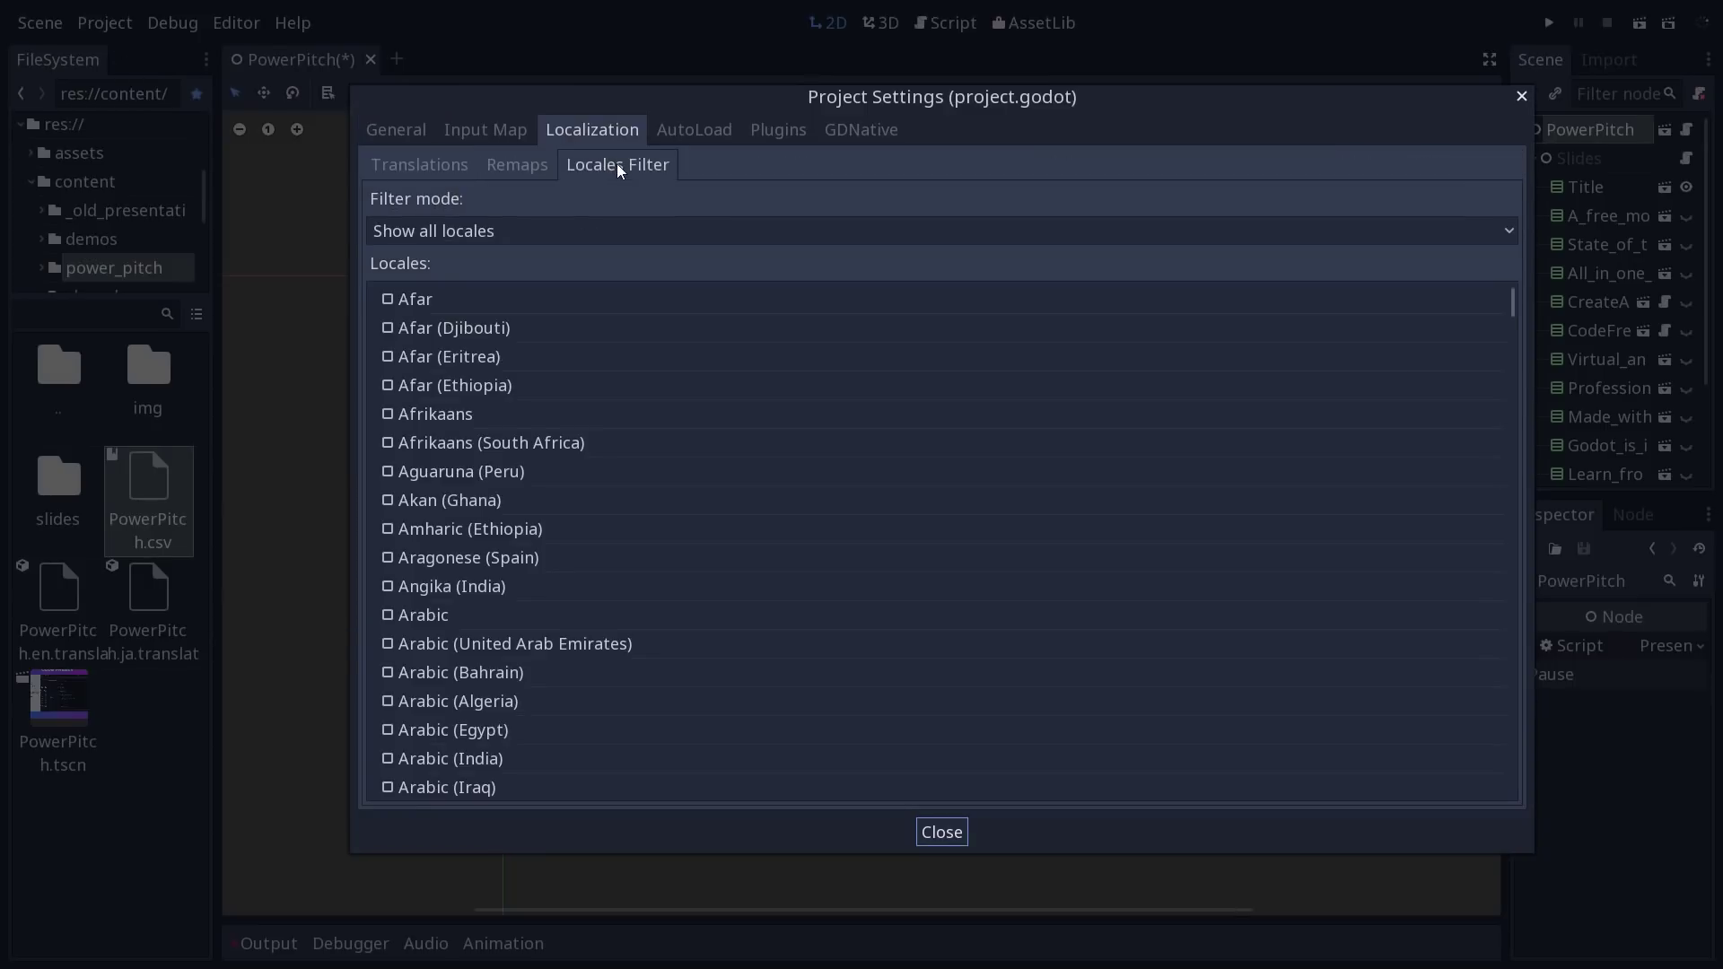
pyautogui.moveTo(1512, 297); pyautogui.dragTo(1500, 454)
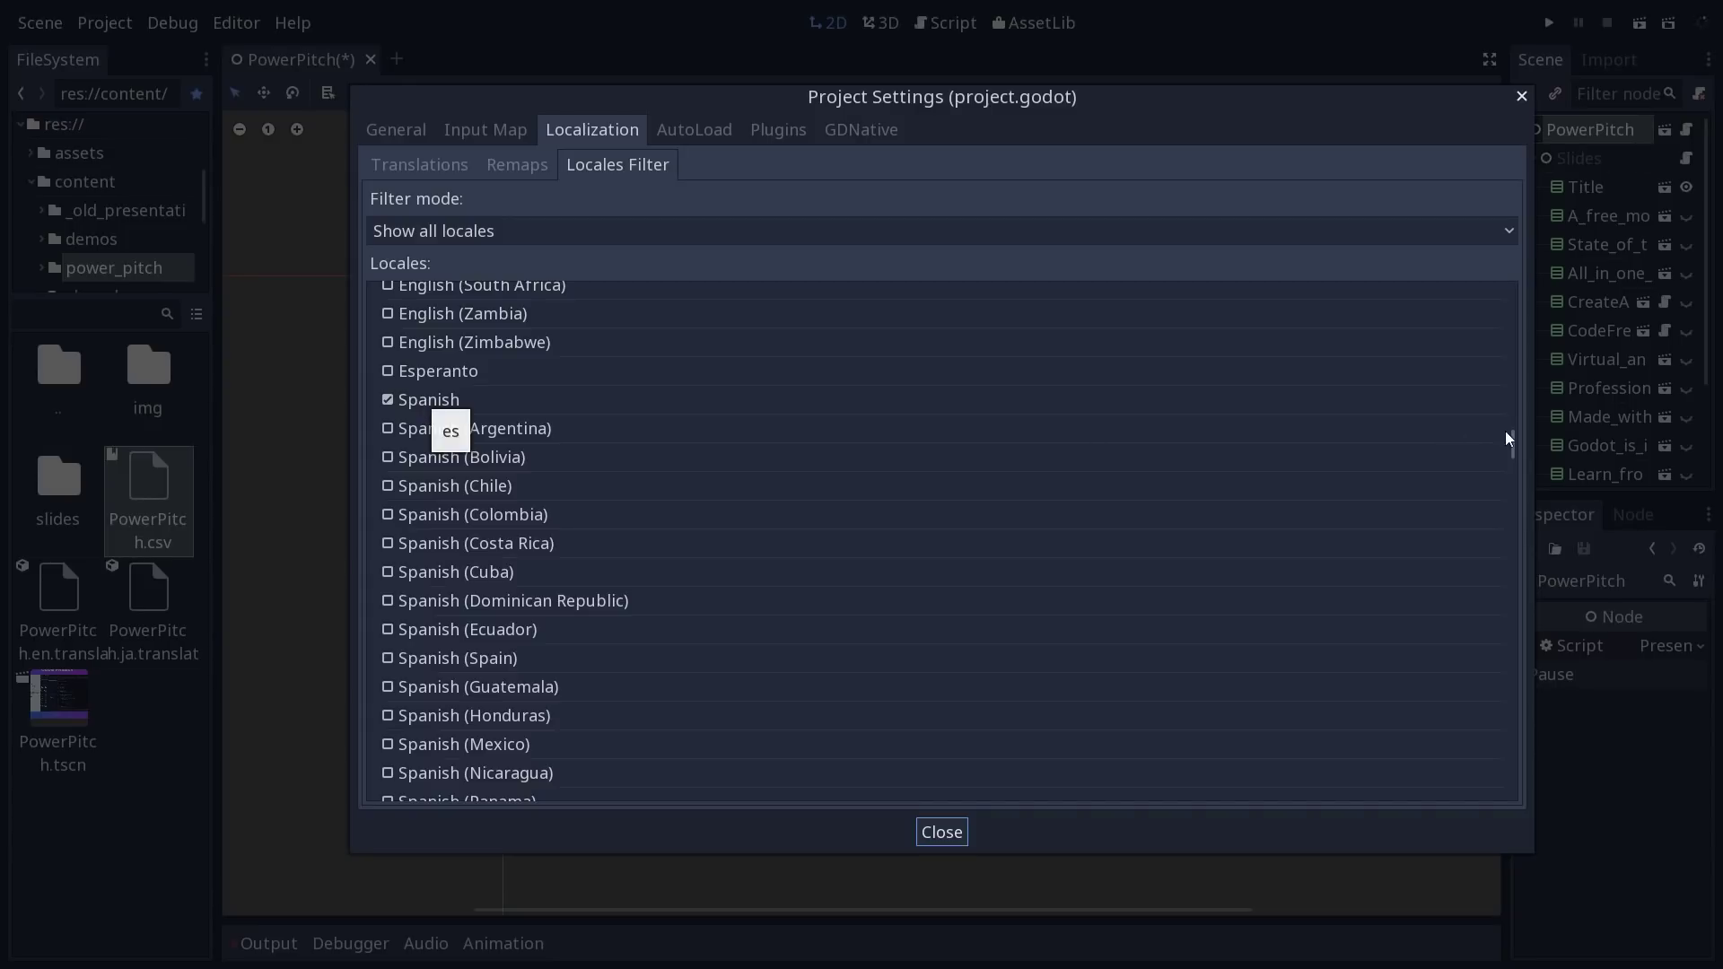
pyautogui.moveTo(1513, 451); pyautogui.dragTo(1511, 488)
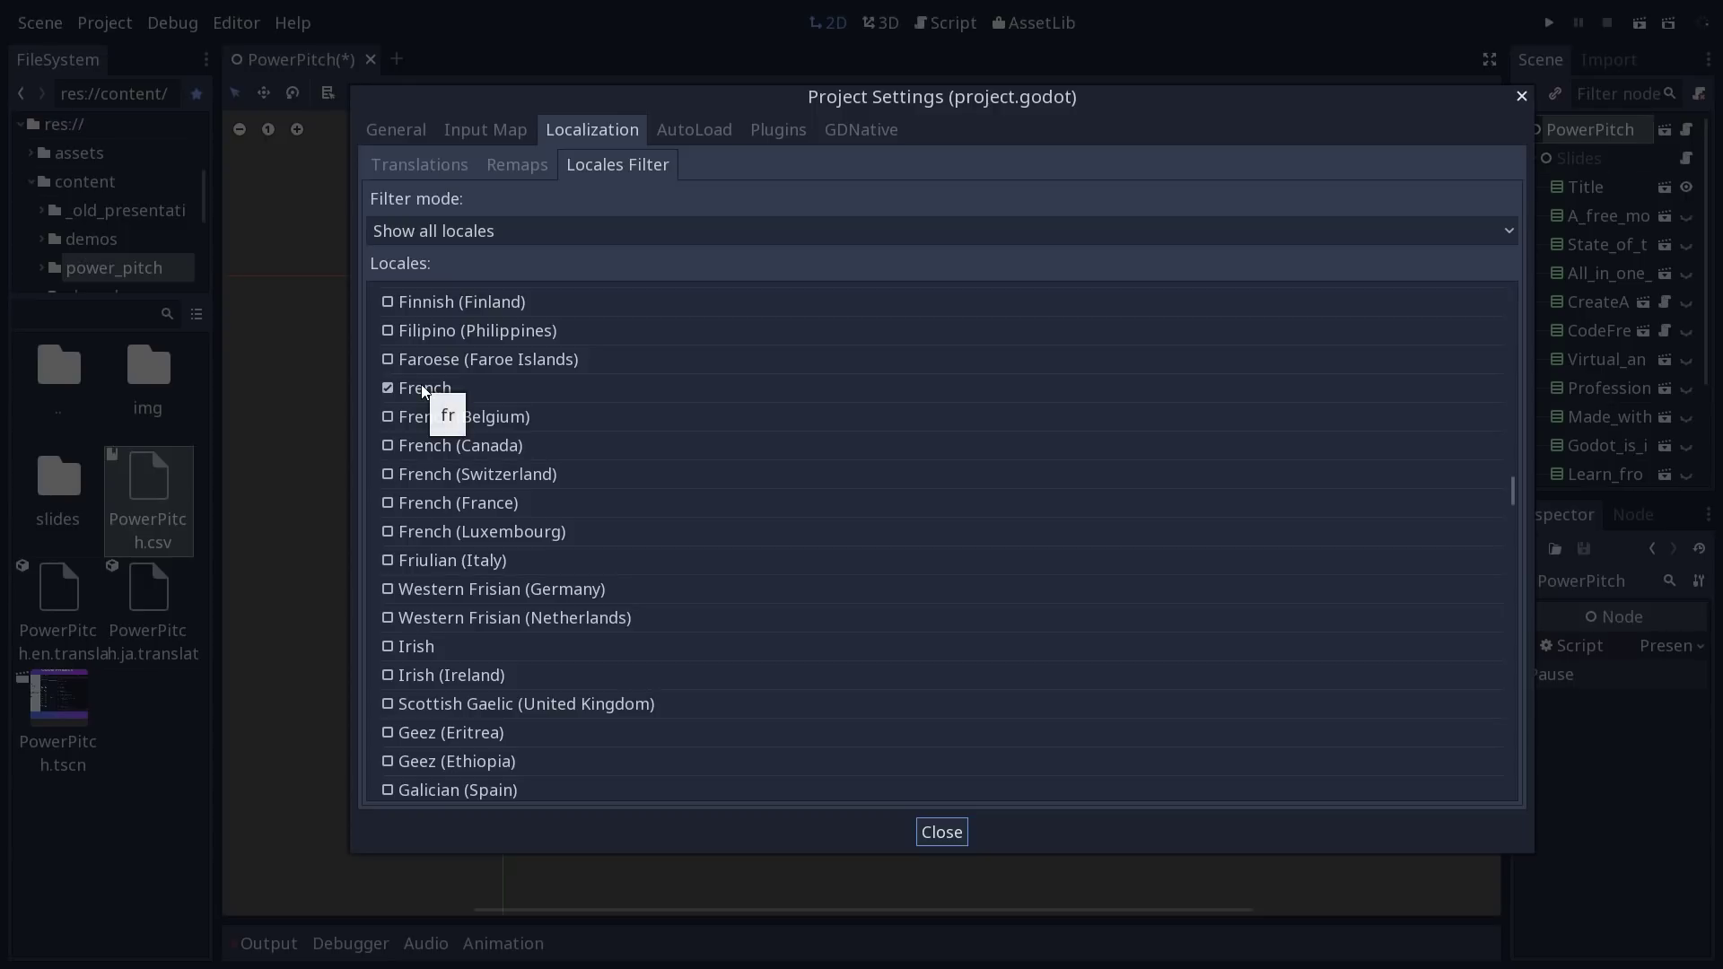
# Step: Switch to the translations spreadsheet in LibreOffice Calc and enter the header fr in cell D1
pyautogui.hotkey('alt', 'Tab')
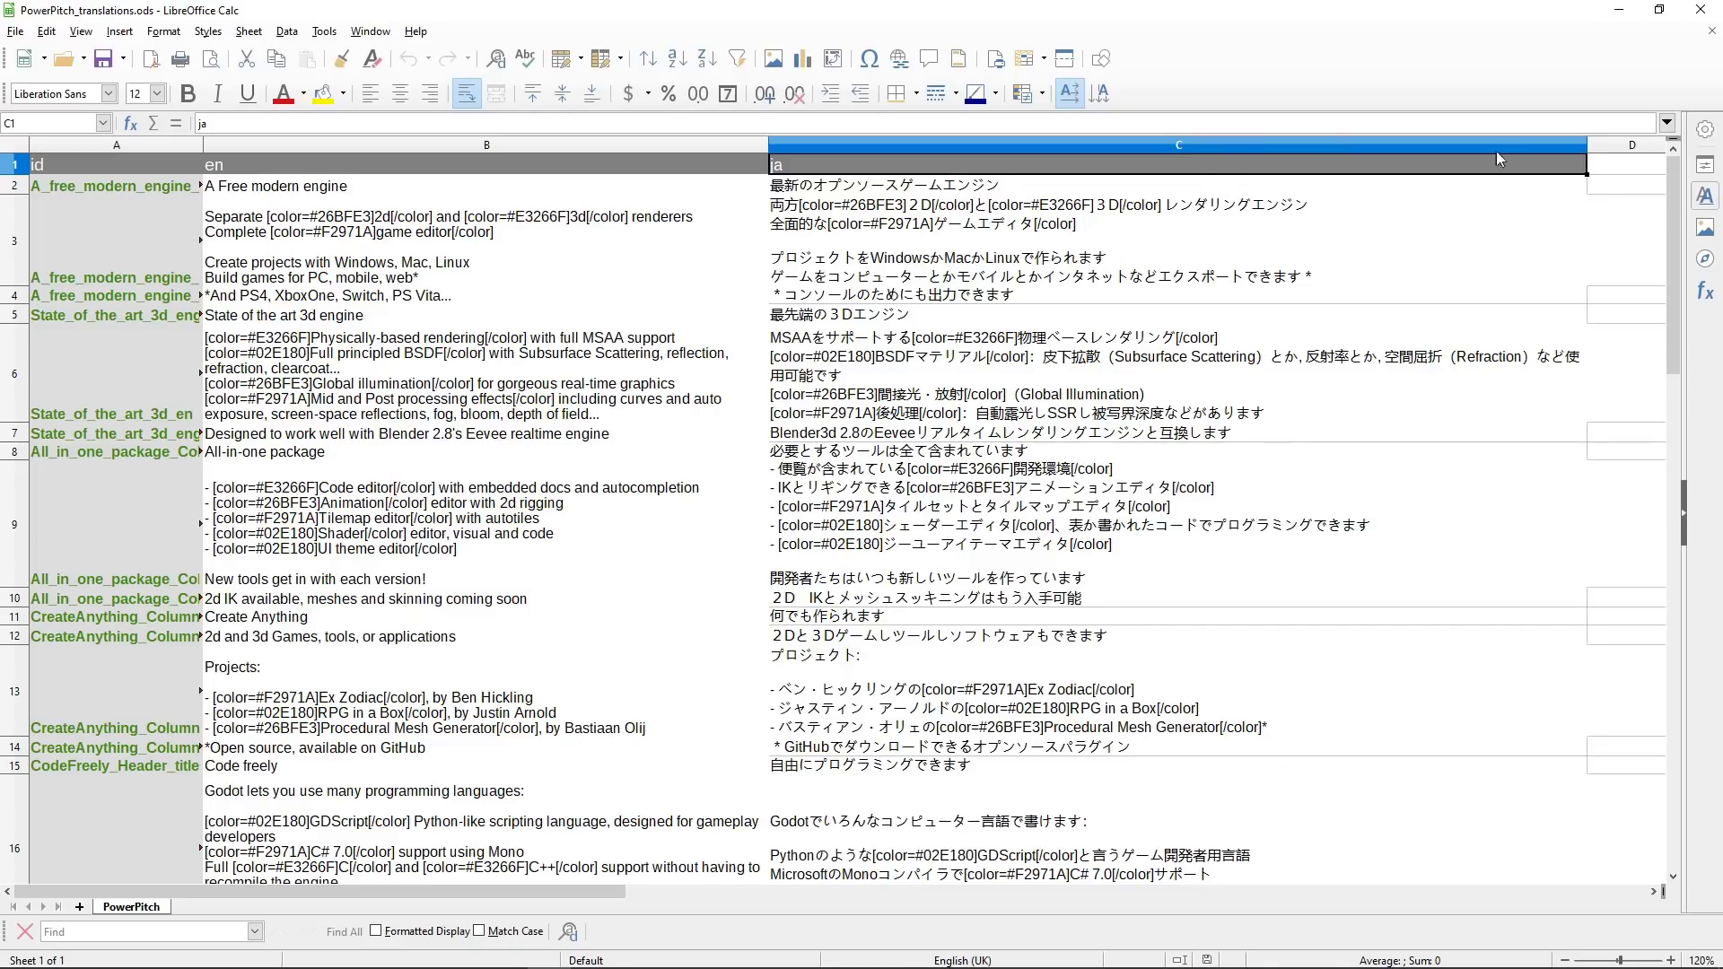
pyautogui.click(1611, 169)
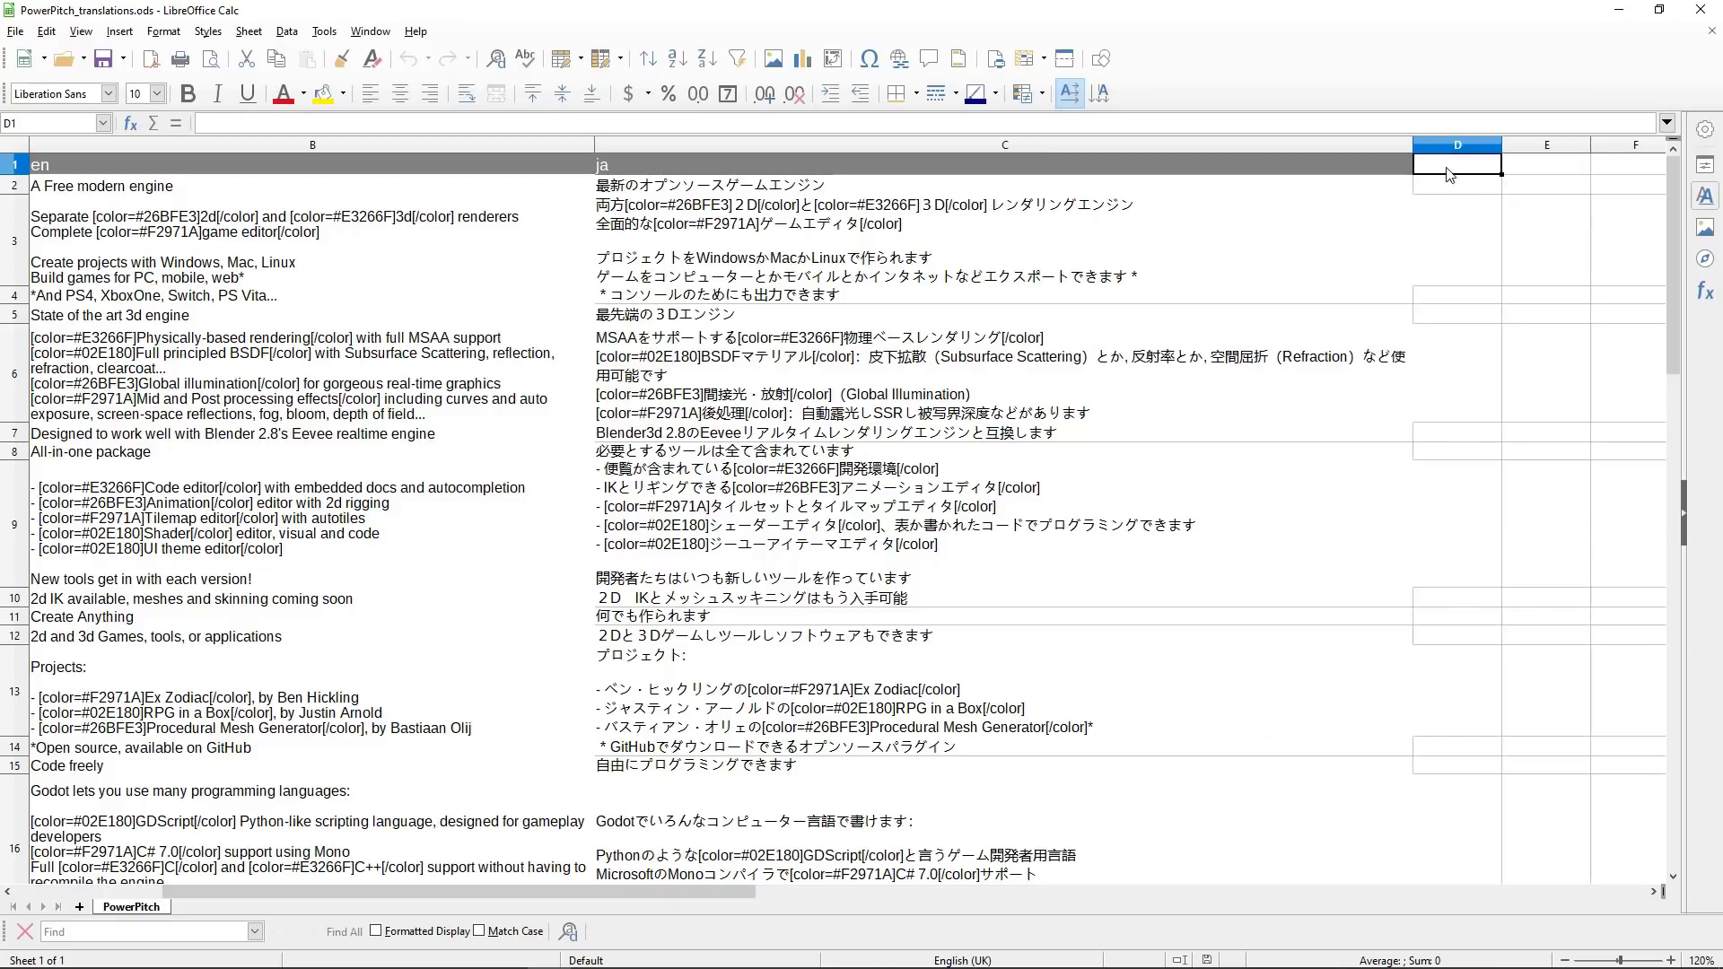
pyautogui.write('fr')
pyautogui.press('Return')
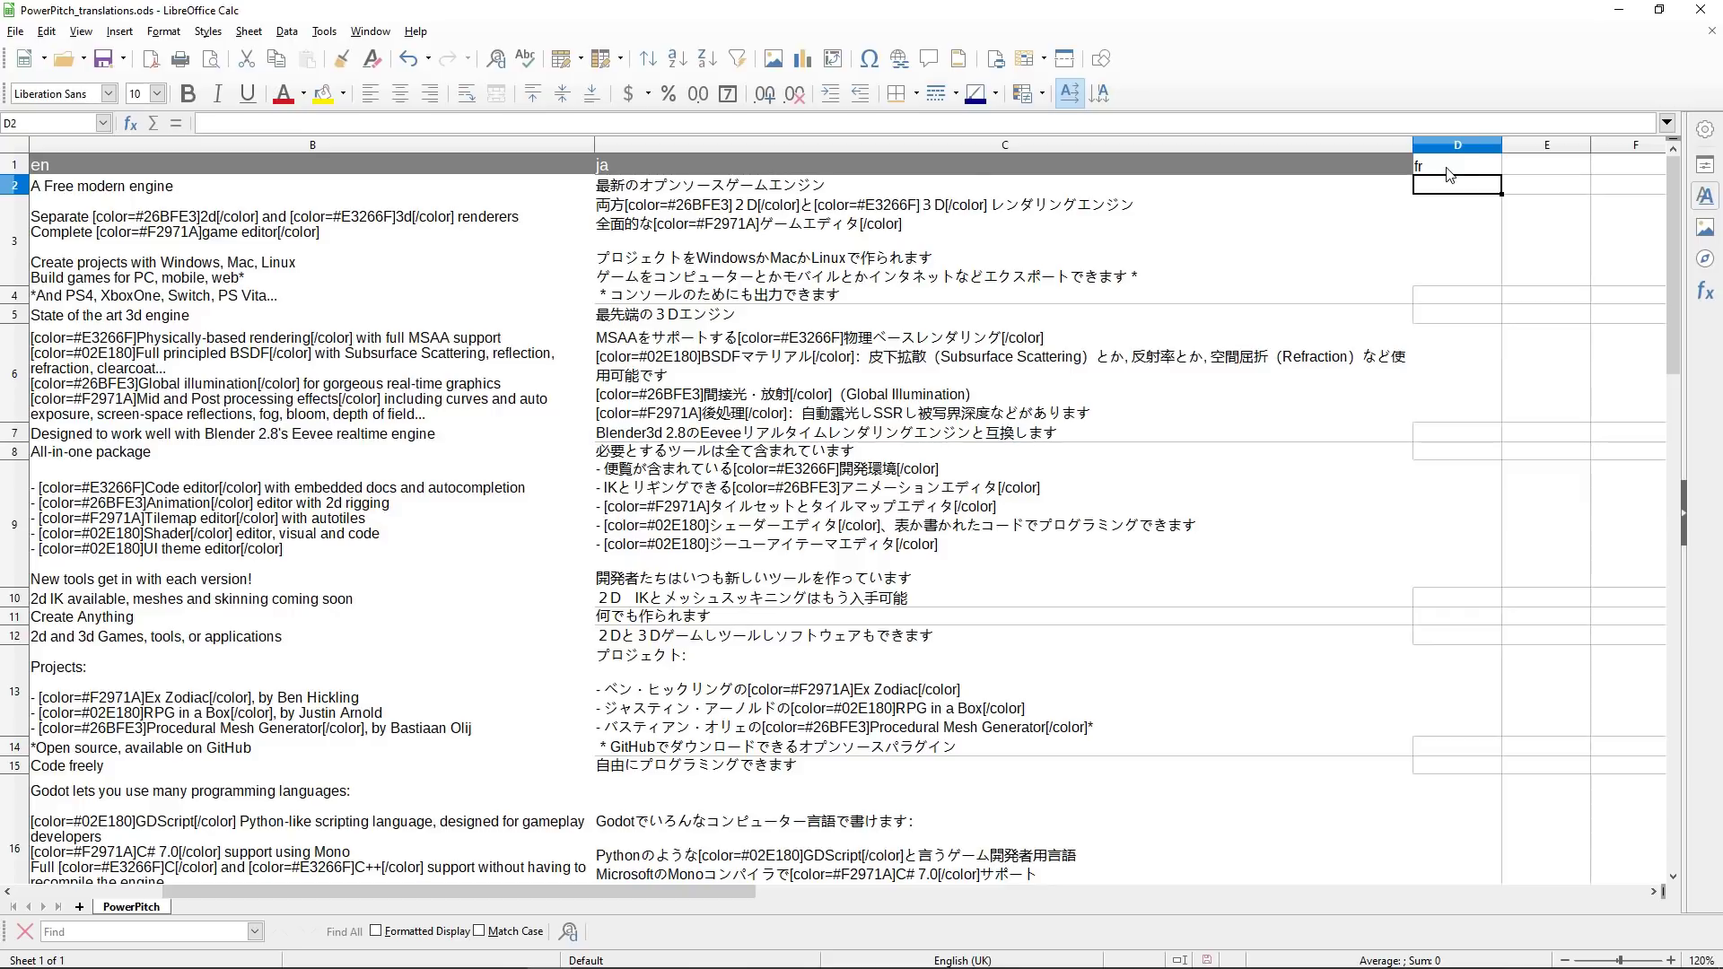
pyautogui.press('Down')
pyautogui.press('Down')
pyautogui.press('Down')
pyautogui.press('Up')
pyautogui.press('Up')
pyautogui.press('Up')
# Step: Set the width of the fr column D to 10
pyautogui.rightClick(1477, 148)
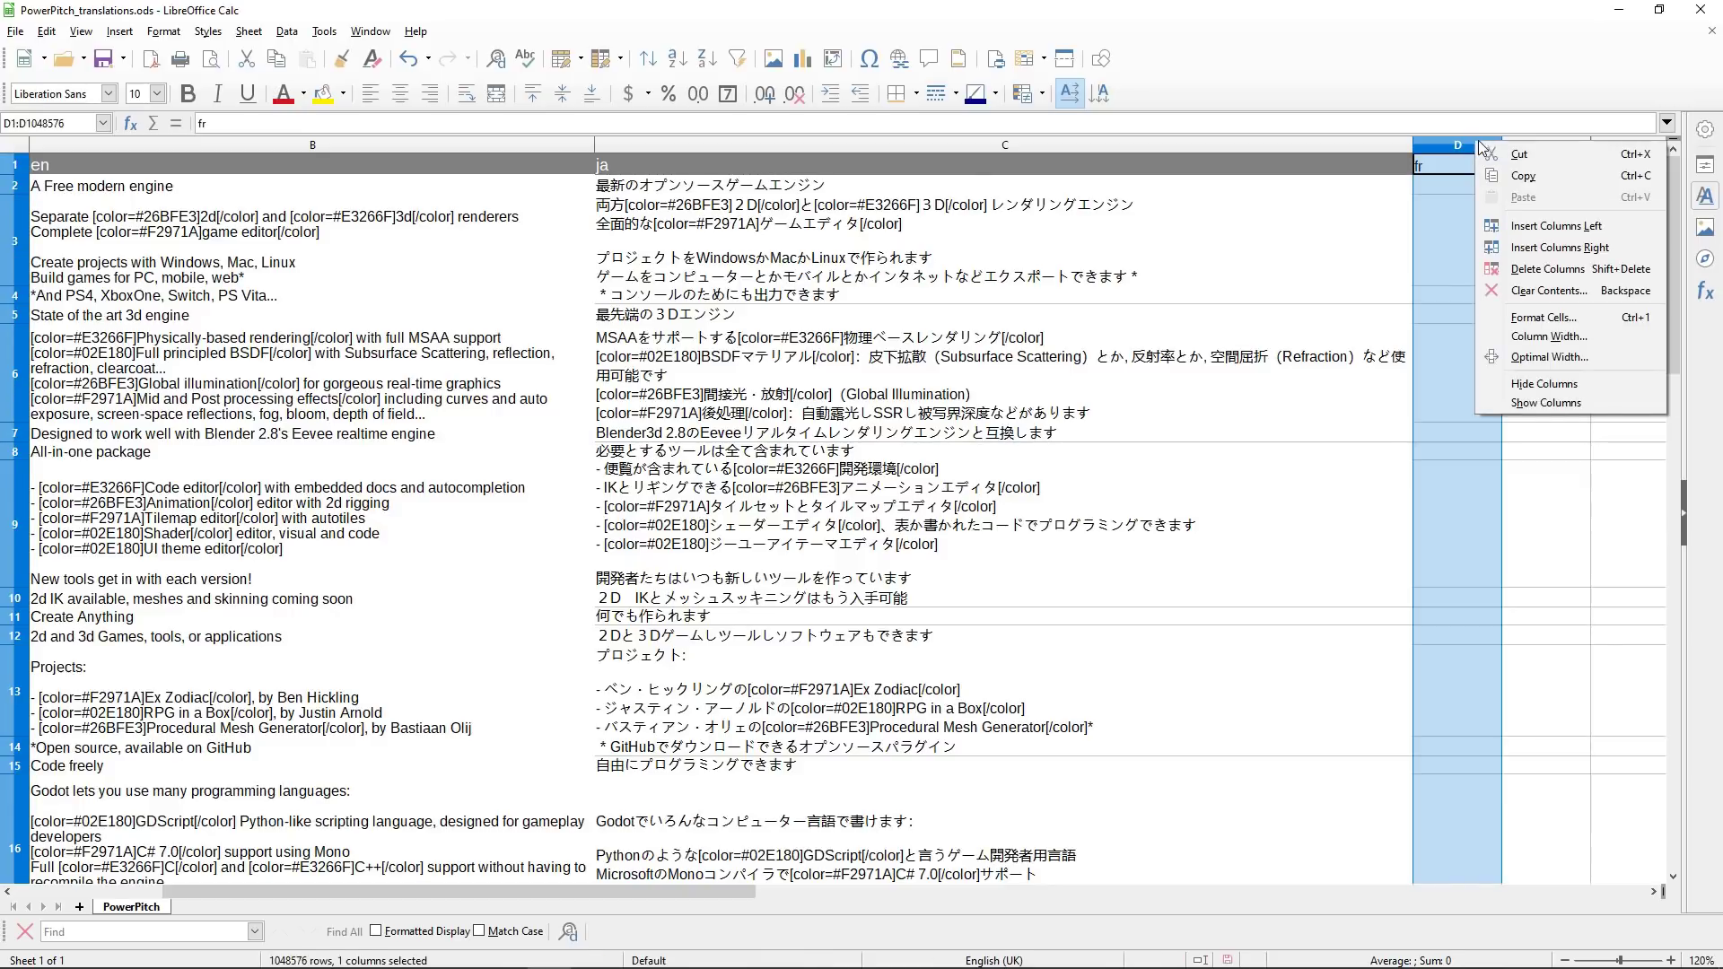
pyautogui.click(1572, 336)
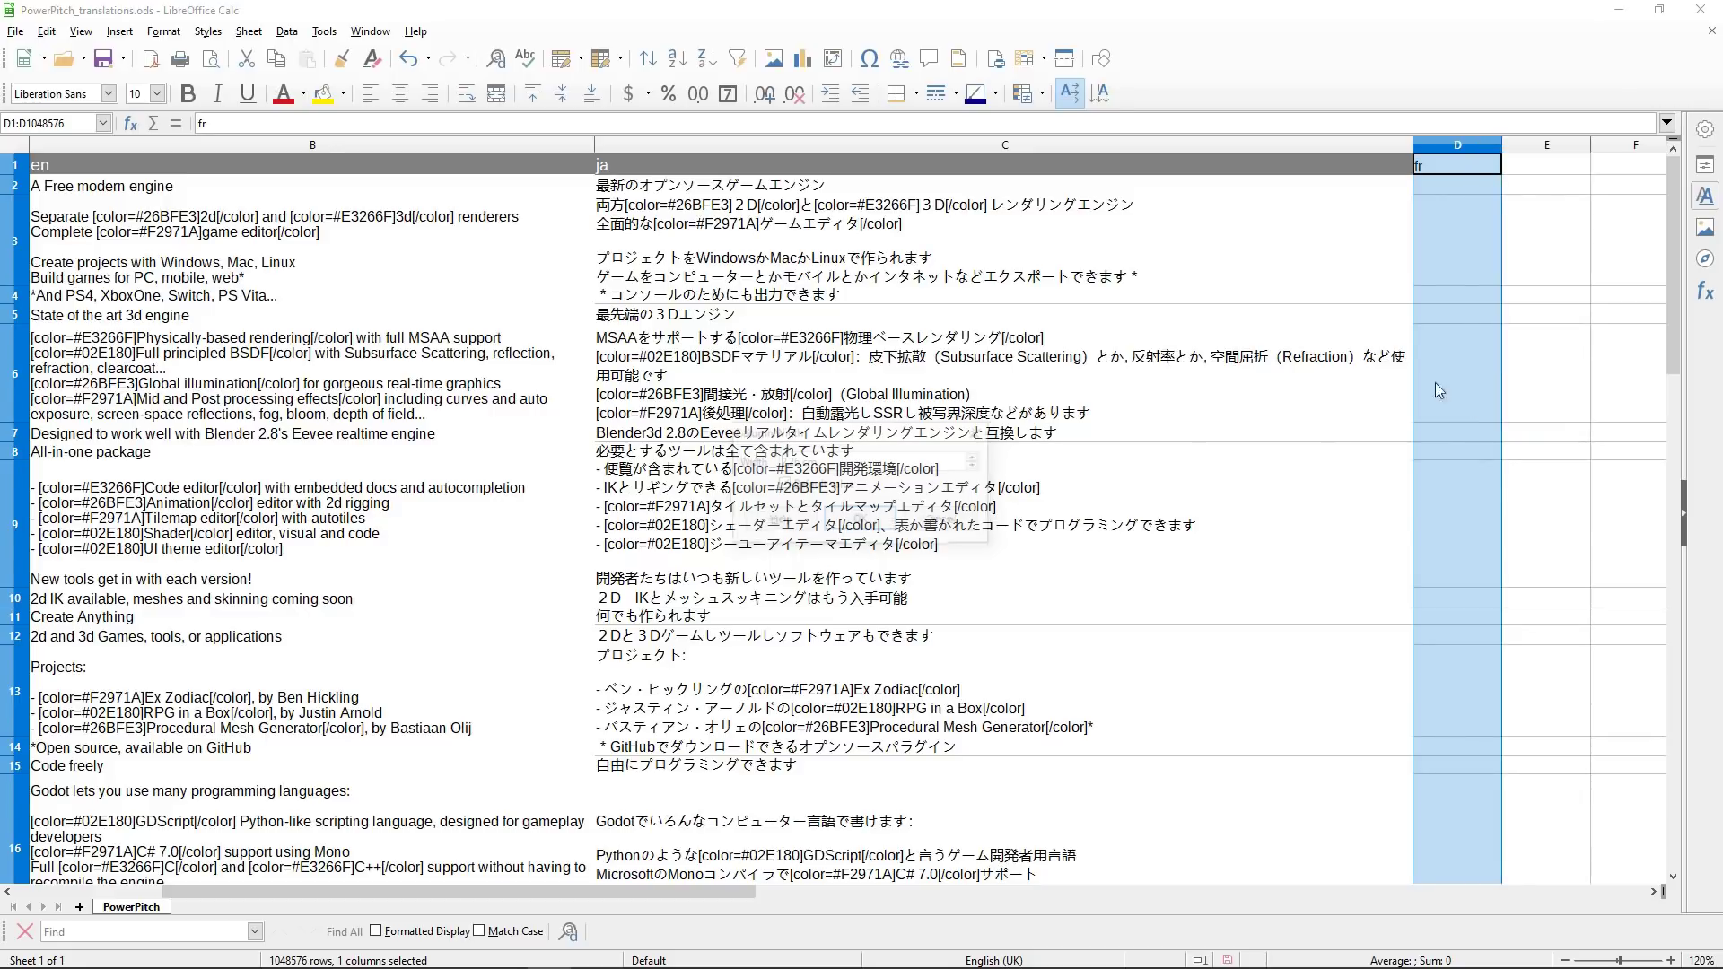
pyautogui.write('10')
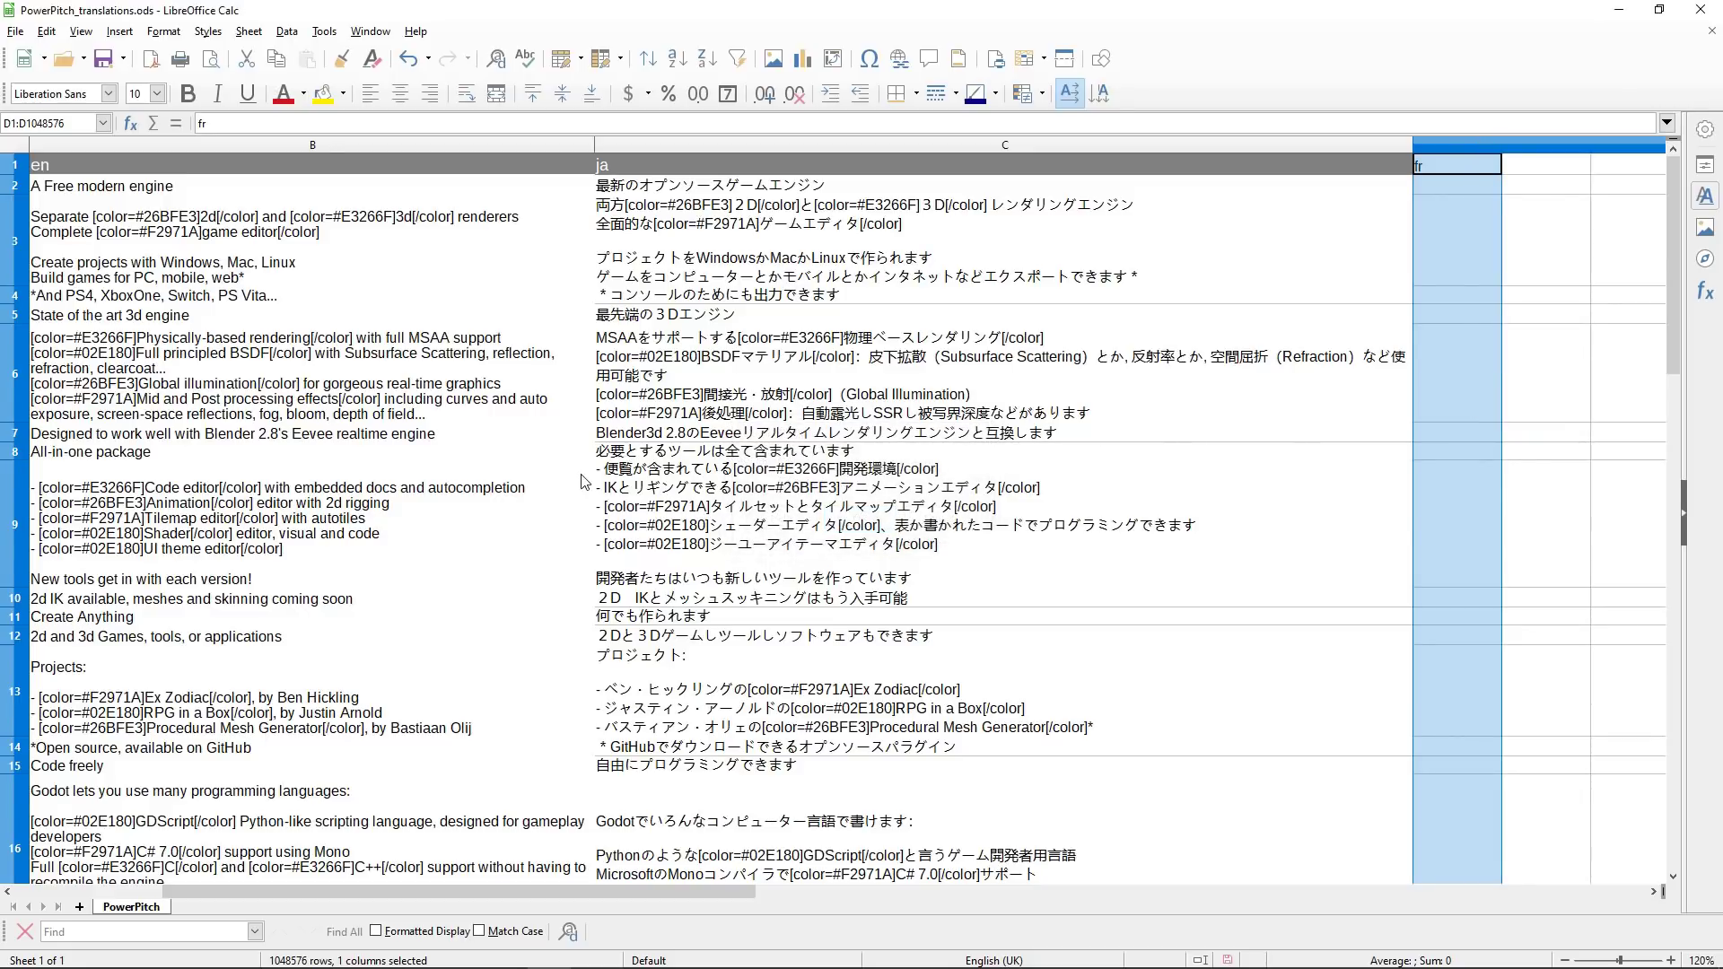
pyautogui.press('Return')
# Step: Copy all the English texts in B2:B34 into the fr column, starting at cell D2
pyautogui.click(232, 189)
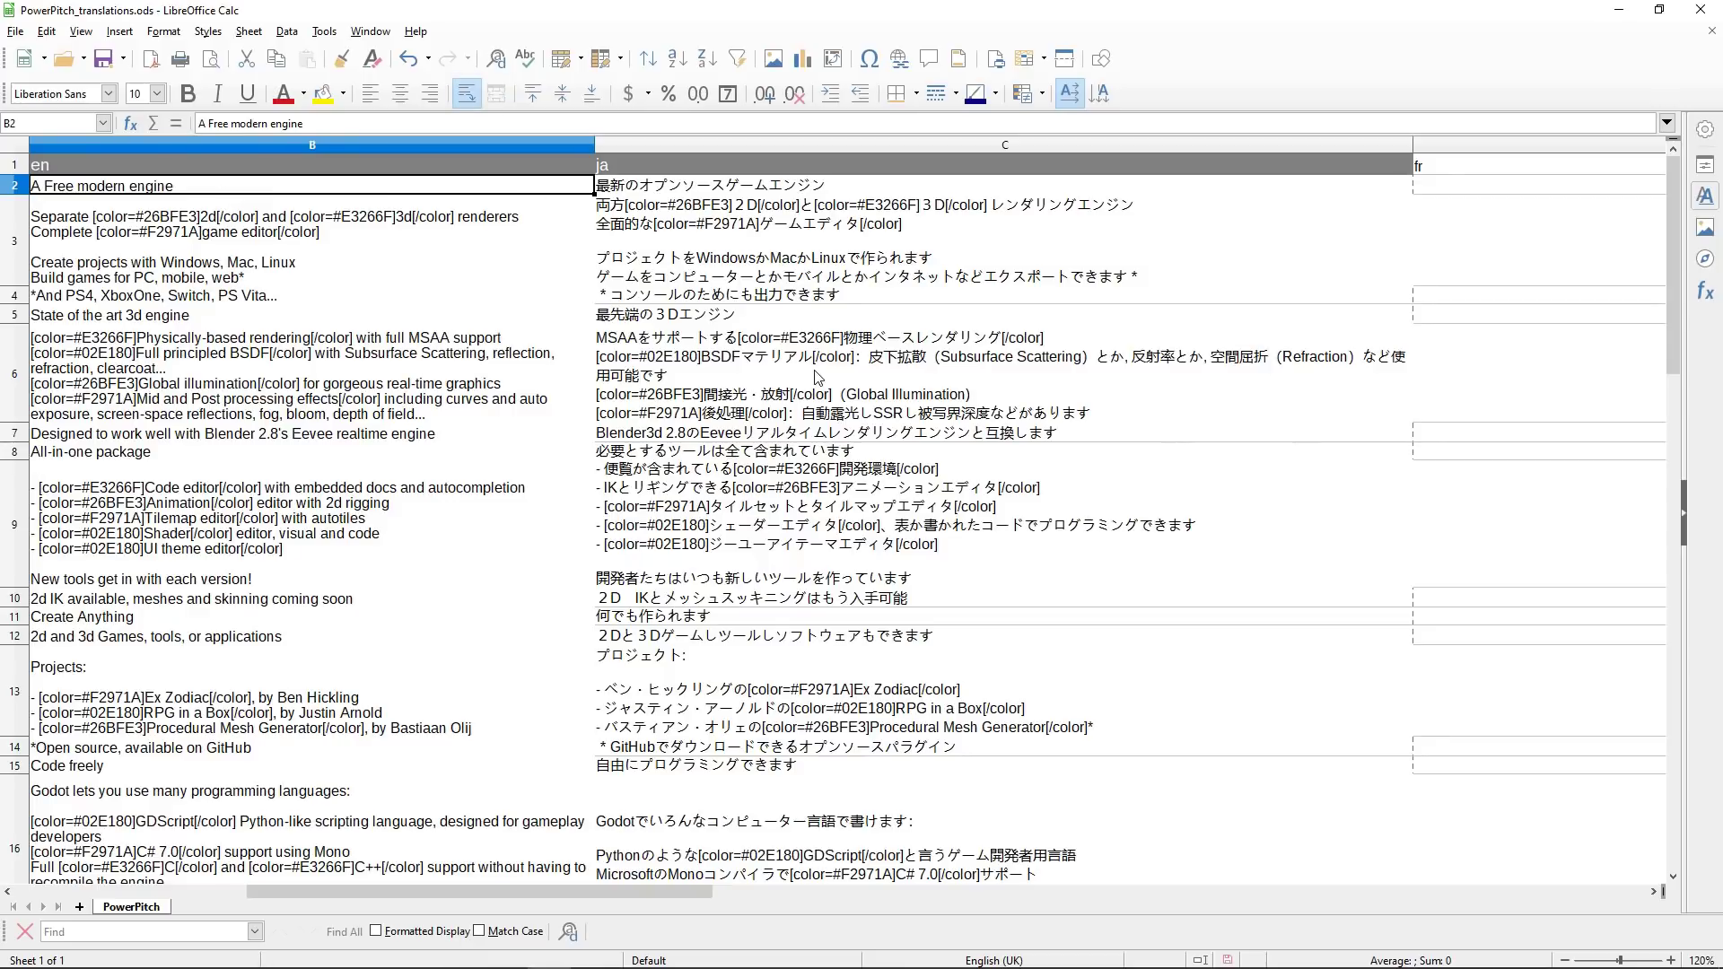
pyautogui.hotkey('ctrl', 'shift', 'Down')
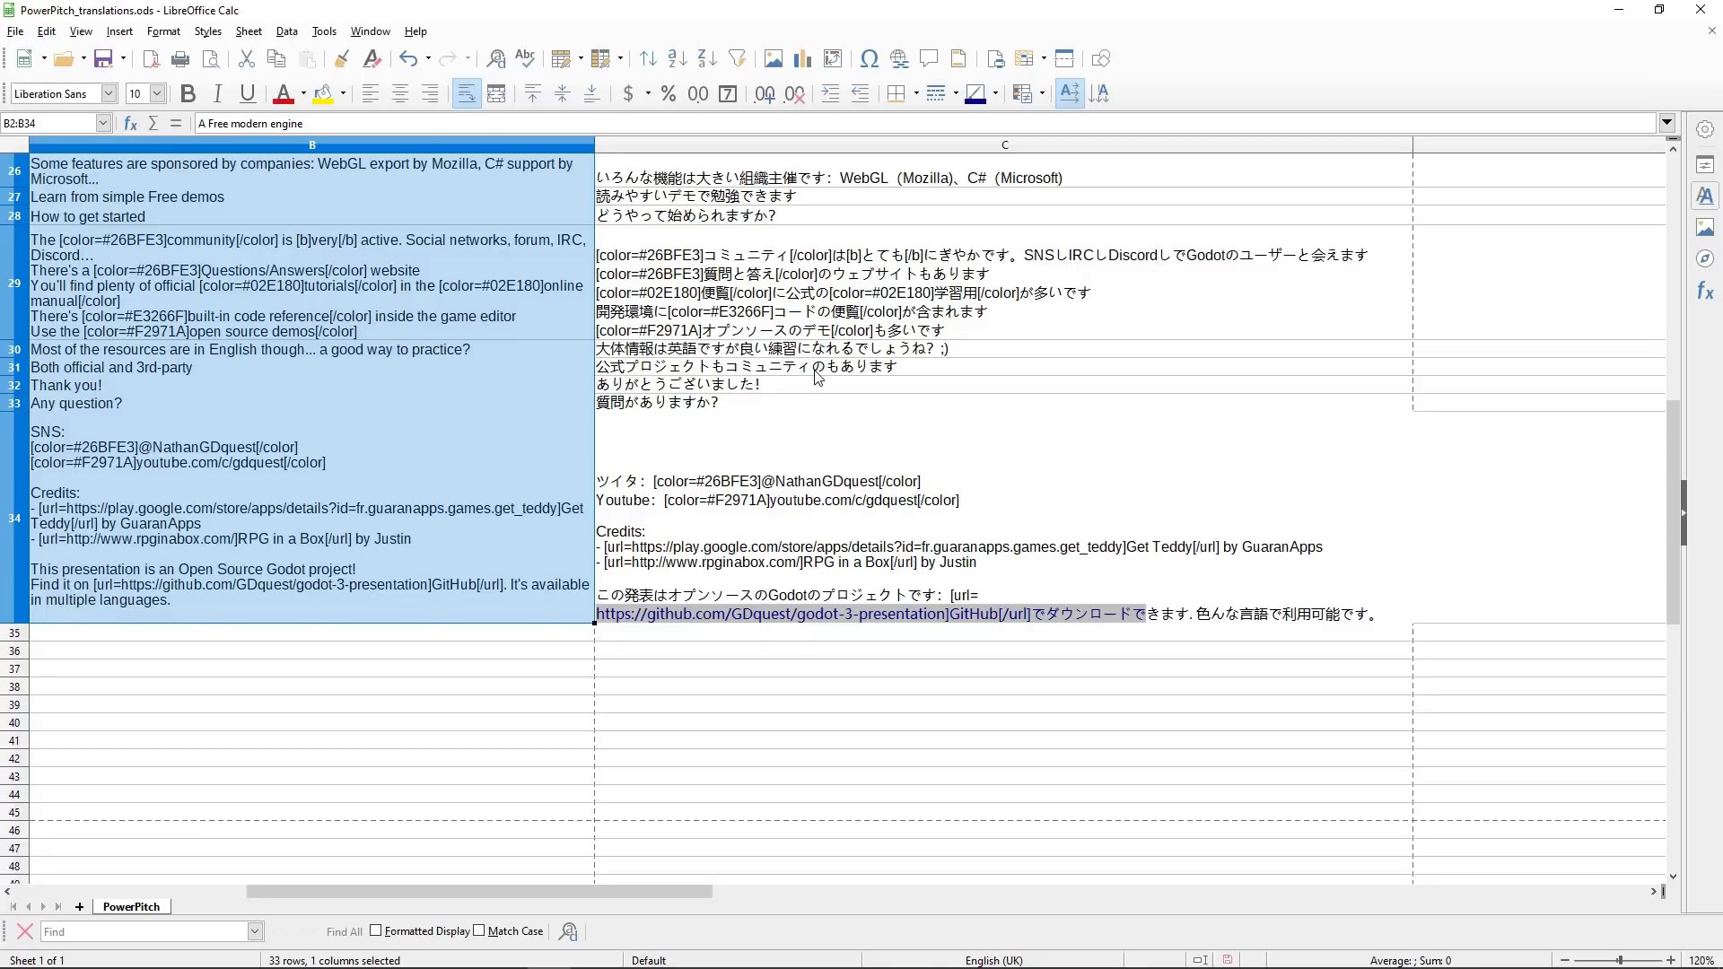
pyautogui.hotkey('ctrl', 'c')
pyautogui.hotkey('ctrl', 'Home')
pyautogui.press('Right')
pyautogui.press('Right')
pyautogui.press('Right')
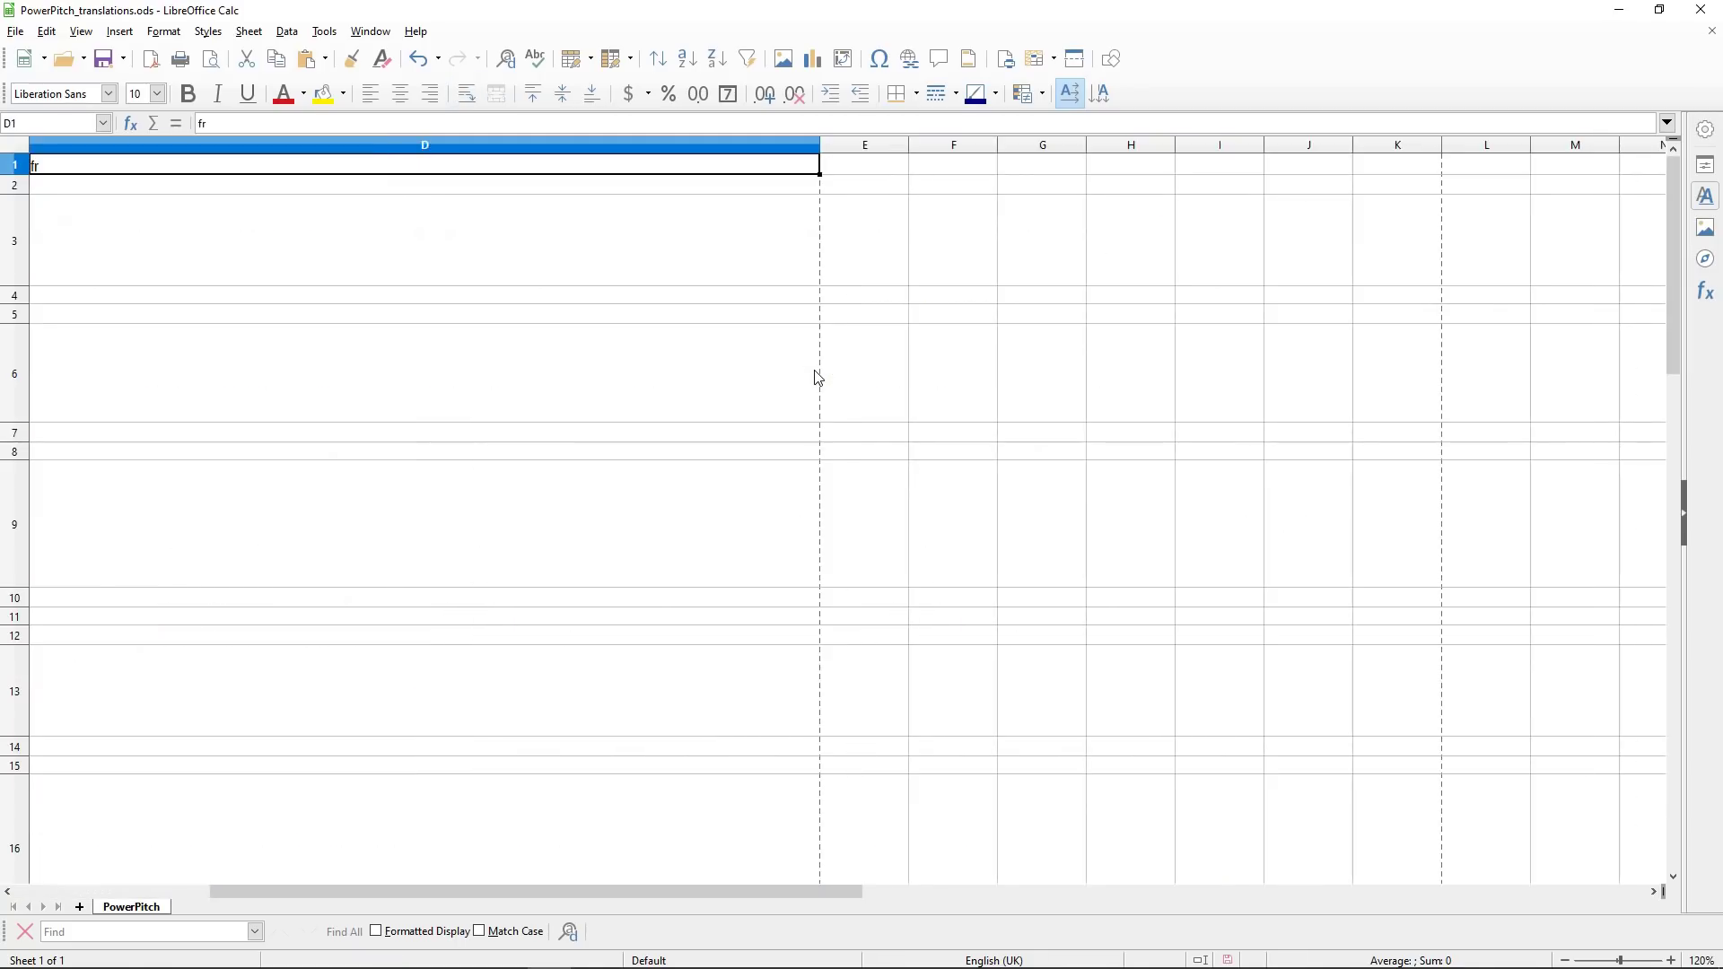
pyautogui.press('Down')
pyautogui.hotkey('ctrl', 'v')
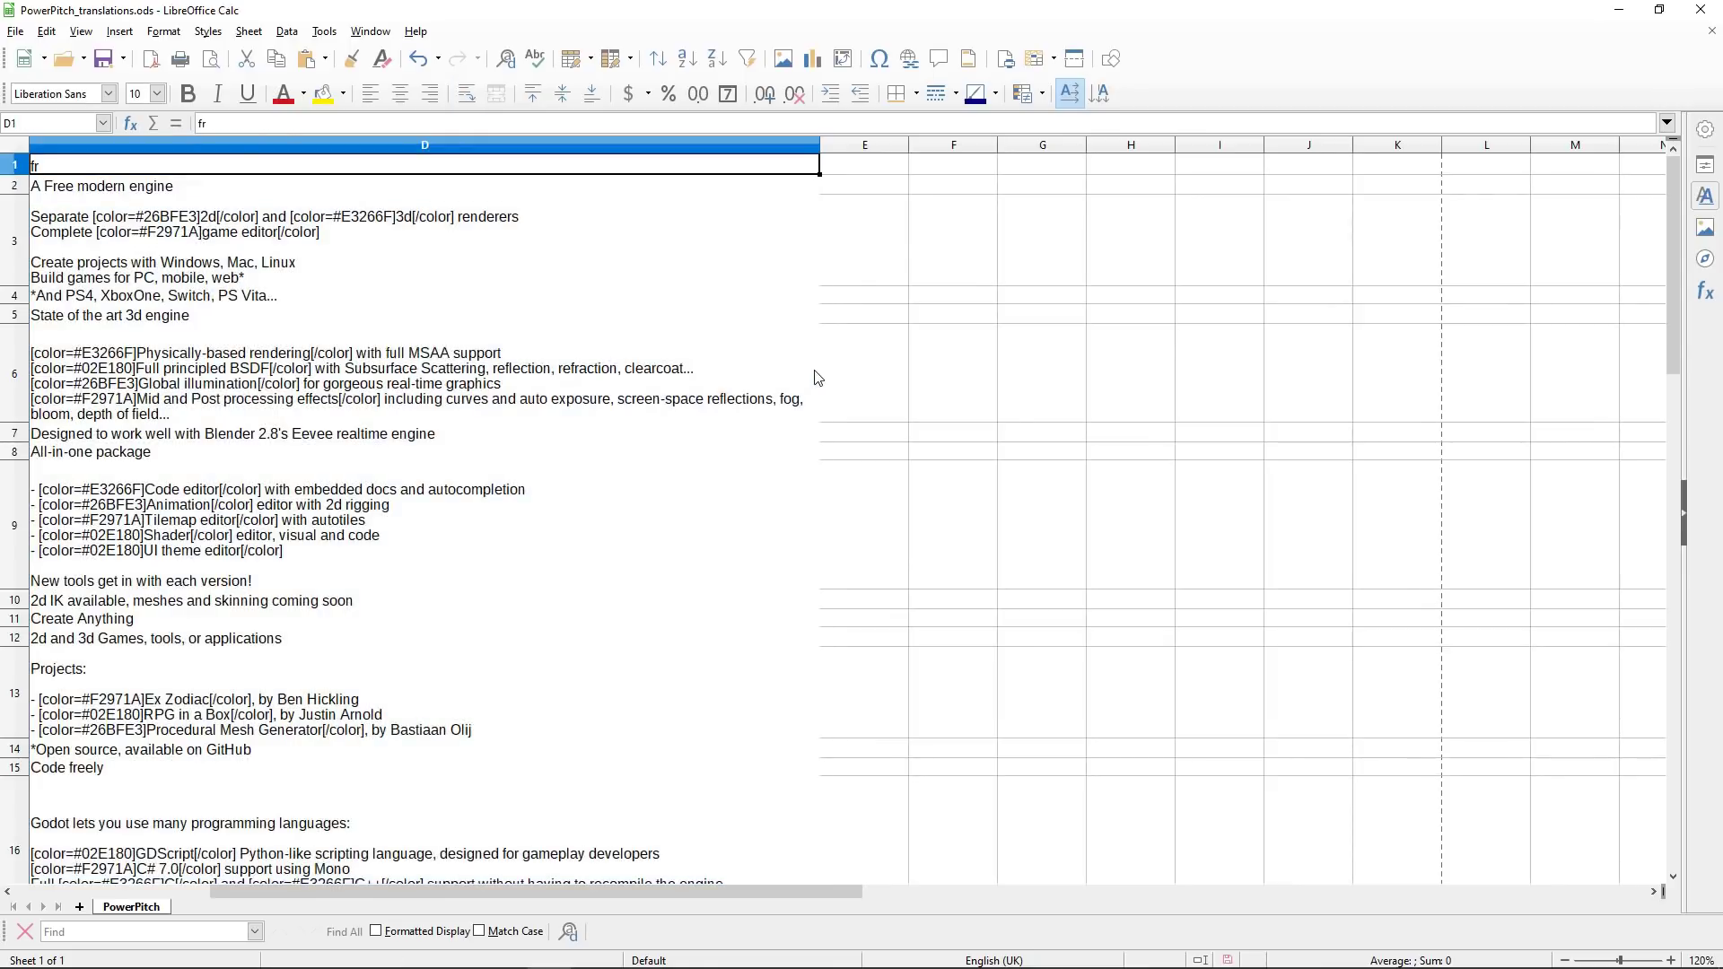
# Step: Replace the English text in cell D2 with "un moteur Libre et Gratuit"
pyautogui.press('Down')
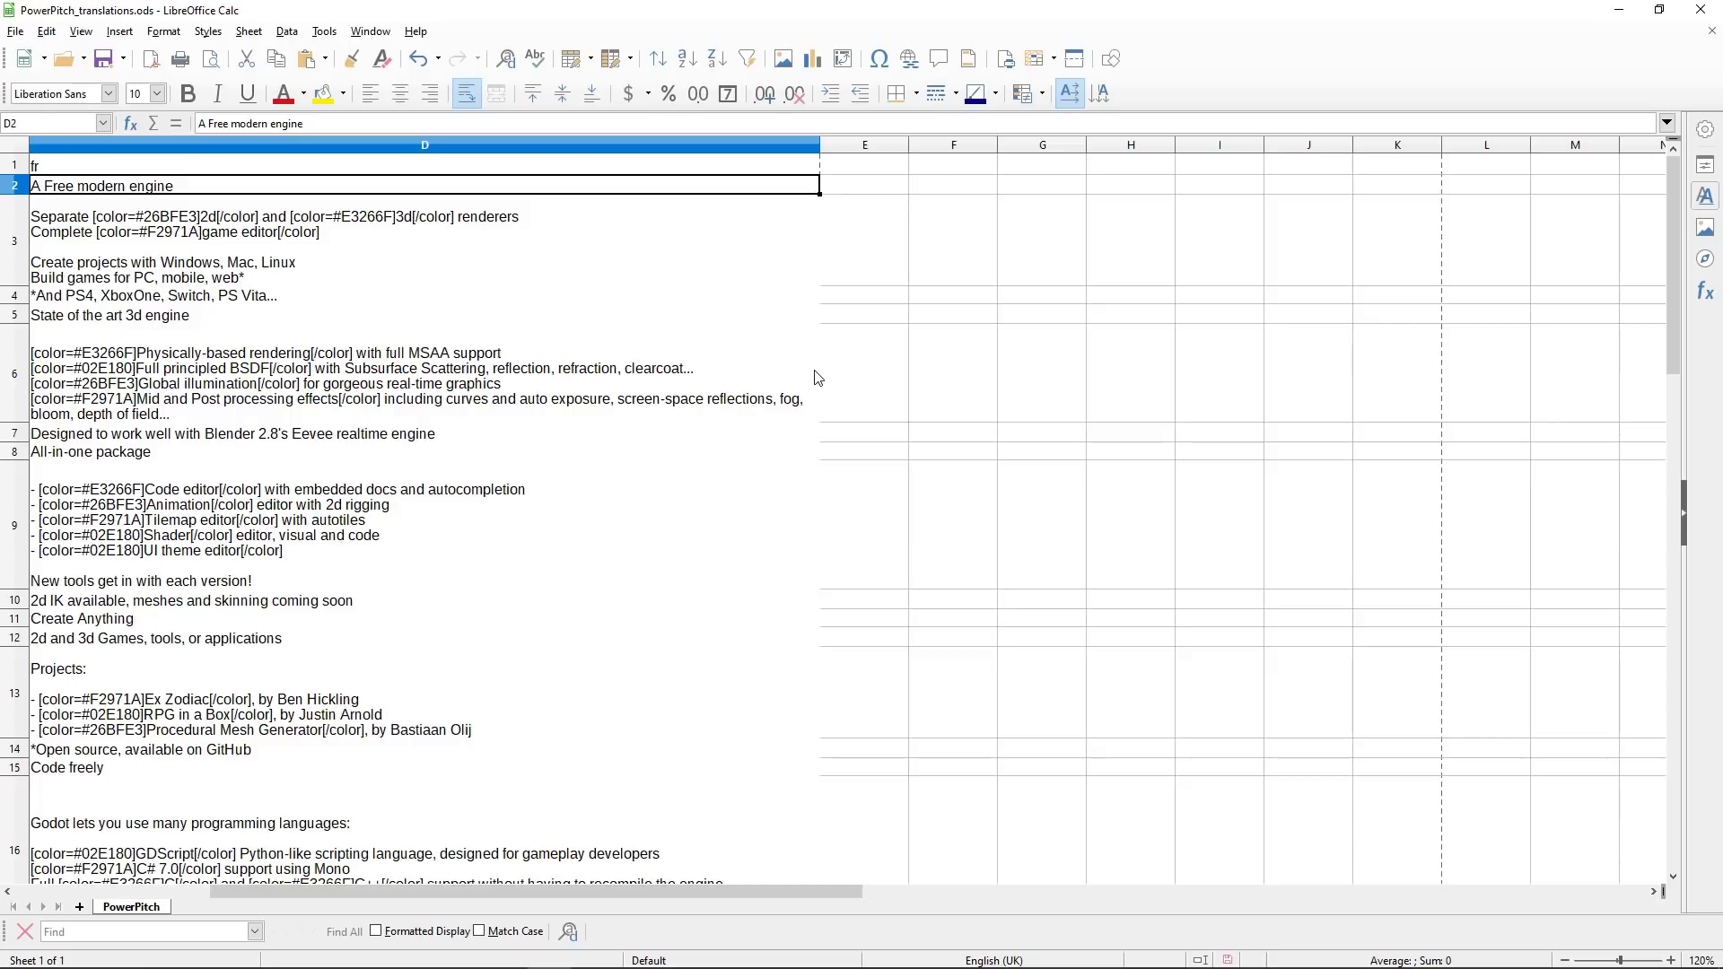
pyautogui.press('F2')
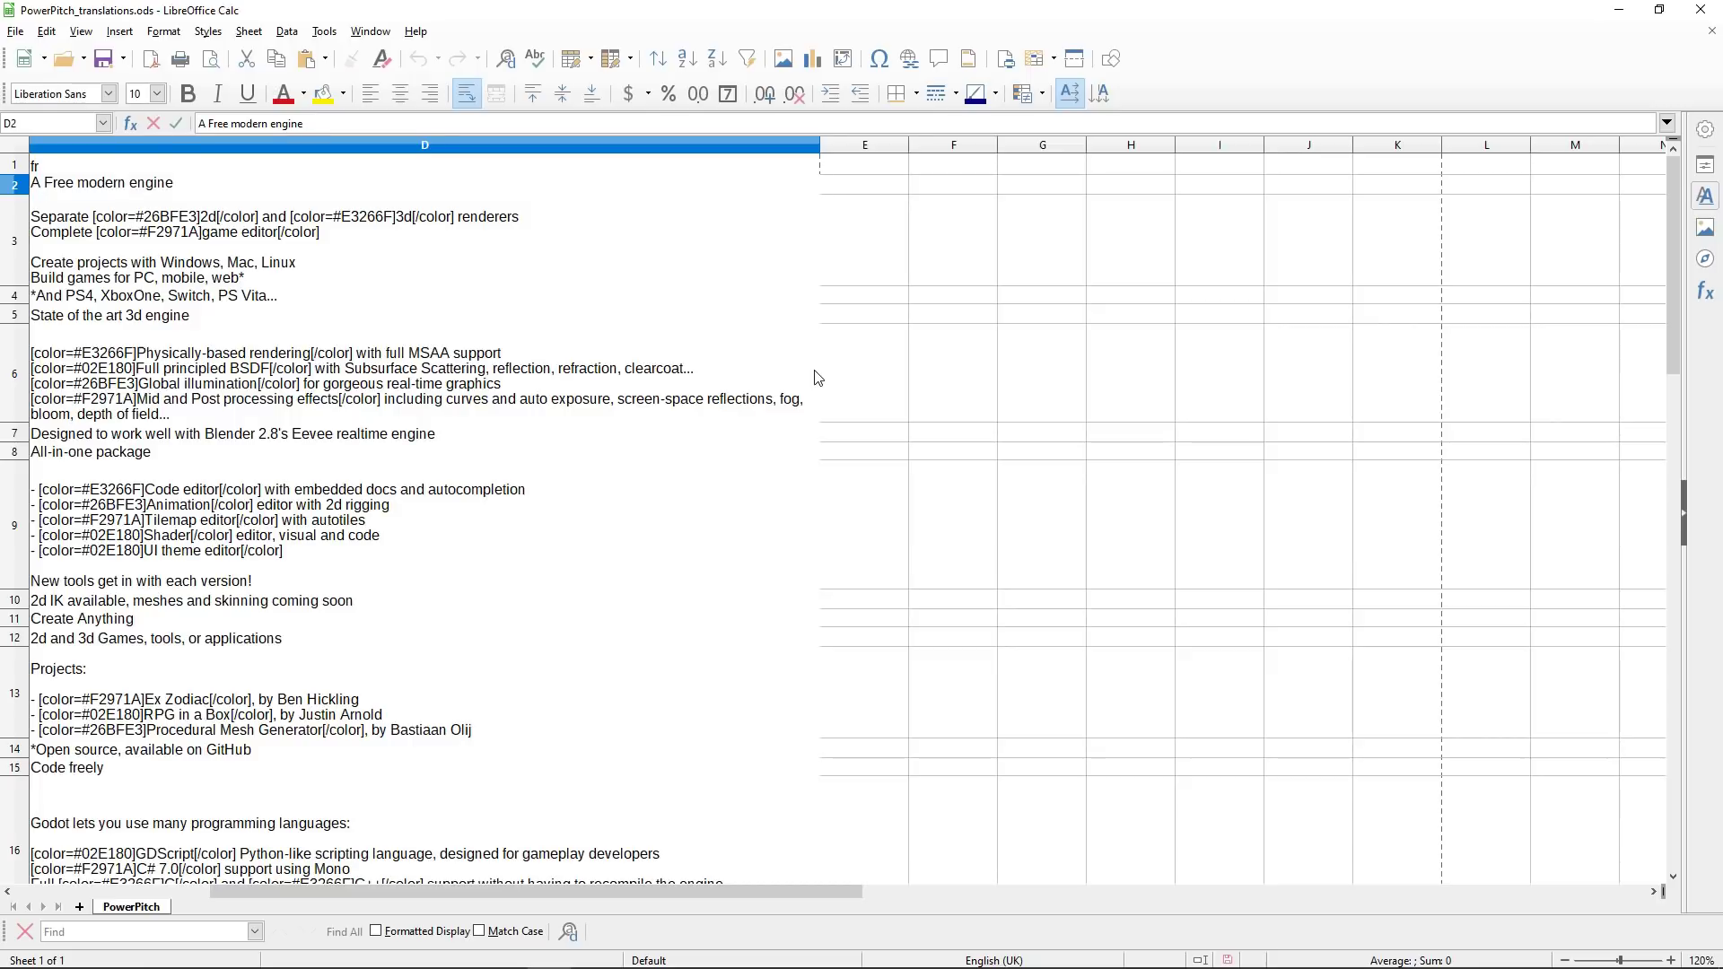
pyautogui.hotkey('ctrl', 'a')
pyautogui.write('un ')
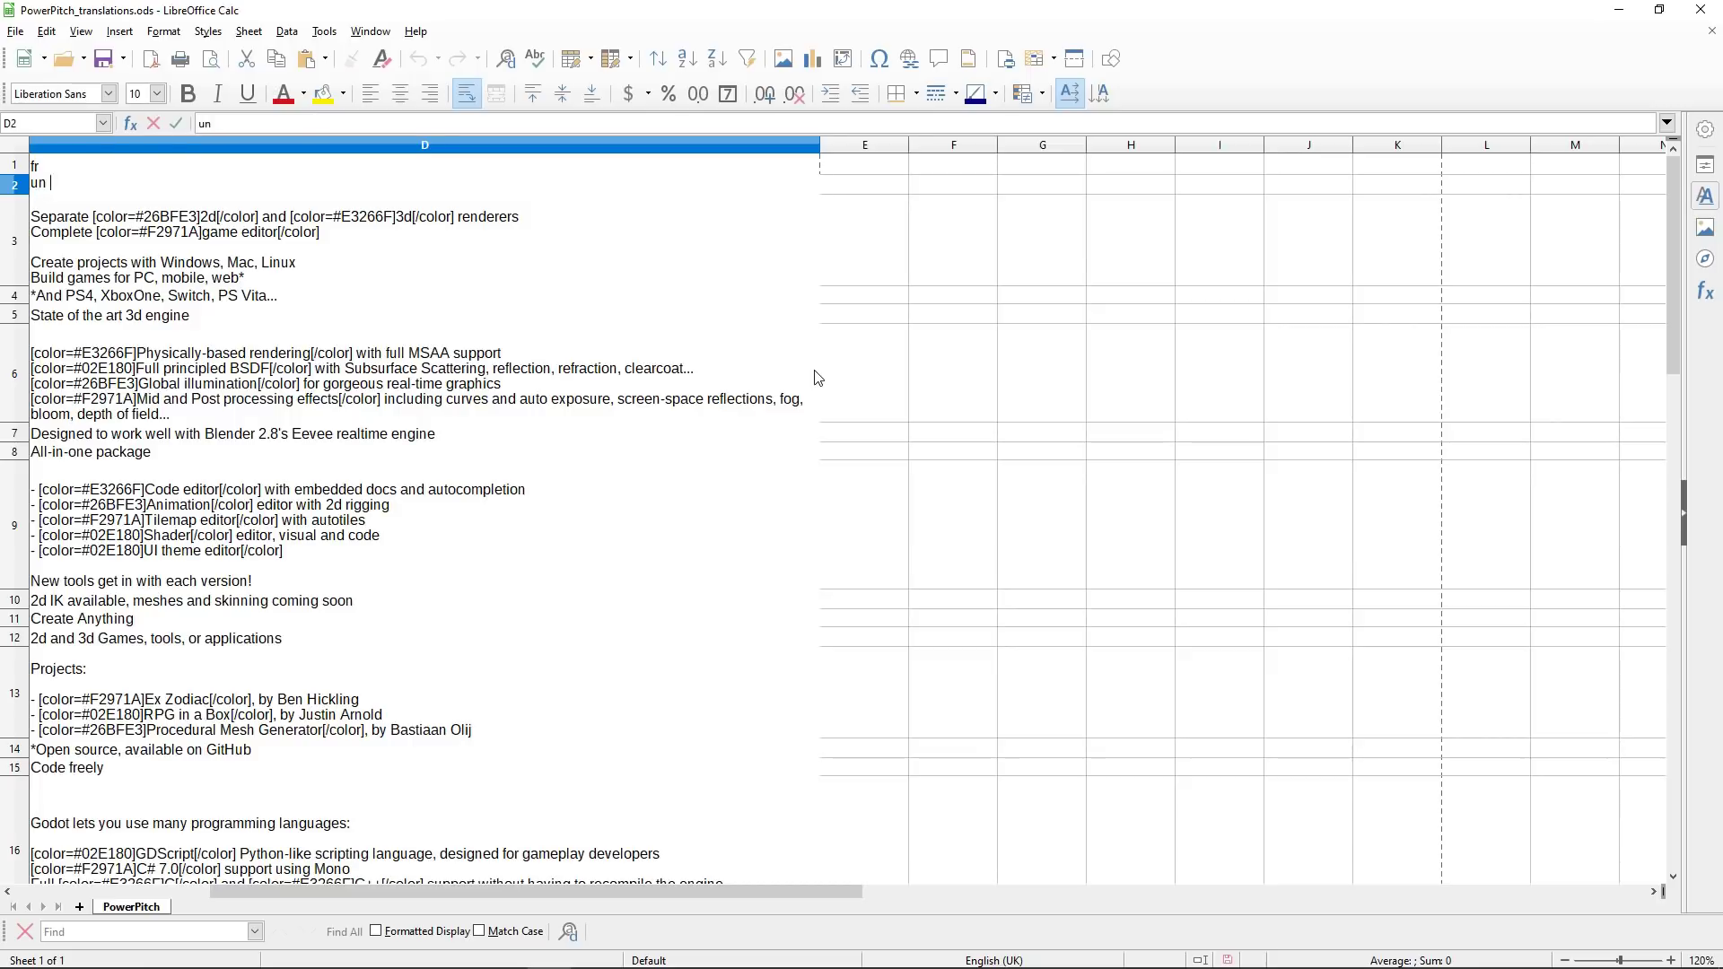
pyautogui.write('moteur Libre et Gratuit')
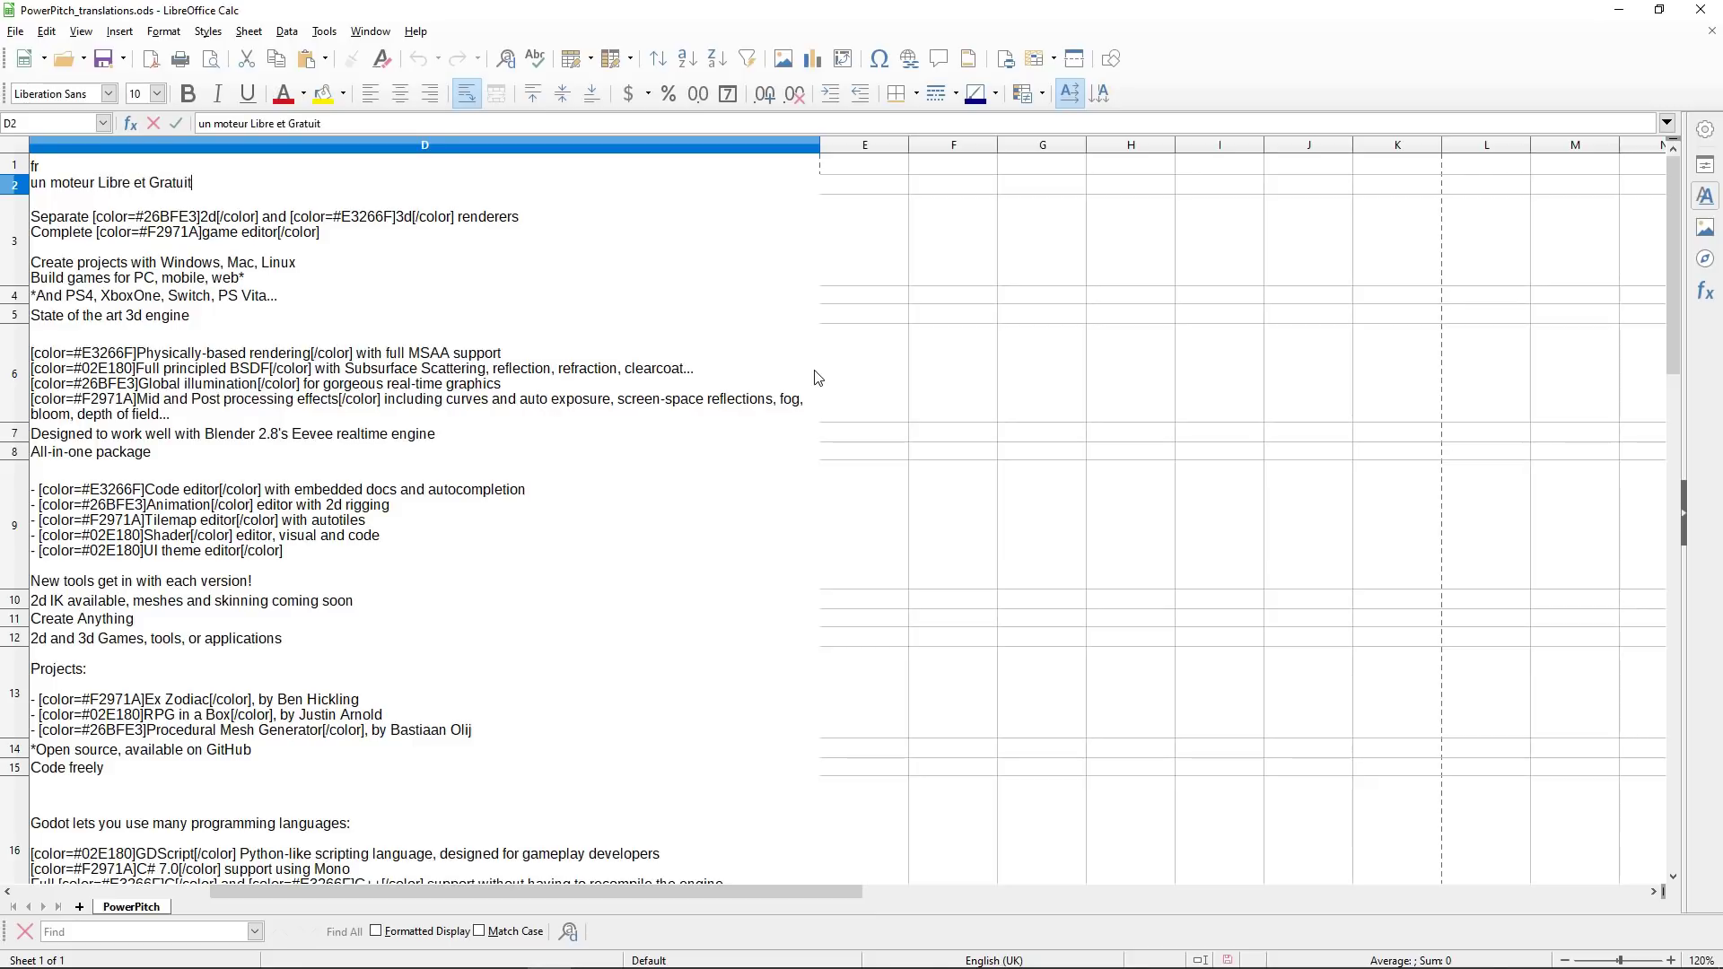
pyautogui.press('Return')
# Step: Insert "moderne et" after "moteur" in the French text of cell D2
pyautogui.press('Up')
pyautogui.press('F2')
pyautogui.press('Home')
pyautogui.hotkey('ctrl', 'Right')
pyautogui.write('moderne et')
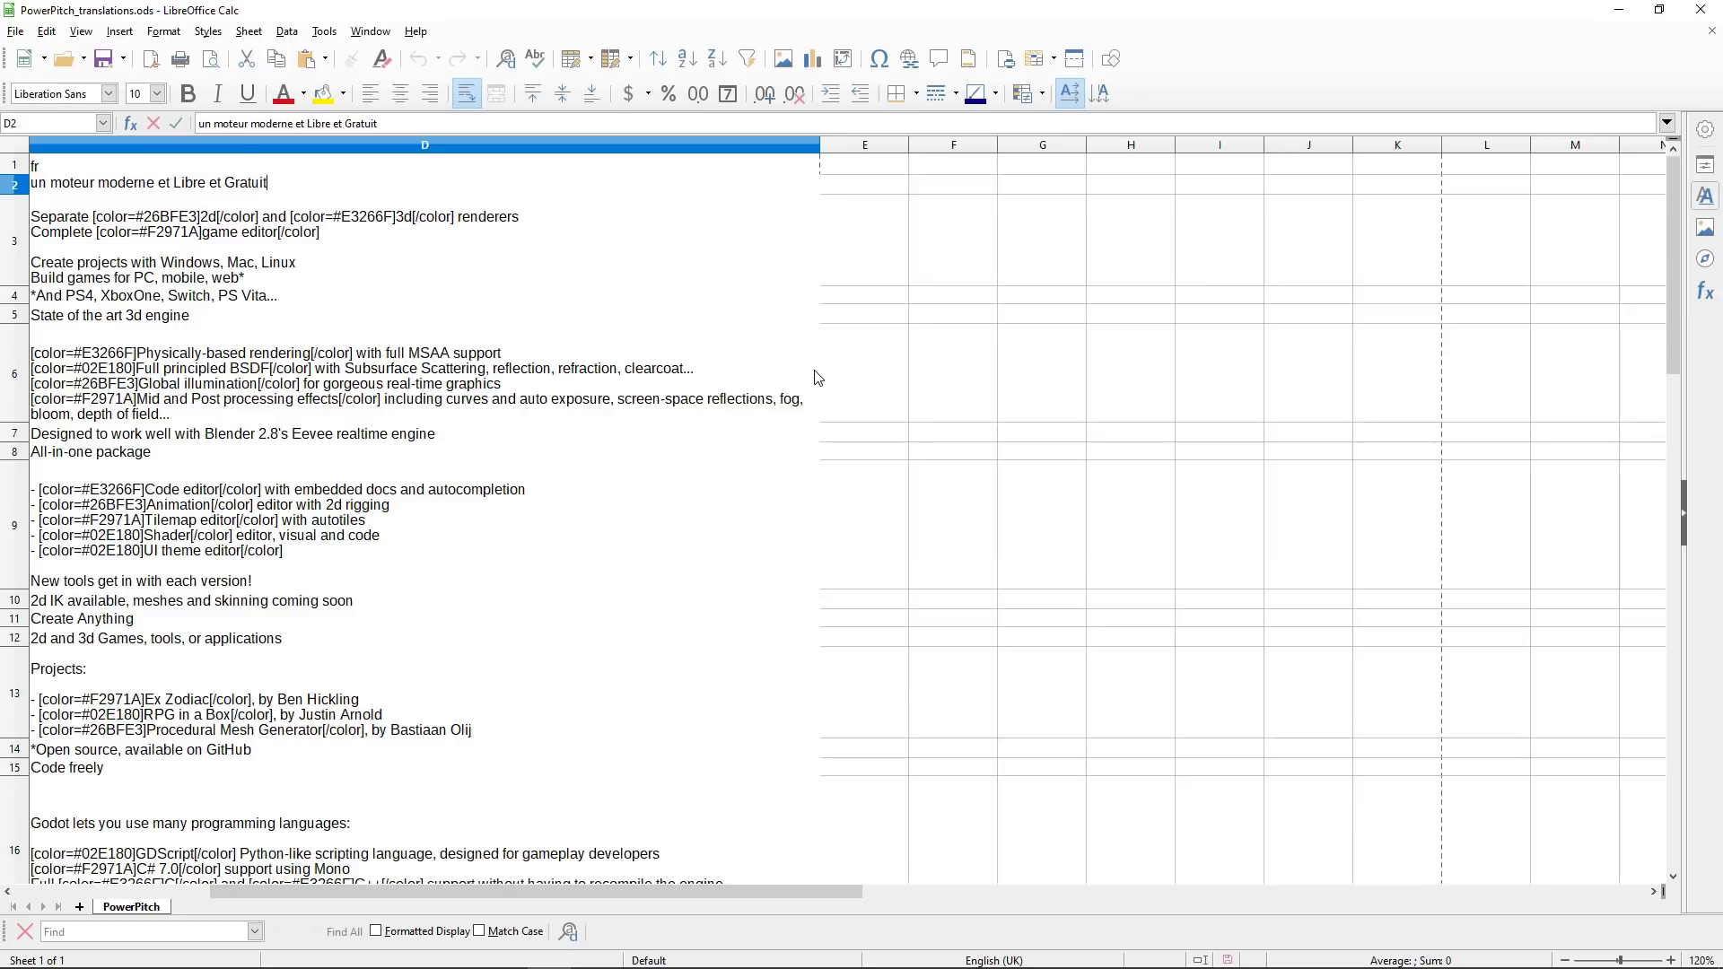
# Step: Remove "et Gratuit" from cell D2 and capitalise its first letter, giving "Un moteur moderne et Libre"
pyautogui.hotkey('shift', 'ctrl', 'Left')
pyautogui.hotkey('shift', 'ctrl', 'Left')
pyautogui.press('BackSpace')
pyautogui.press('BackSpace')
pyautogui.press('Home')
pyautogui.hotkey('shift', 'Right')
pyautogui.write('U')
pyautogui.press('Return')
pyautogui.press('Up')
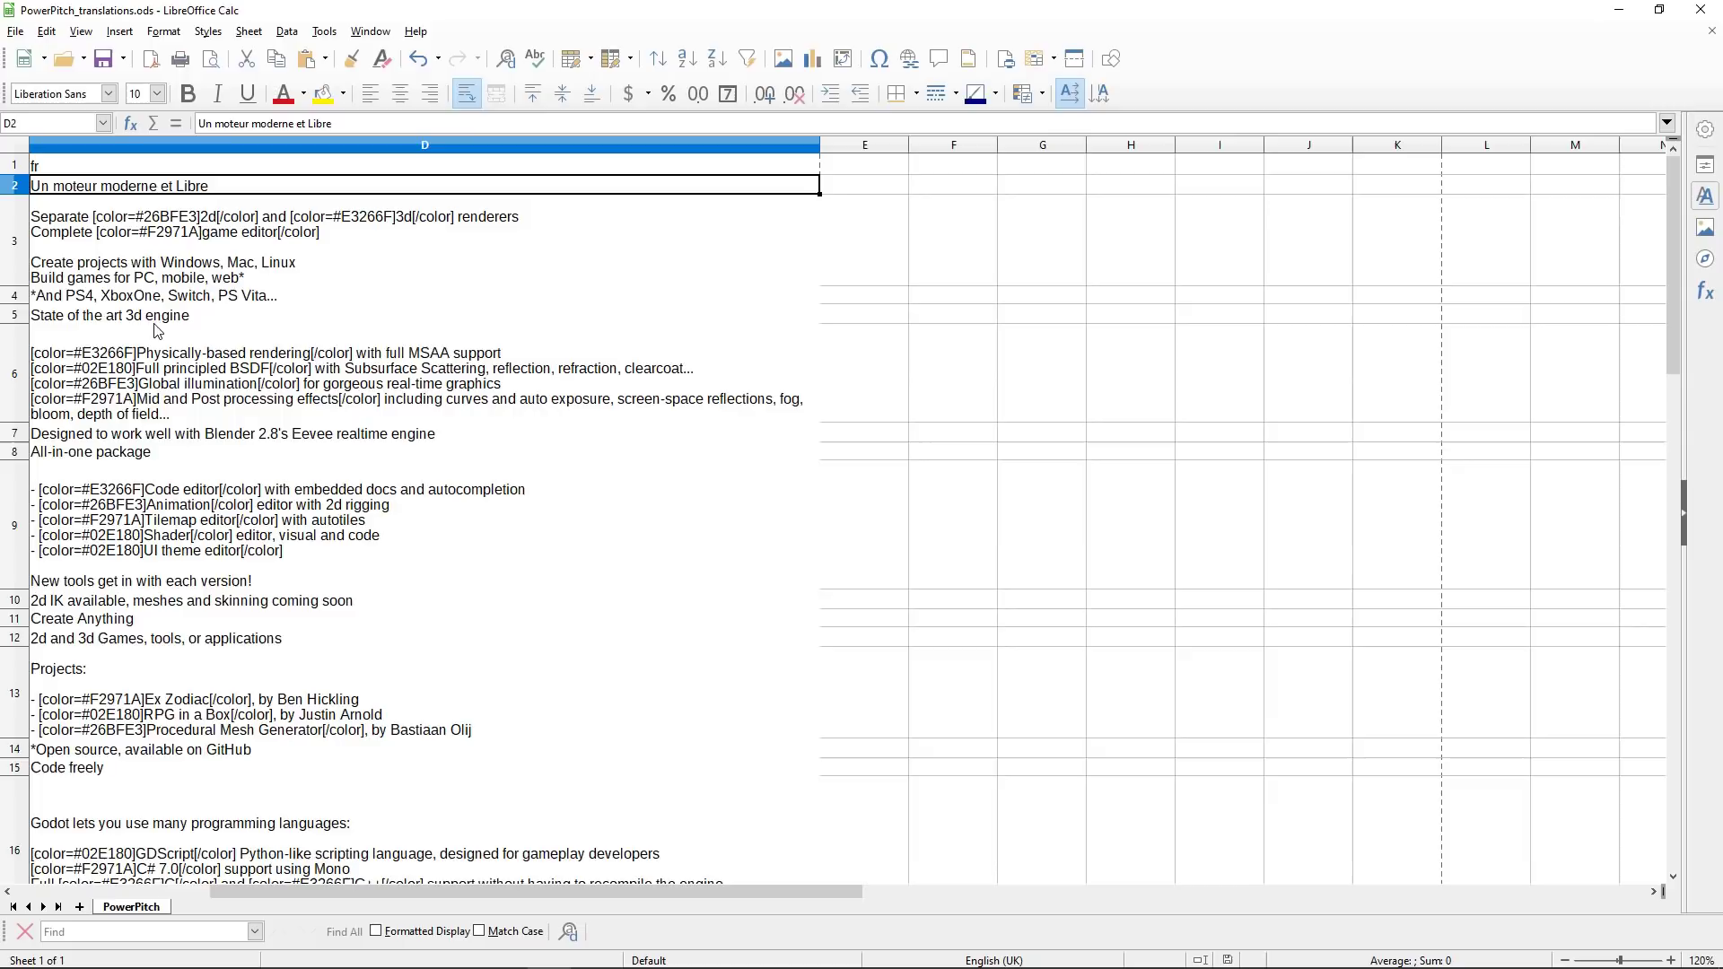
# Step: Save a copy of the sheet as Text CSV over PowerPitch.csv, with Unicode (UTF-8) encoding and comma field delimiter
pyautogui.click(14, 36)
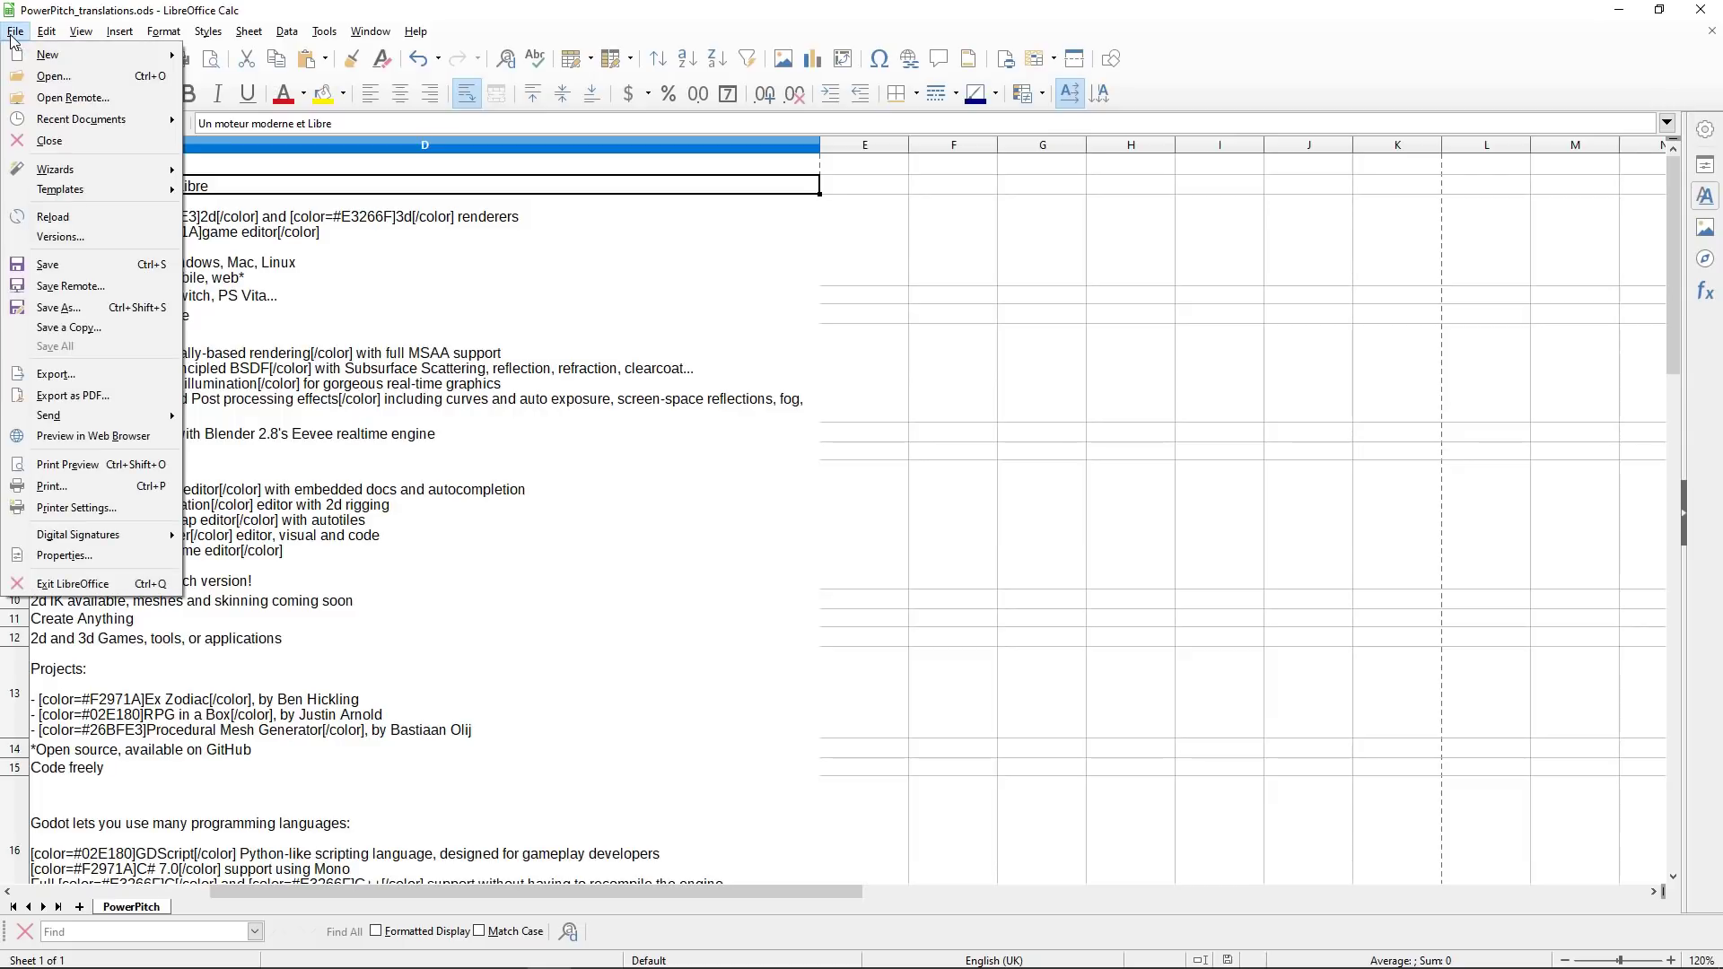
pyautogui.click(54, 328)
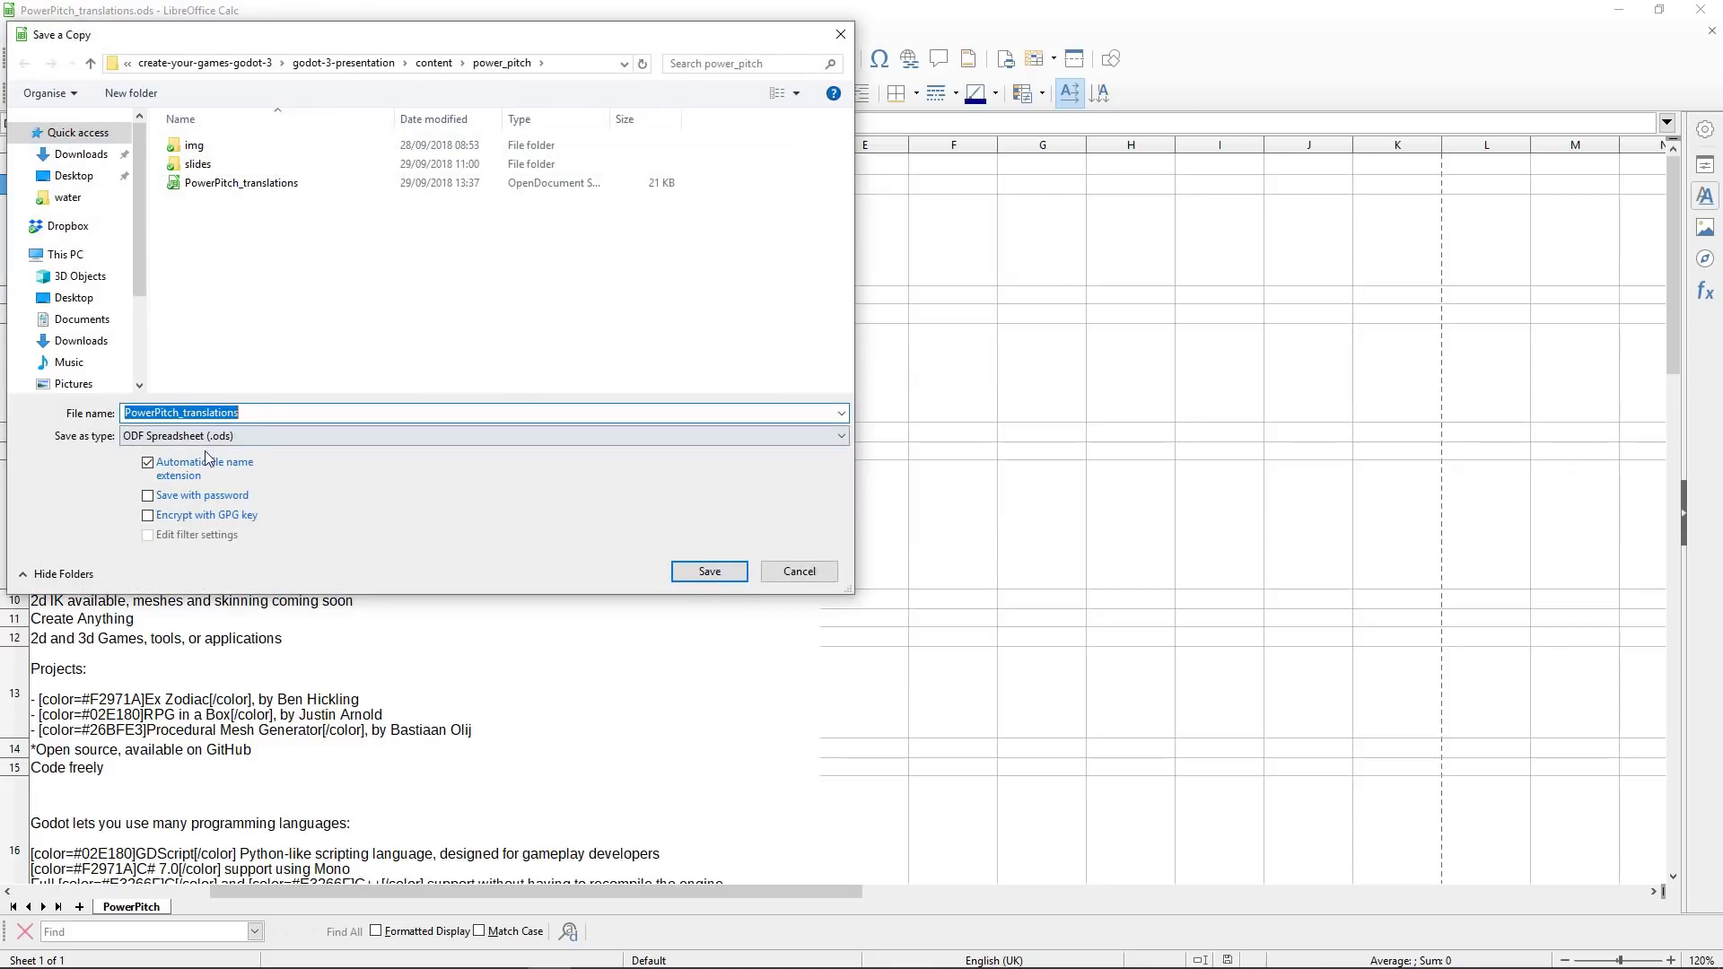
pyautogui.click(206, 436)
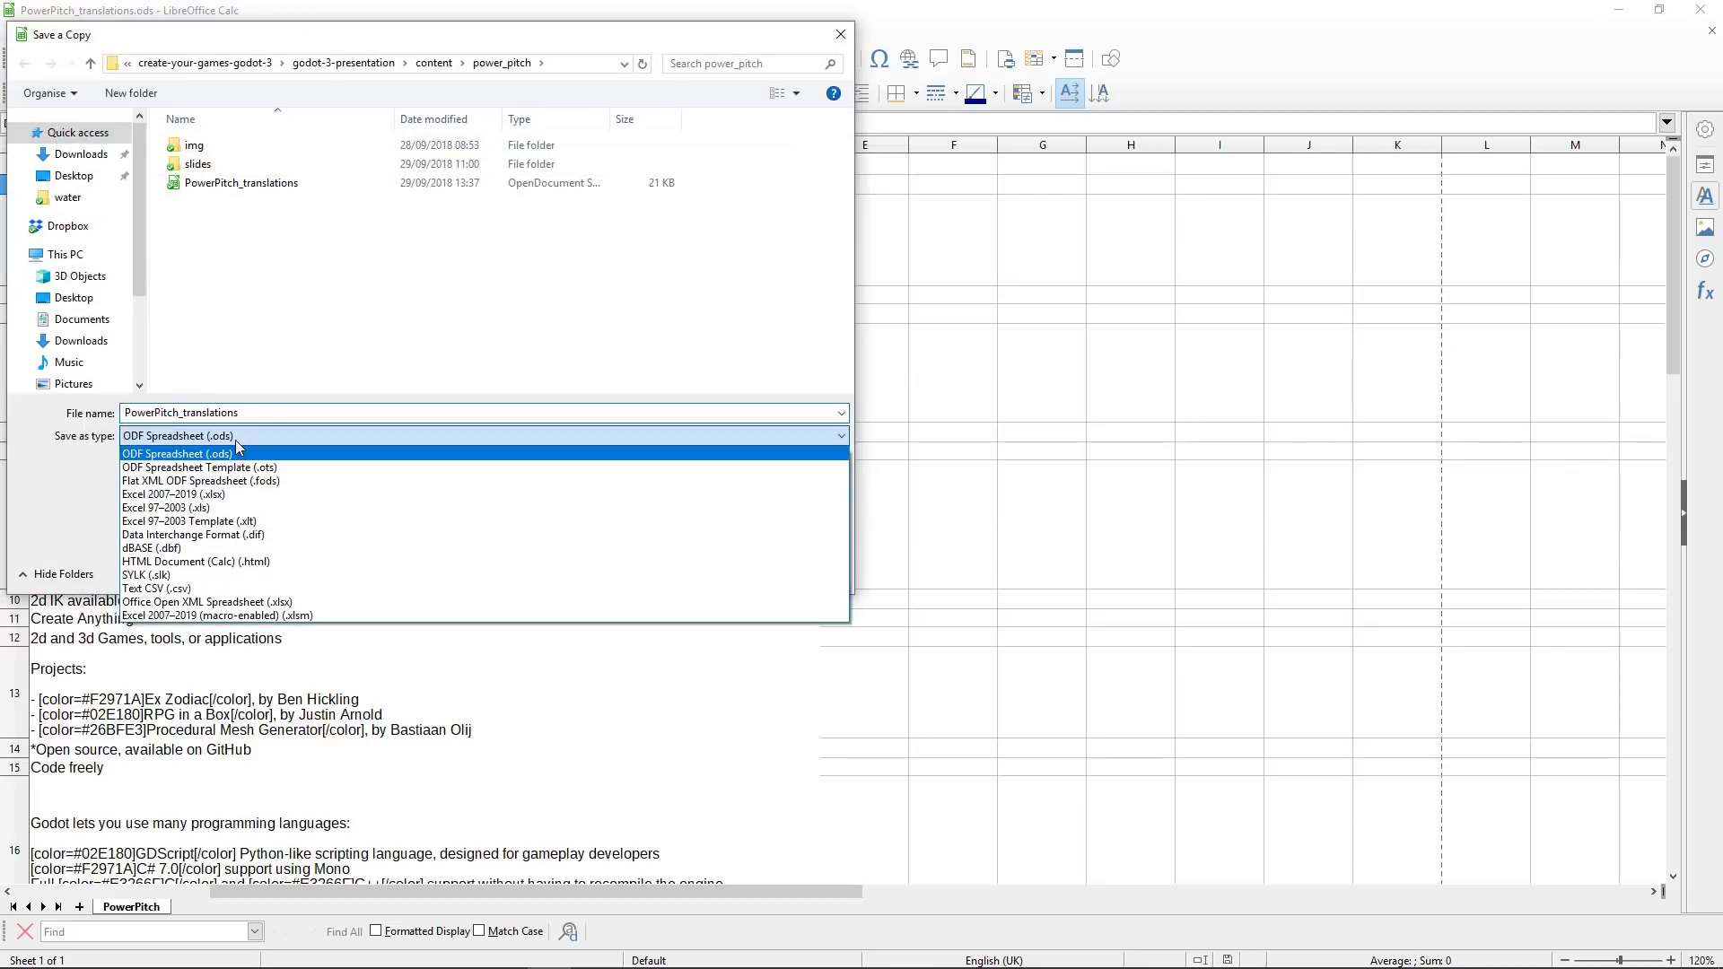
pyautogui.click(184, 588)
pyautogui.doubleClick(210, 184)
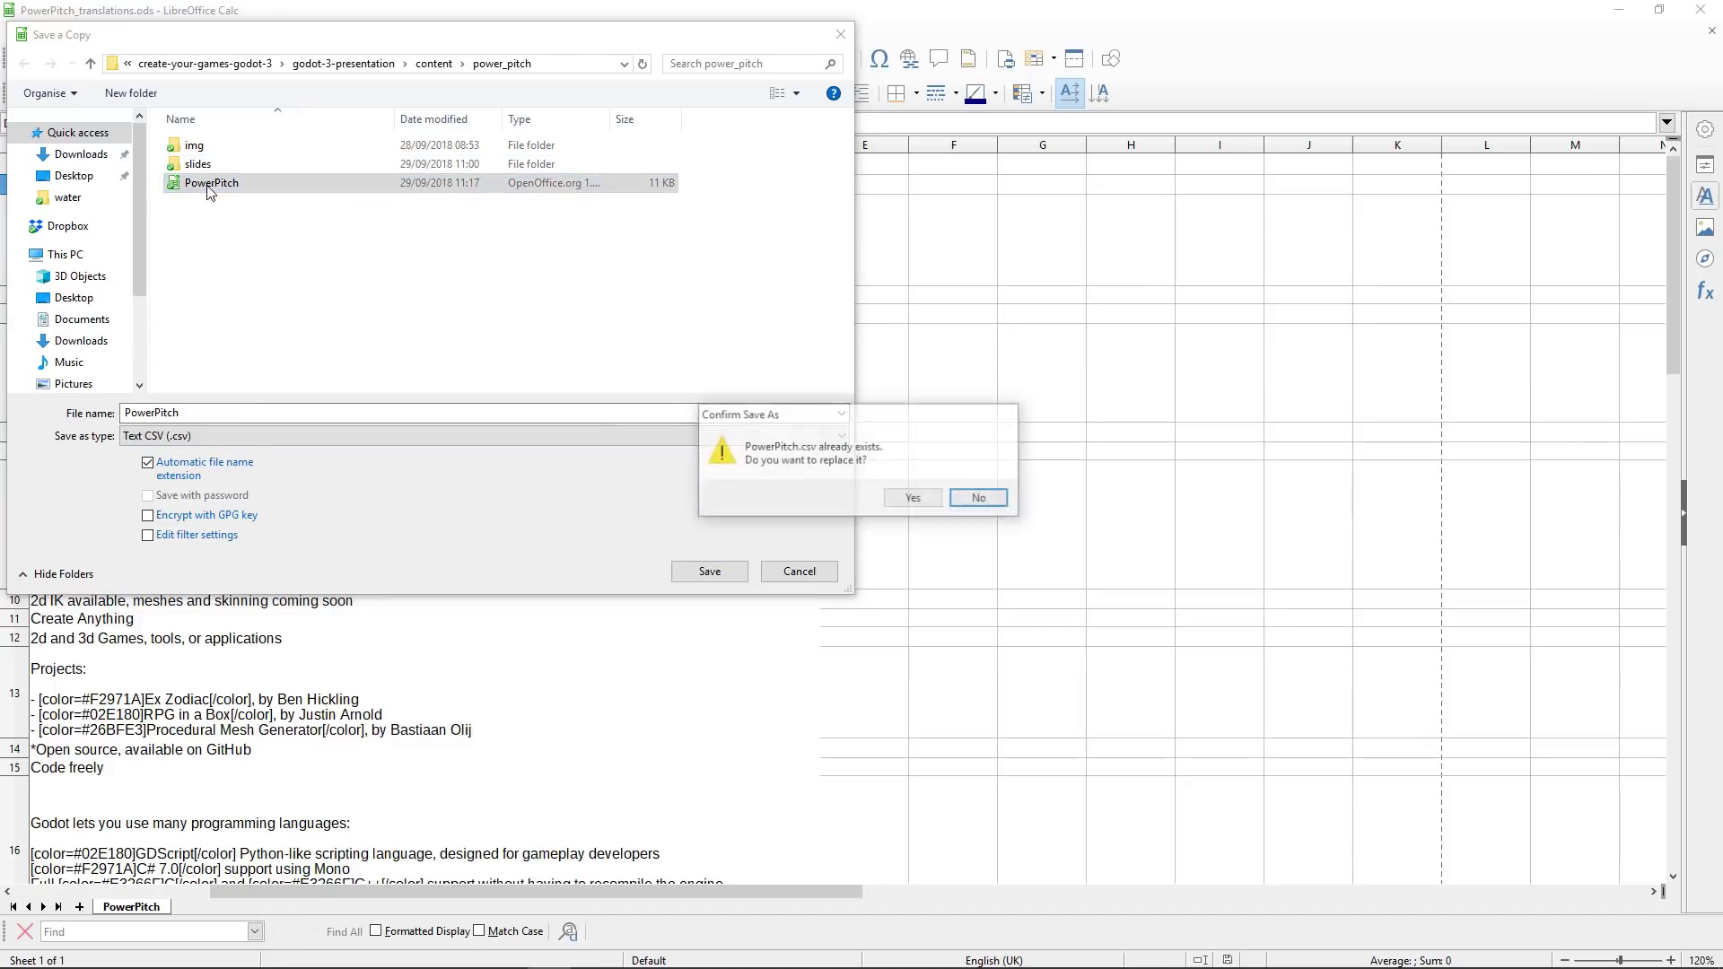
pyautogui.click(912, 498)
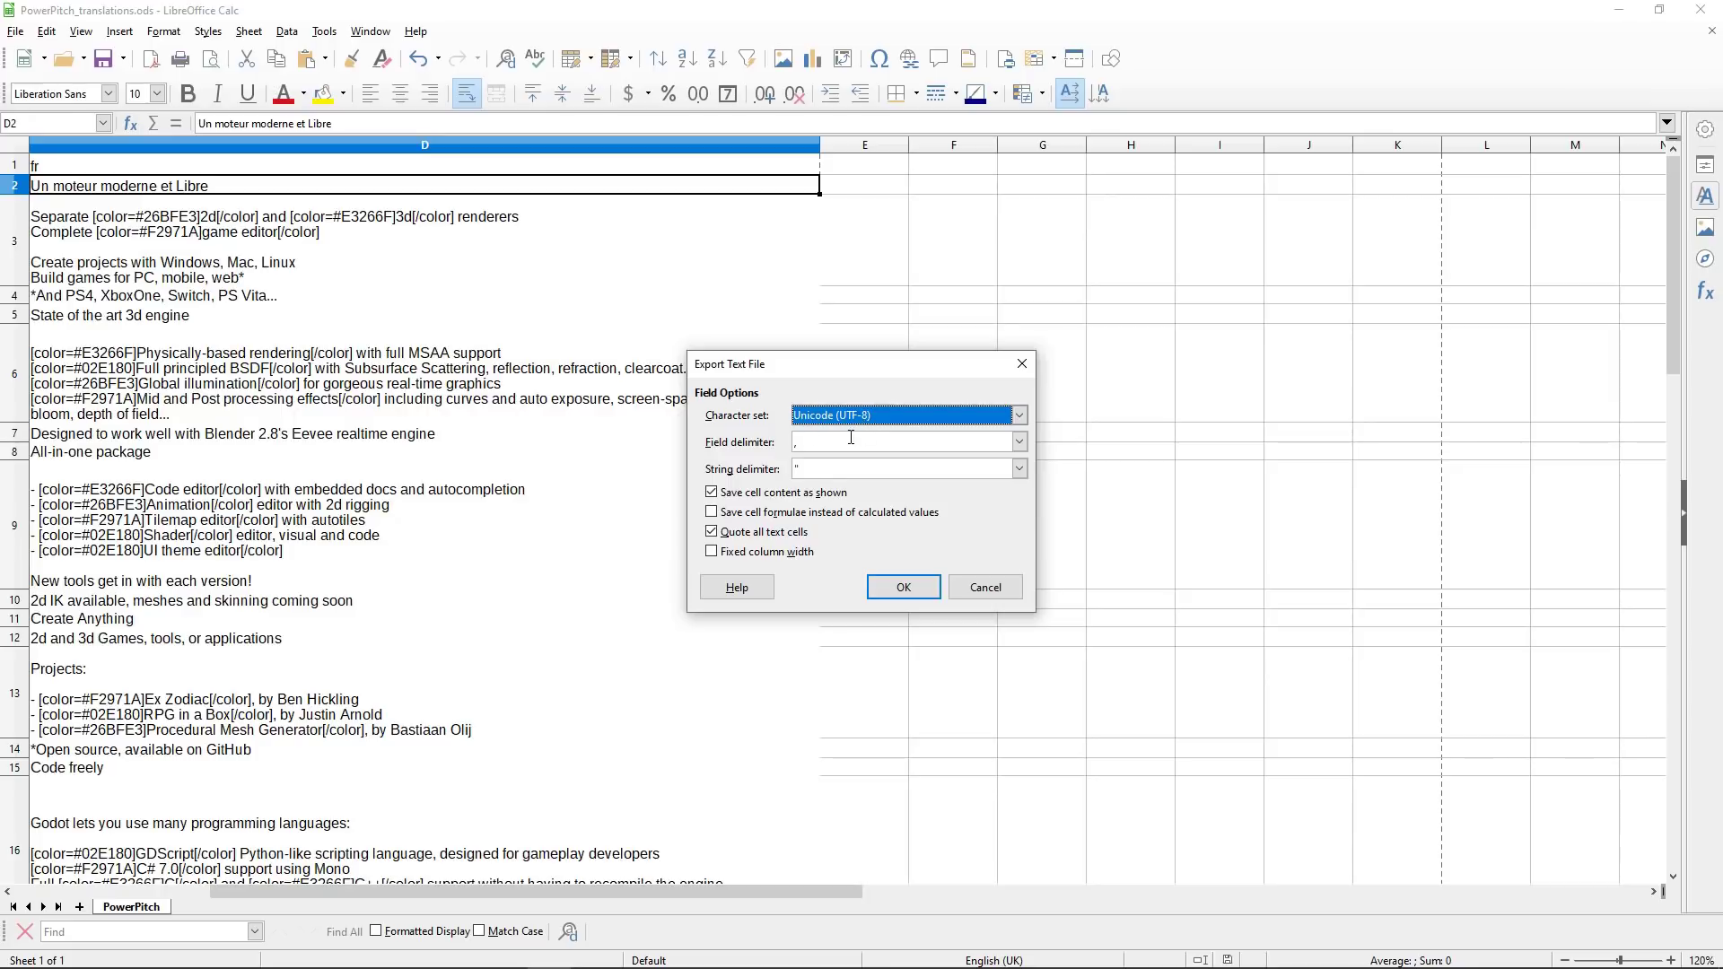
pyautogui.click(883, 592)
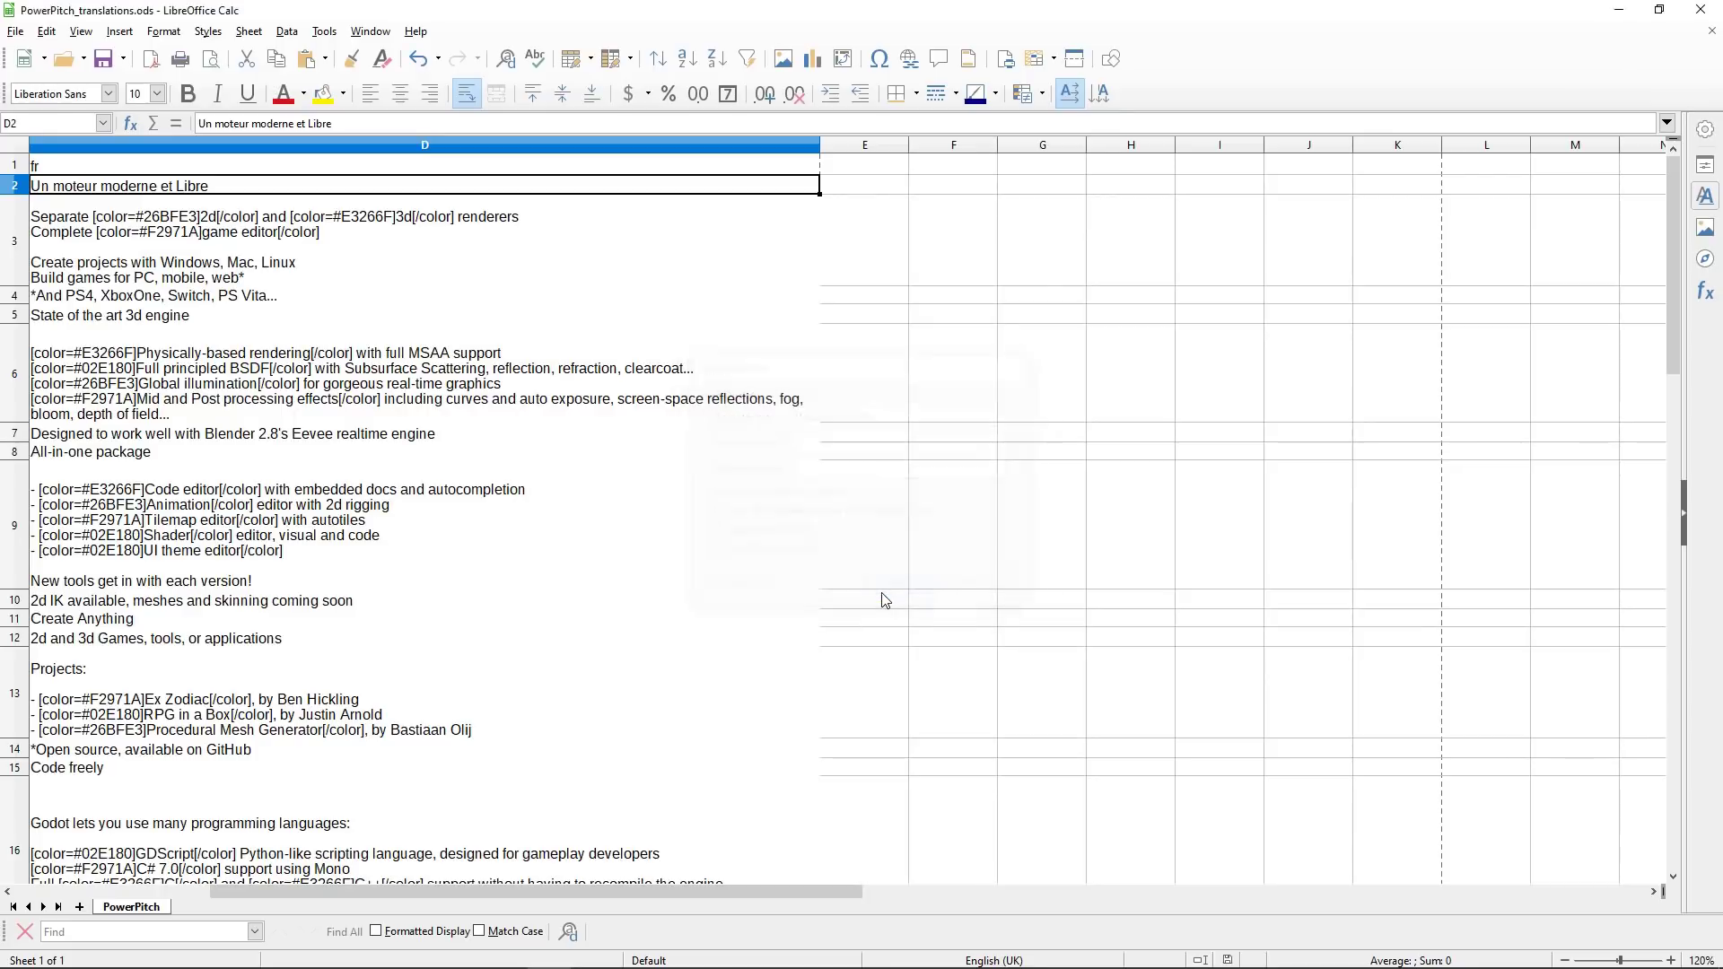
# Step: Switch to Godot, close the project settings and select PowerPitch.fr.translation in the power_pitch folder
pyautogui.hotkey('alt', 'Tab')
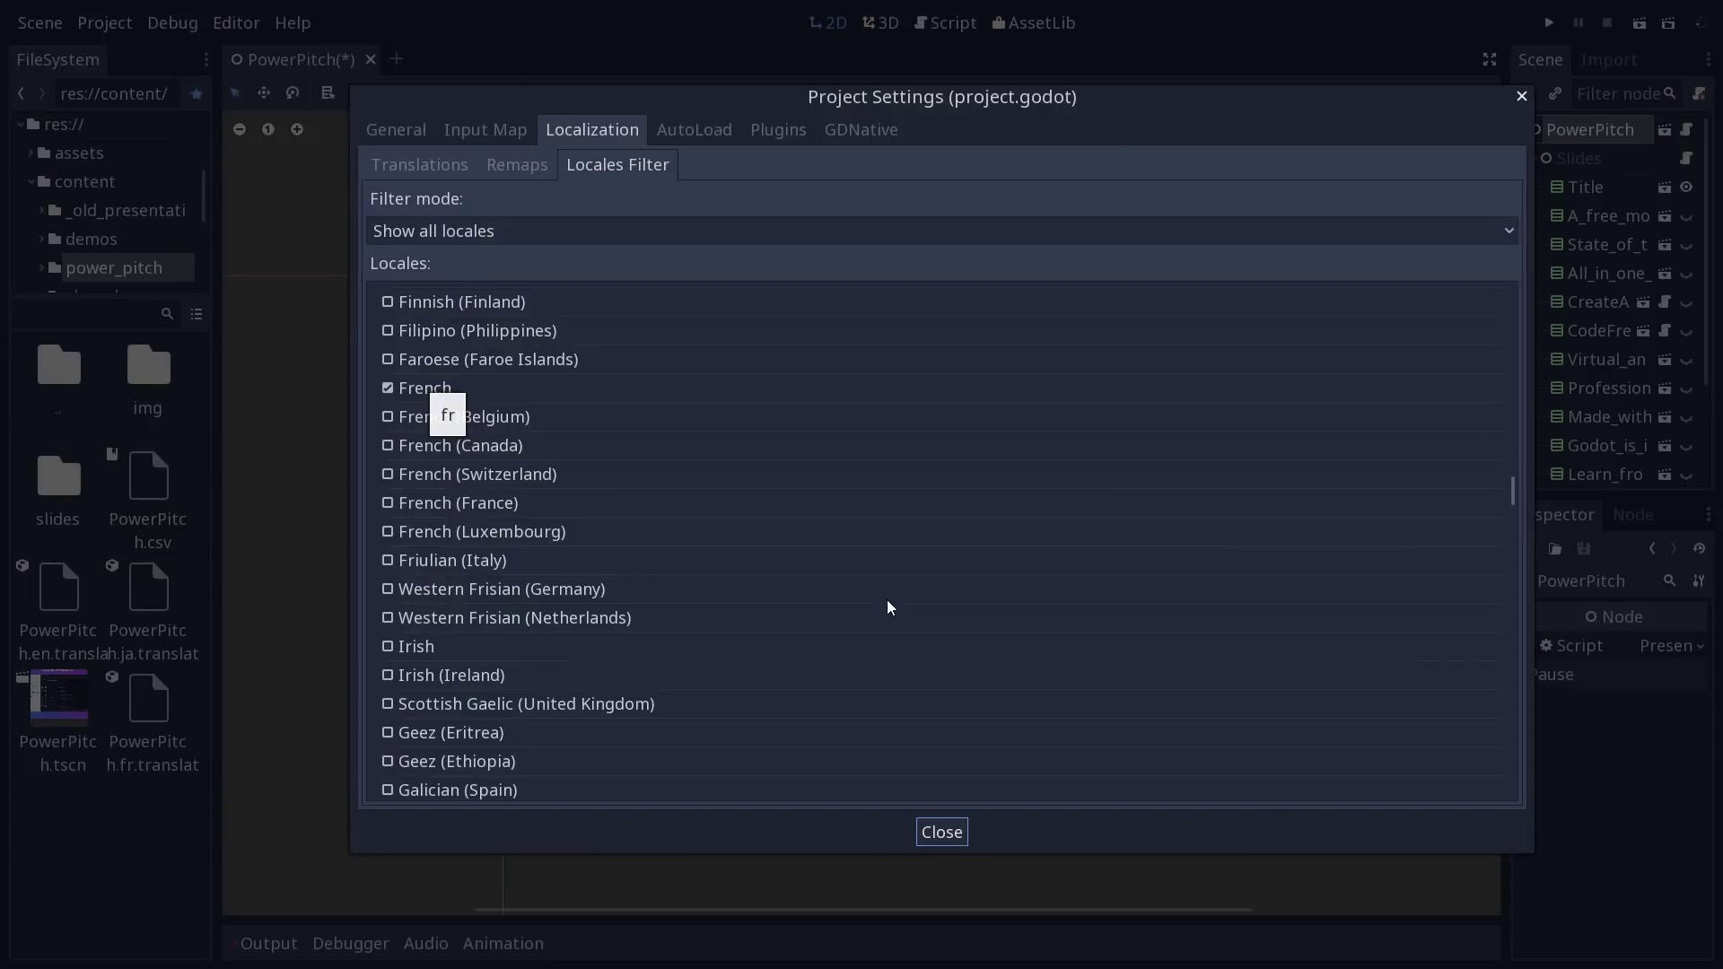
pyautogui.press('Escape')
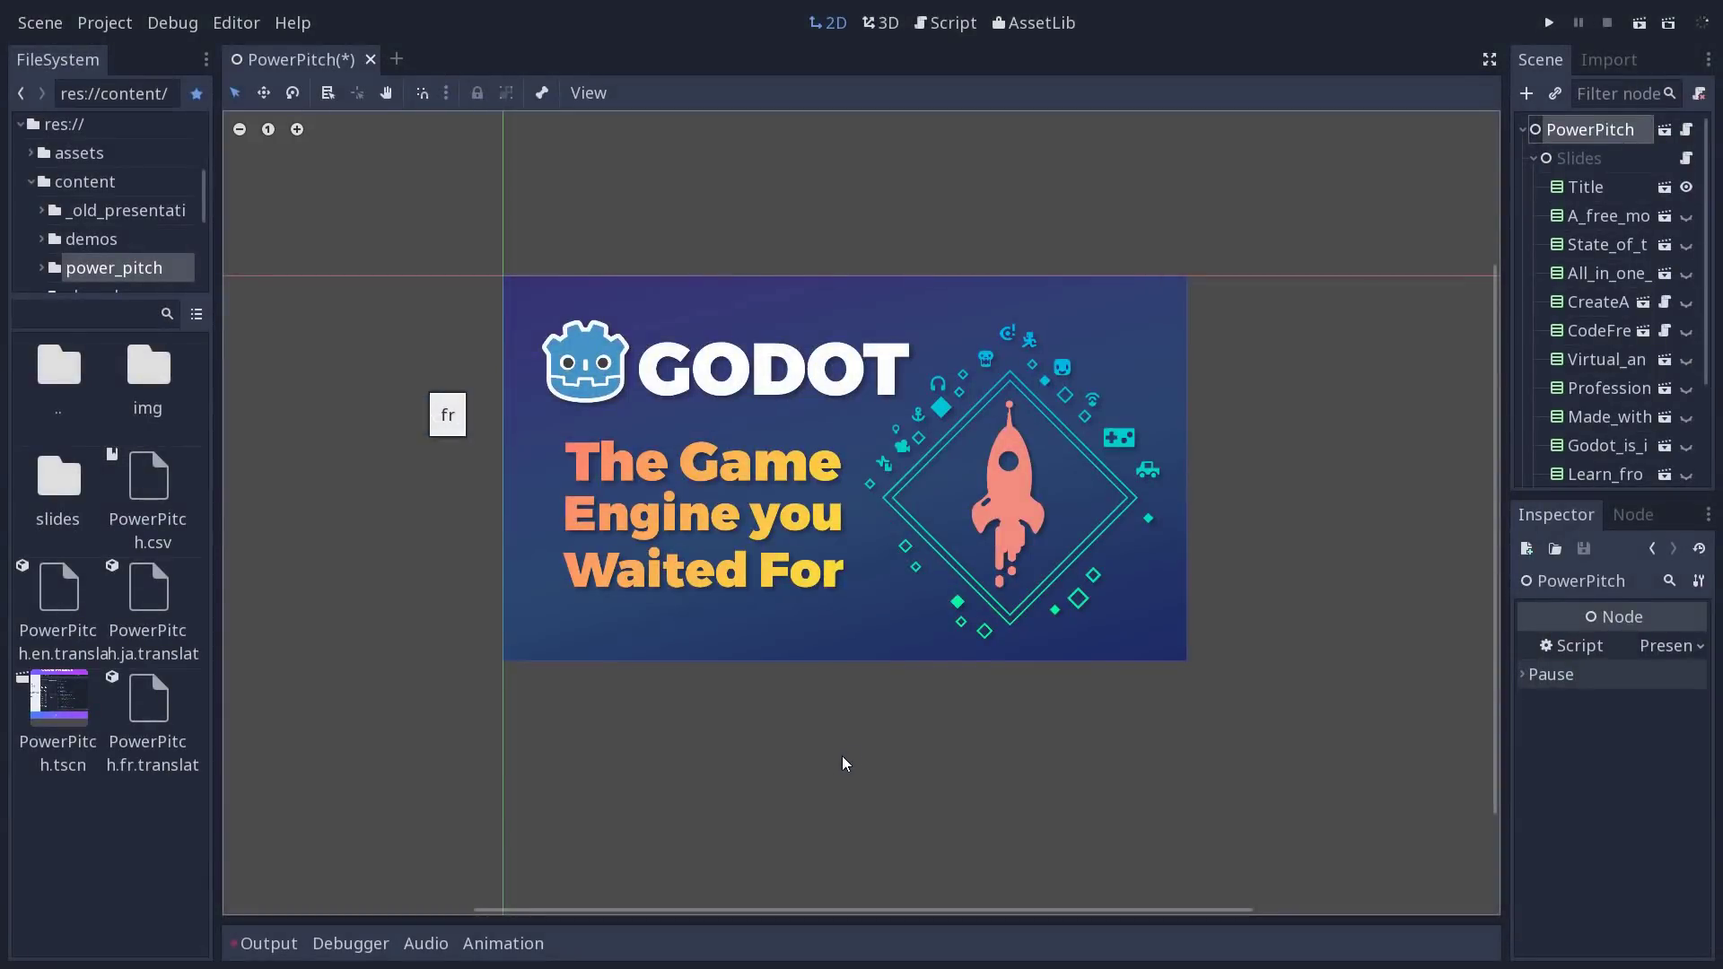
pyautogui.click(154, 773)
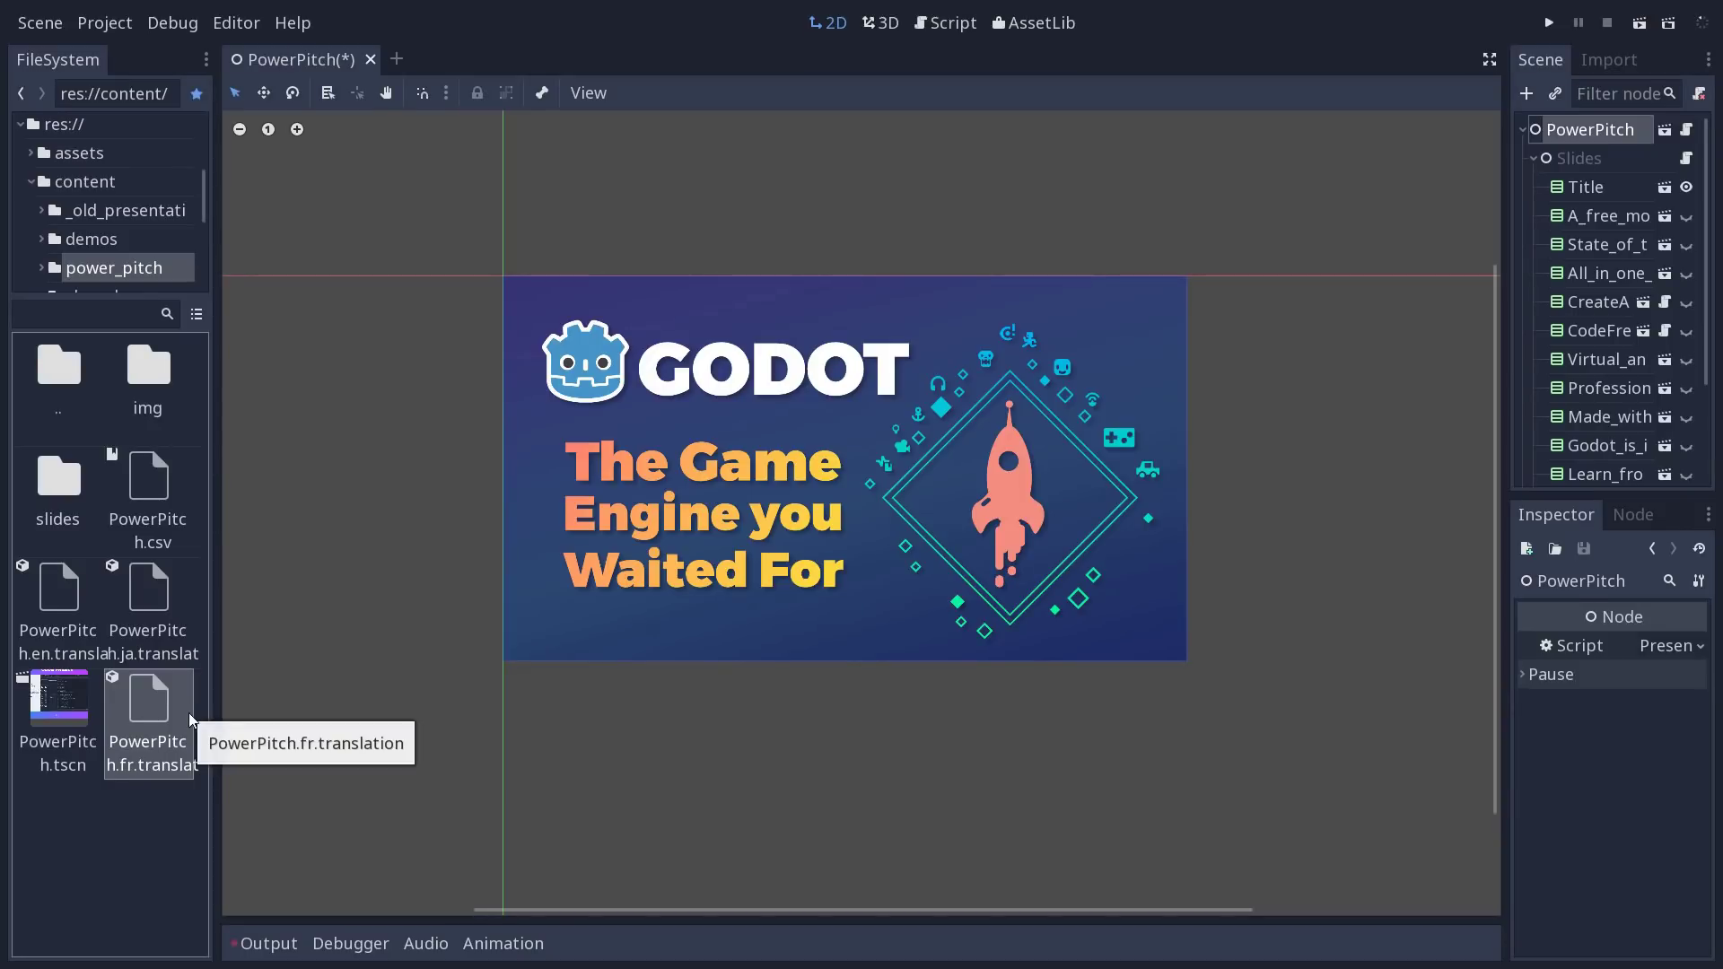
# Step: Add content/power_pitch/PowerPitch.fr.translation to the translations in the project's localization settings
pyautogui.click(105, 23)
pyautogui.click(134, 51)
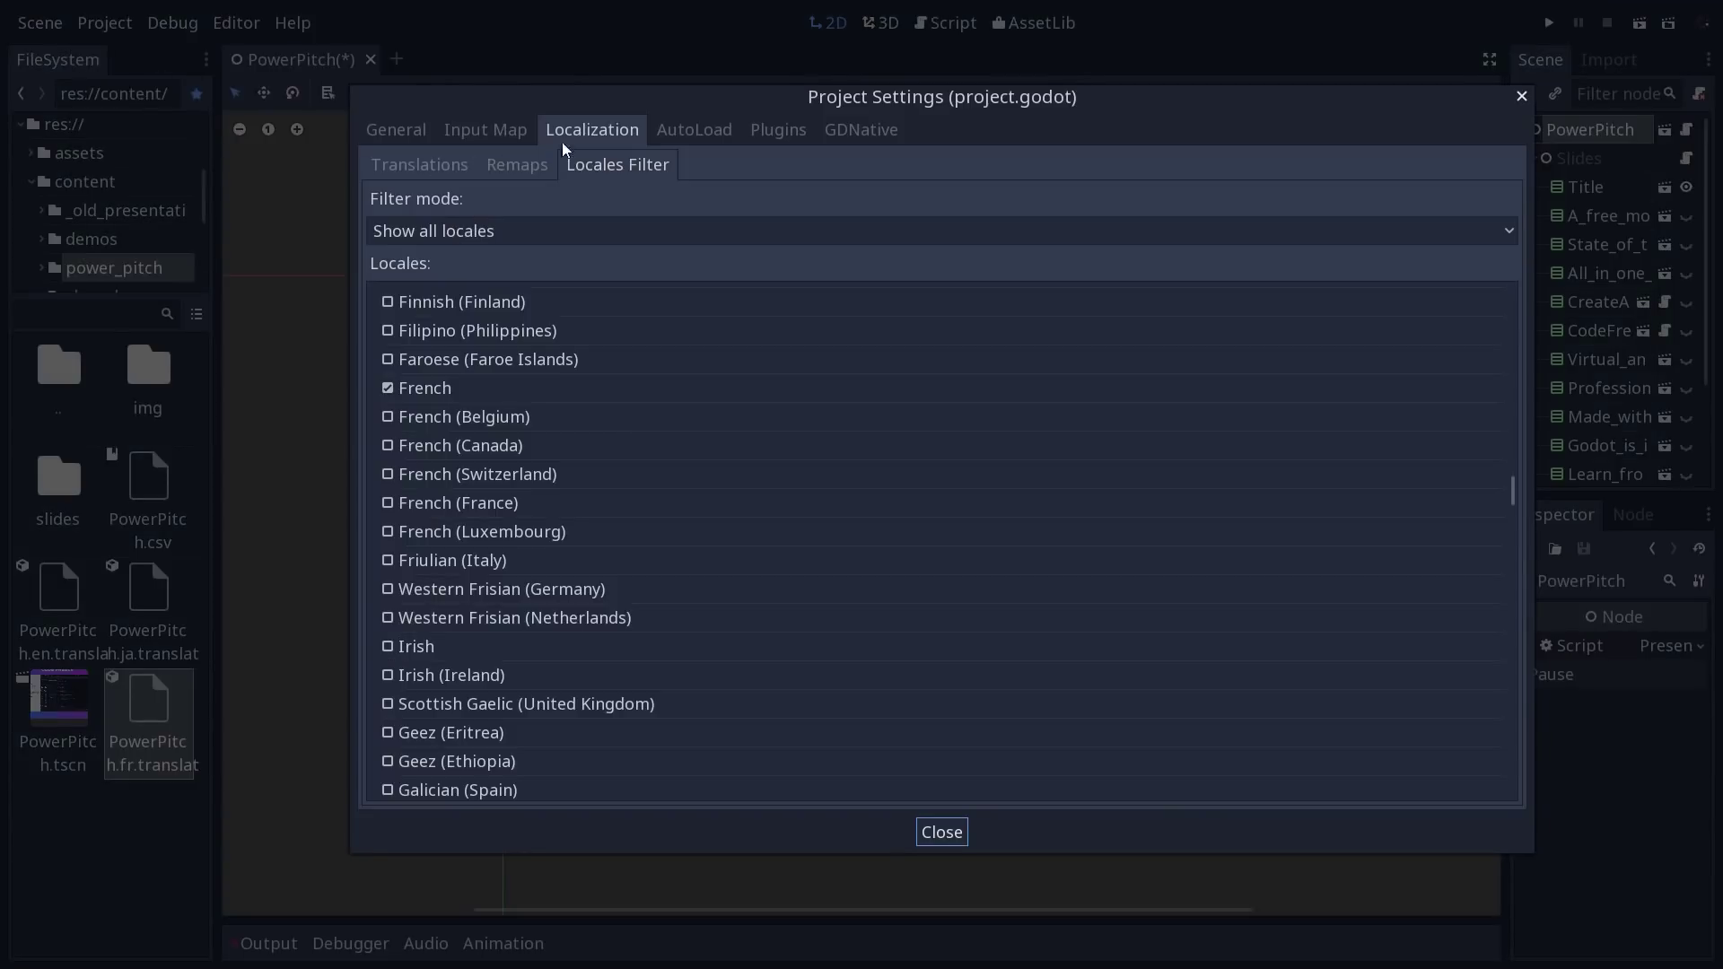
pyautogui.click(420, 170)
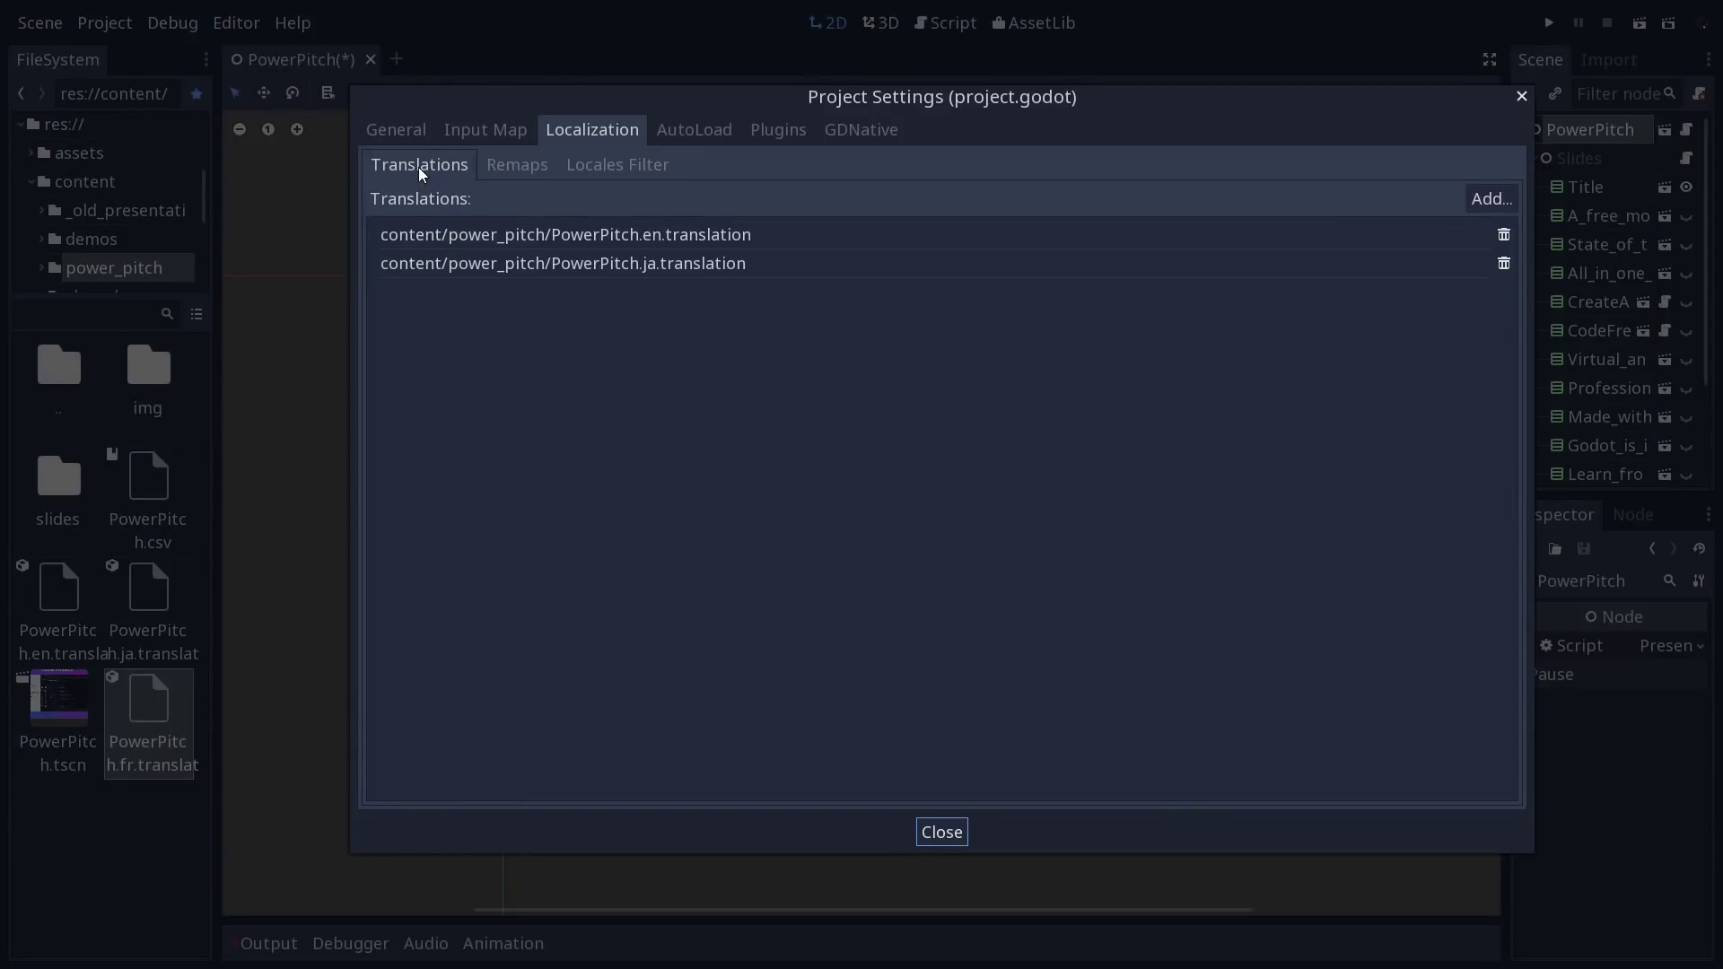
pyautogui.click(1491, 198)
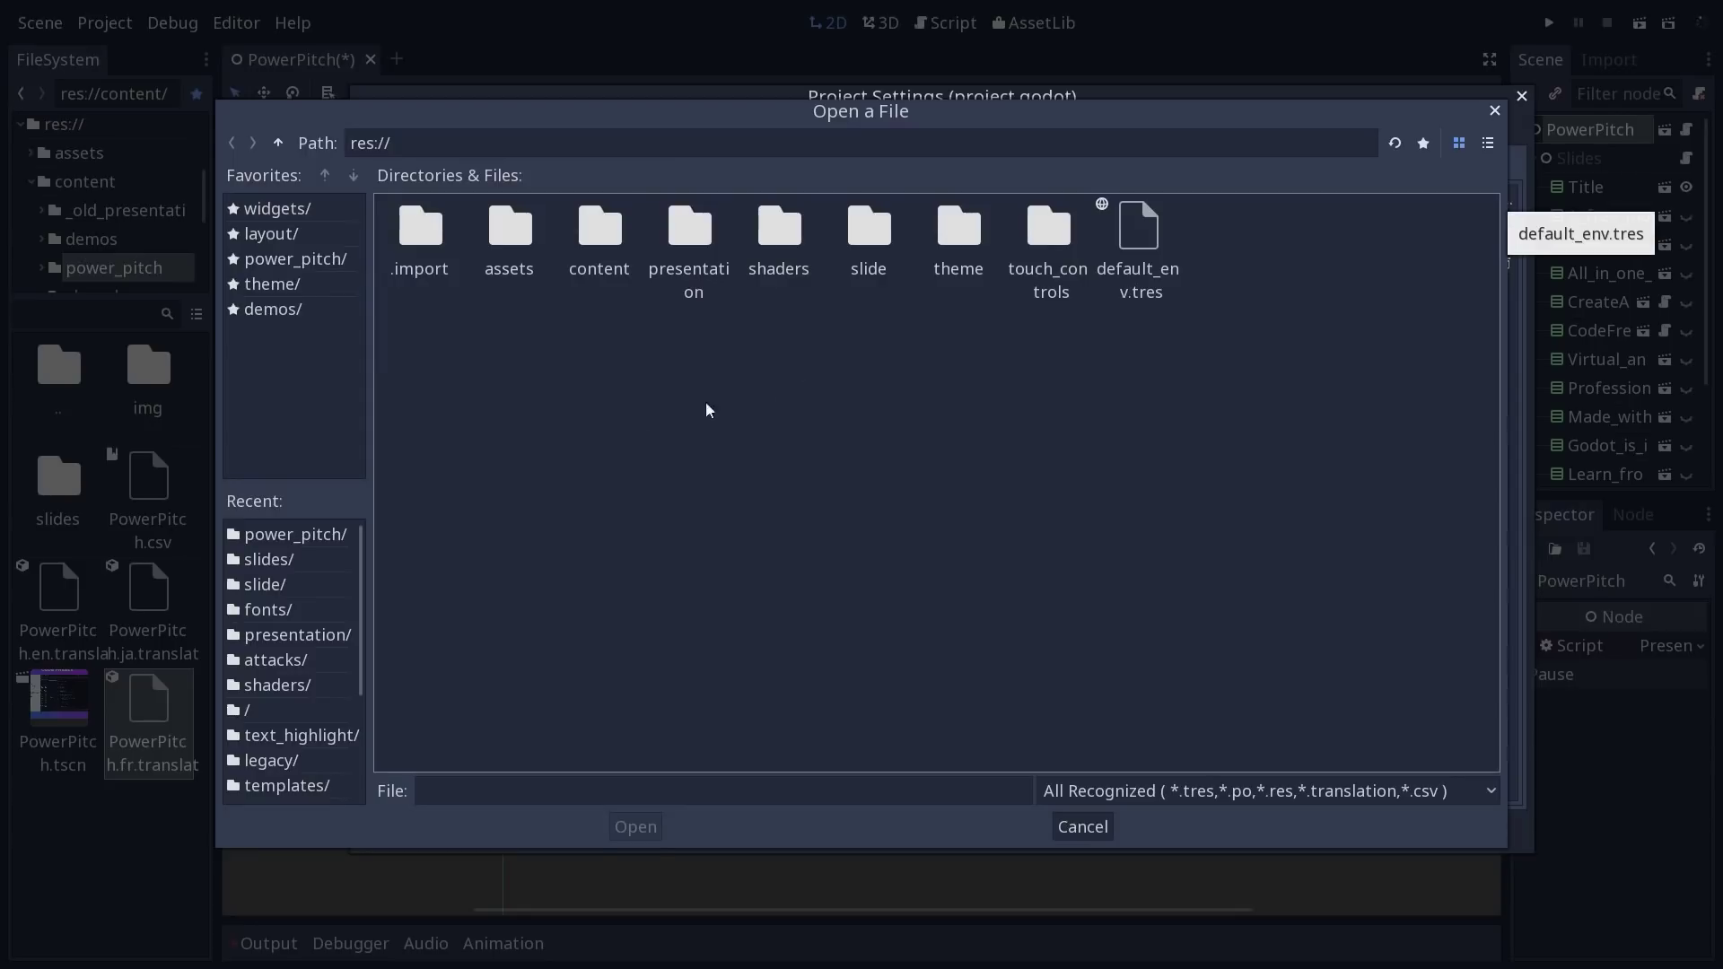
pyautogui.doubleClick(603, 235)
pyautogui.doubleClick(496, 247)
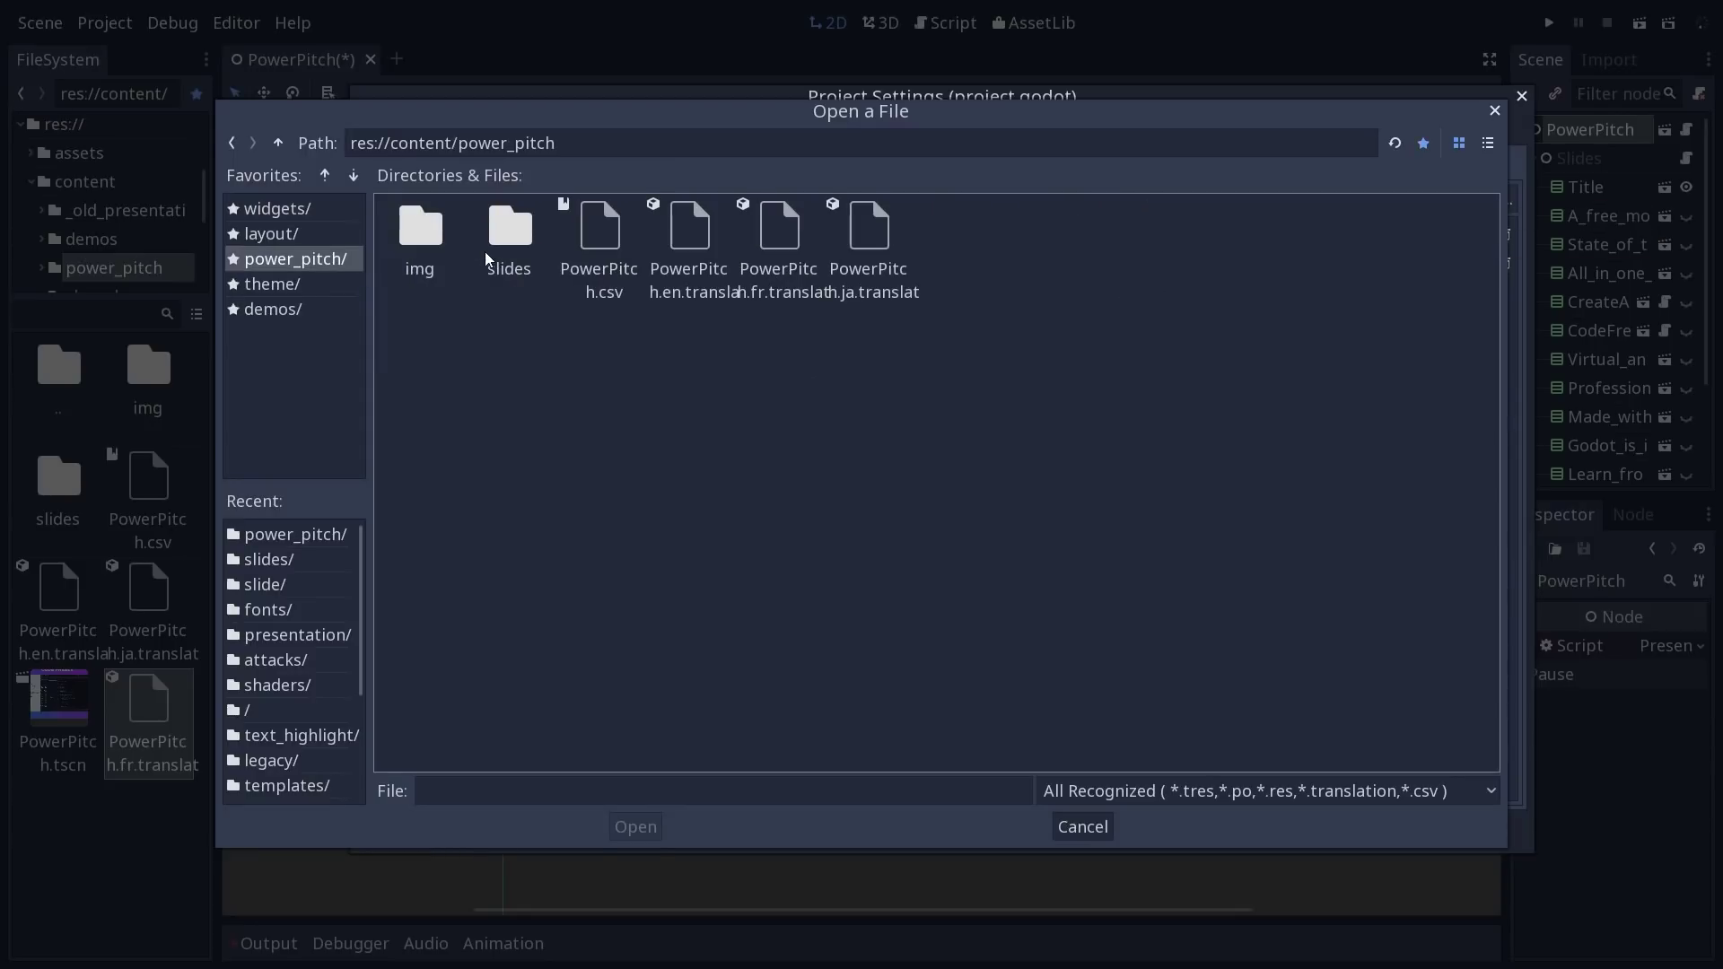
pyautogui.click(780, 240)
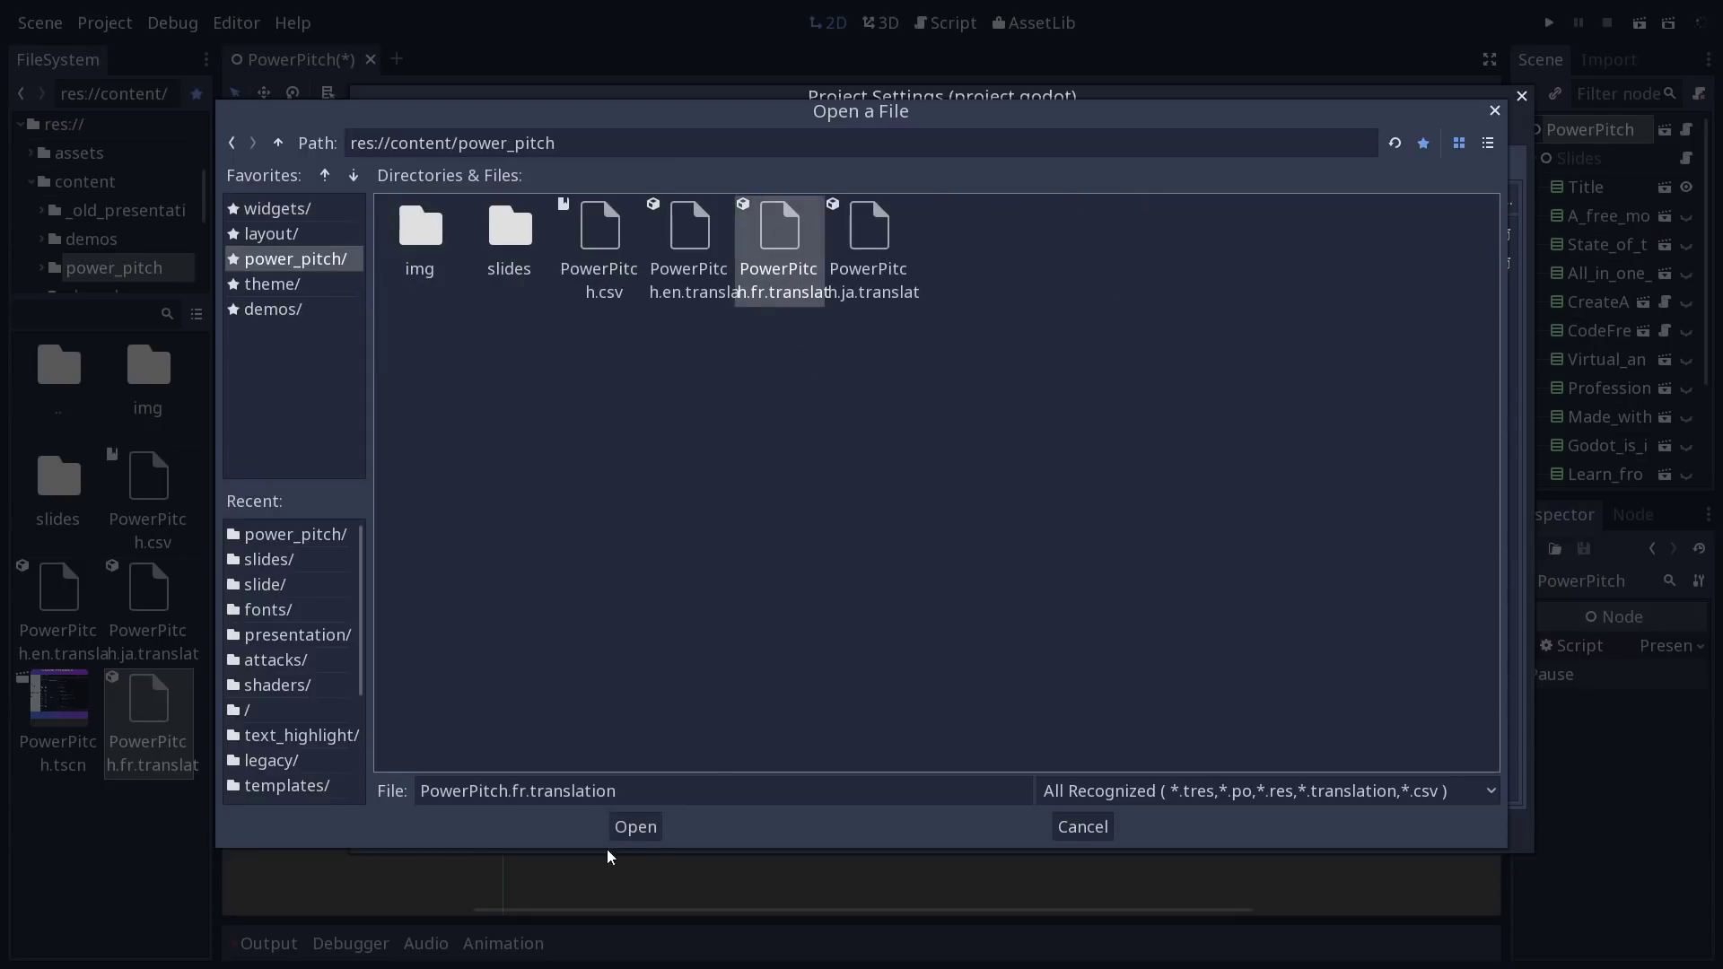
pyautogui.click(635, 826)
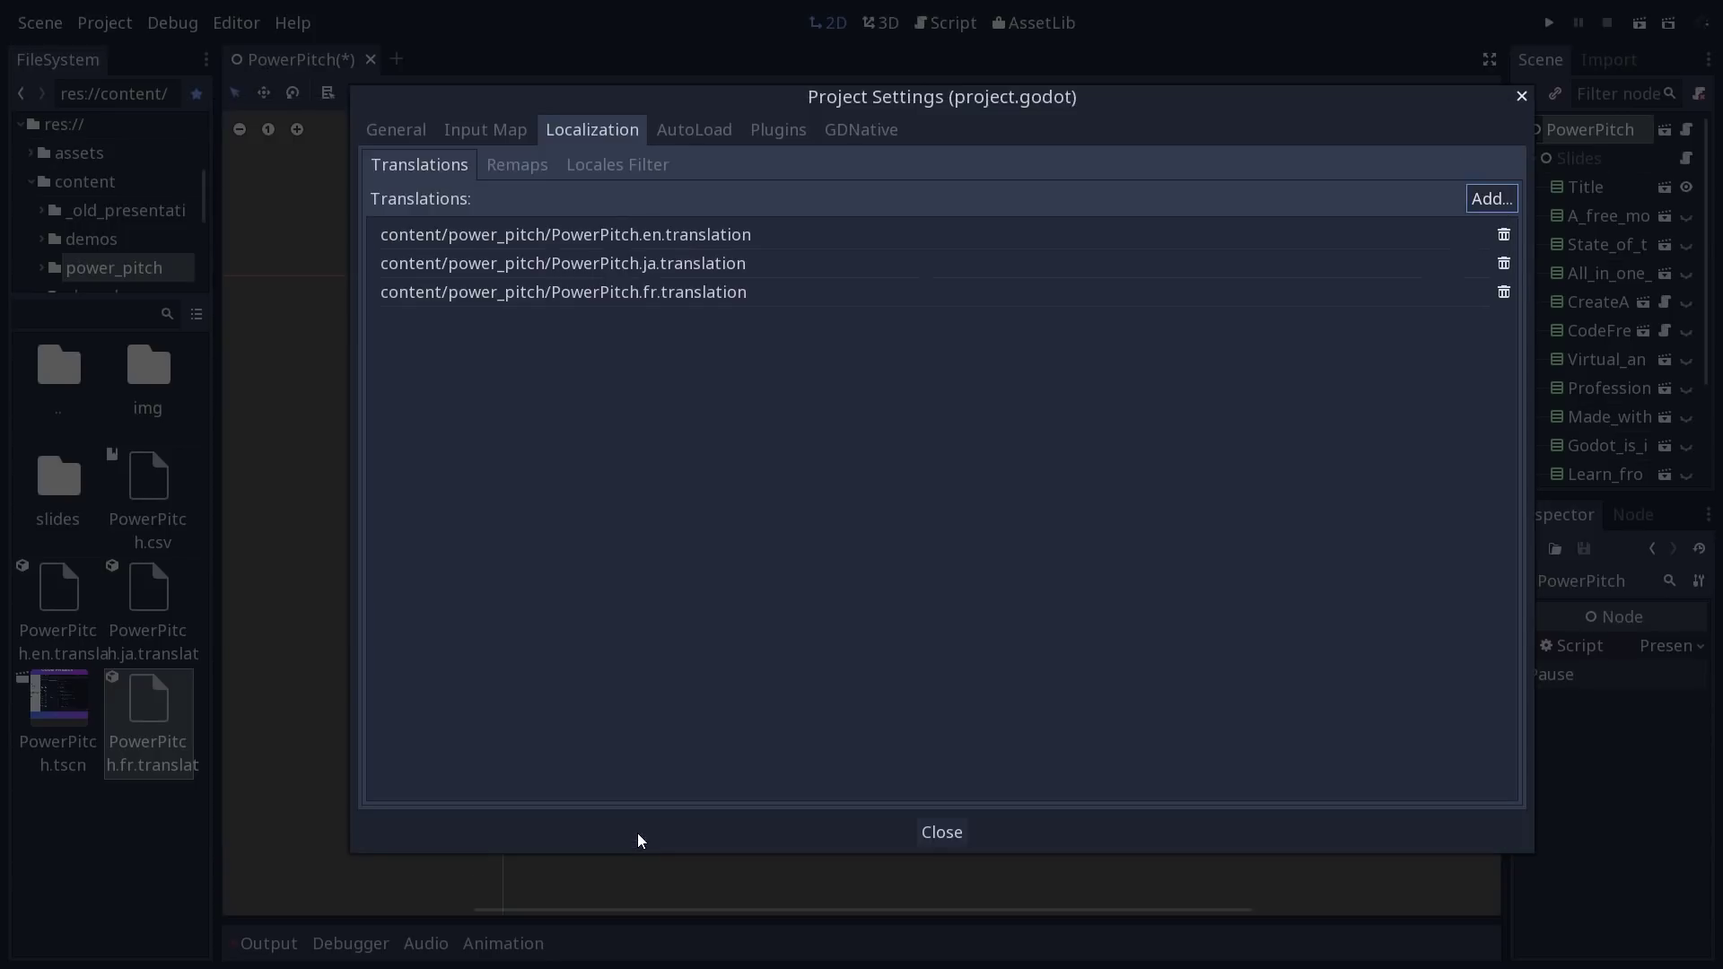
pyautogui.click(951, 833)
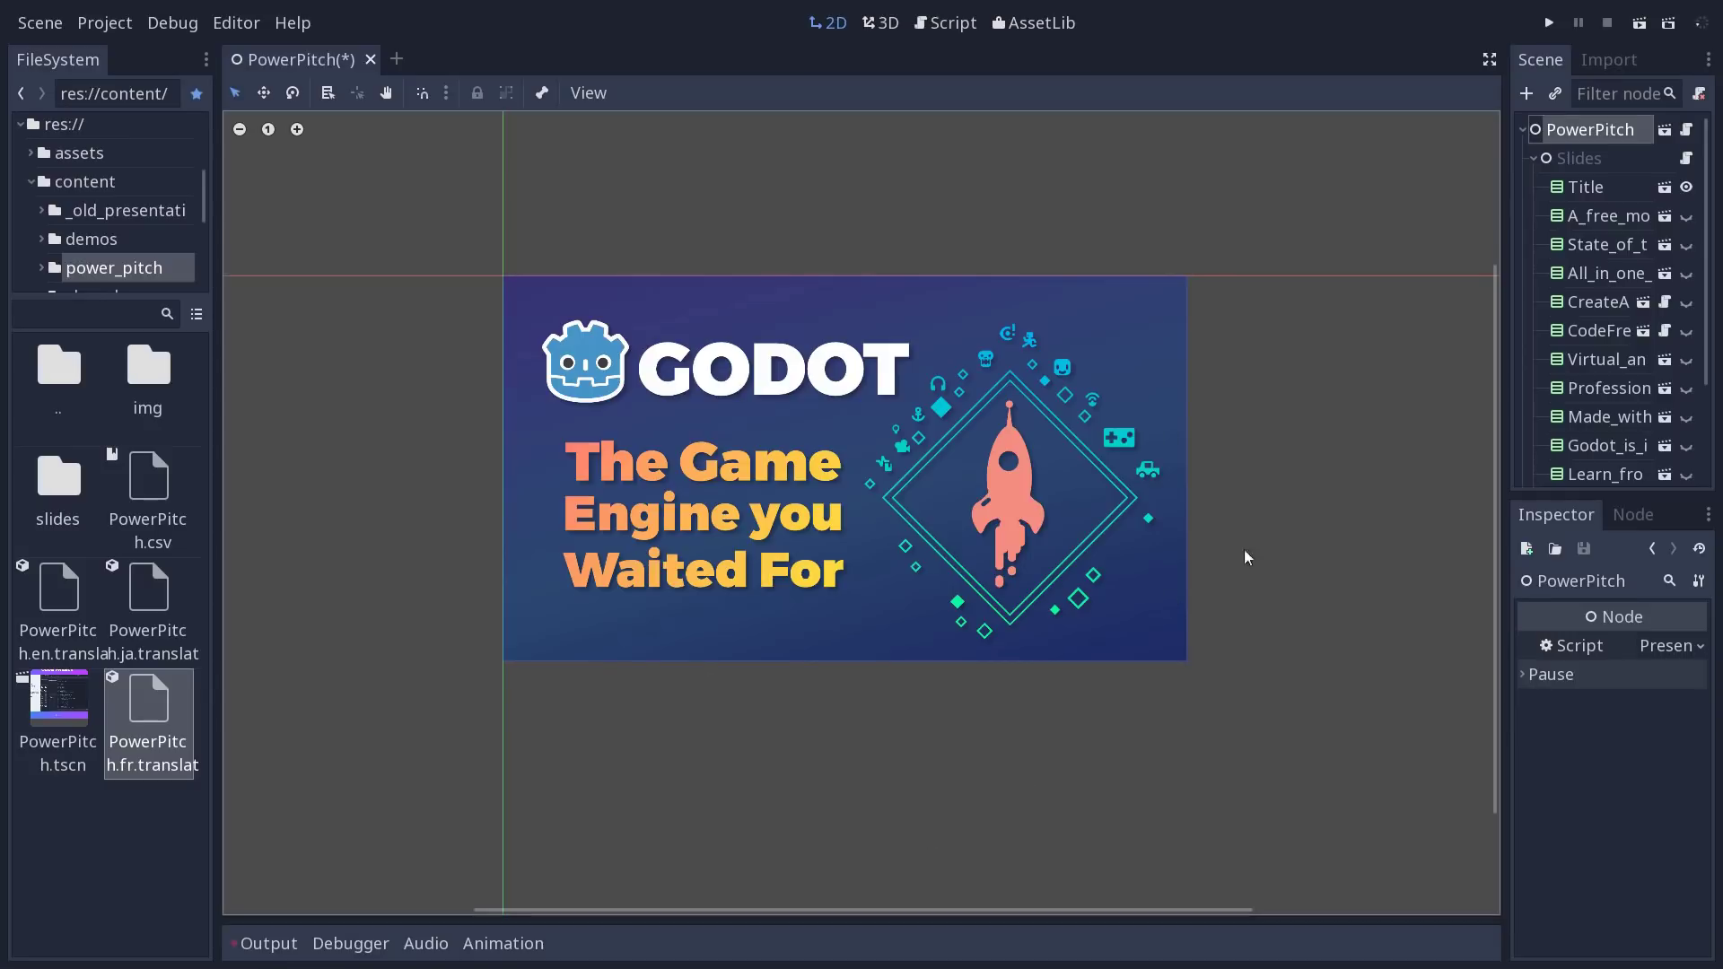
# Step: Open the PowerPitch node's script Presentation.gd and add TranslationServer.set_locale('fr') as the first line of _ready()
pyautogui.click(1686, 130)
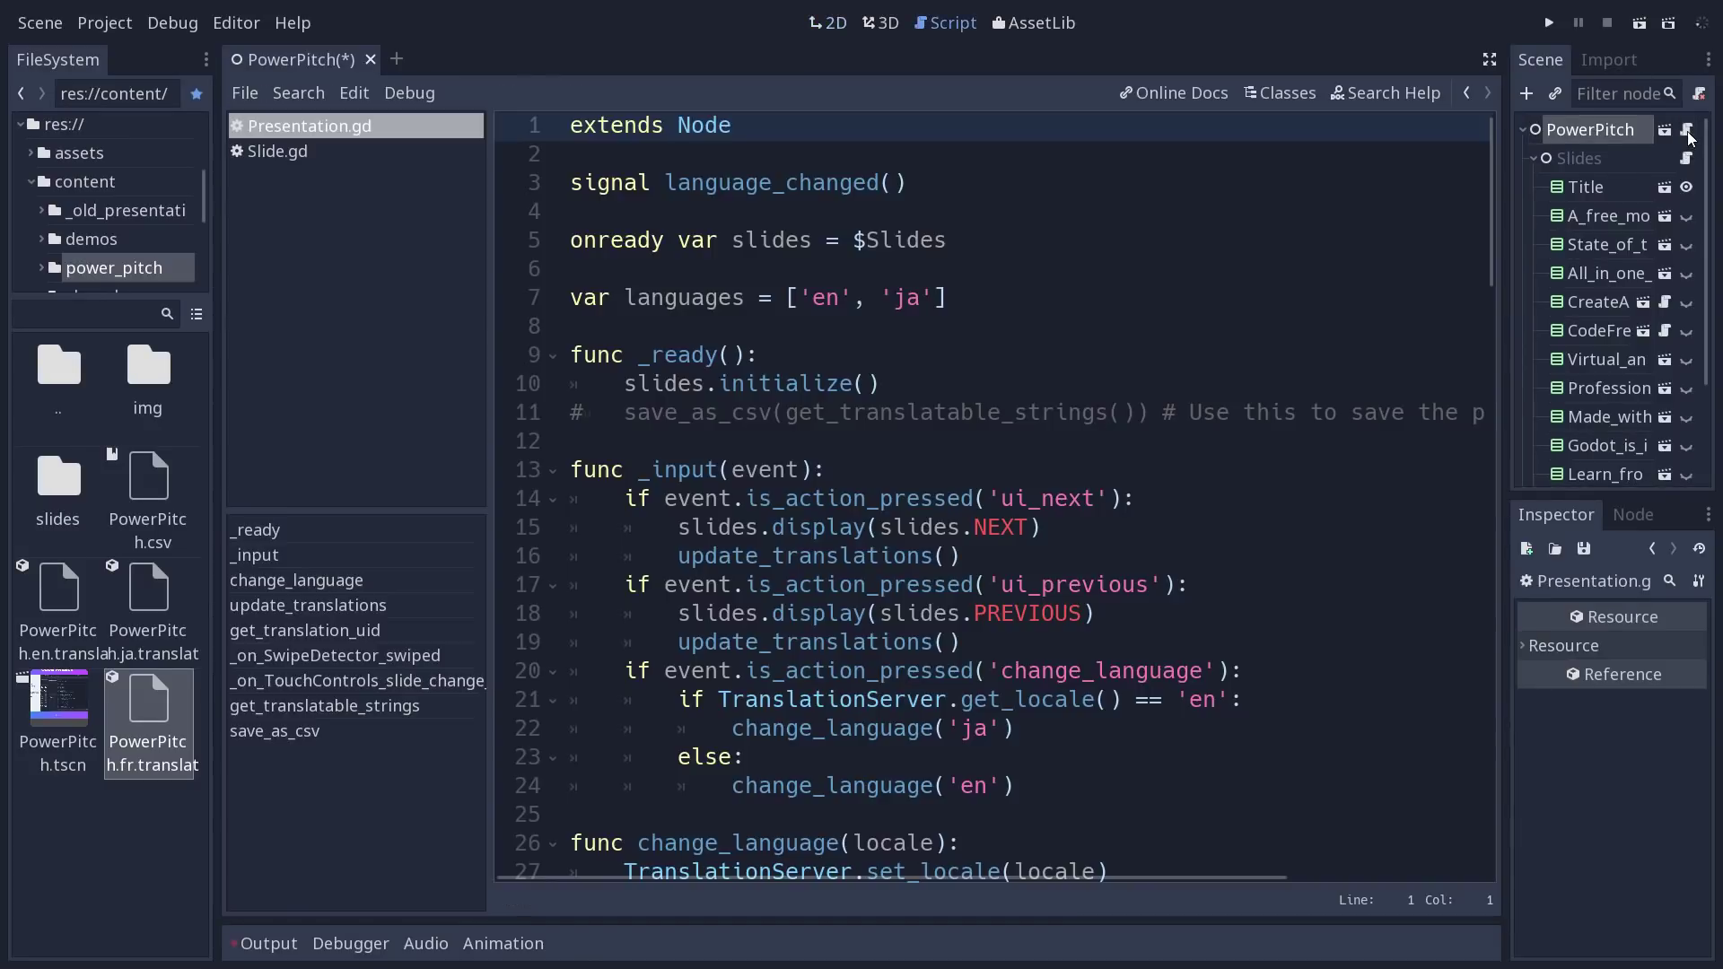
pyautogui.click(1064, 362)
pyautogui.press('Return')
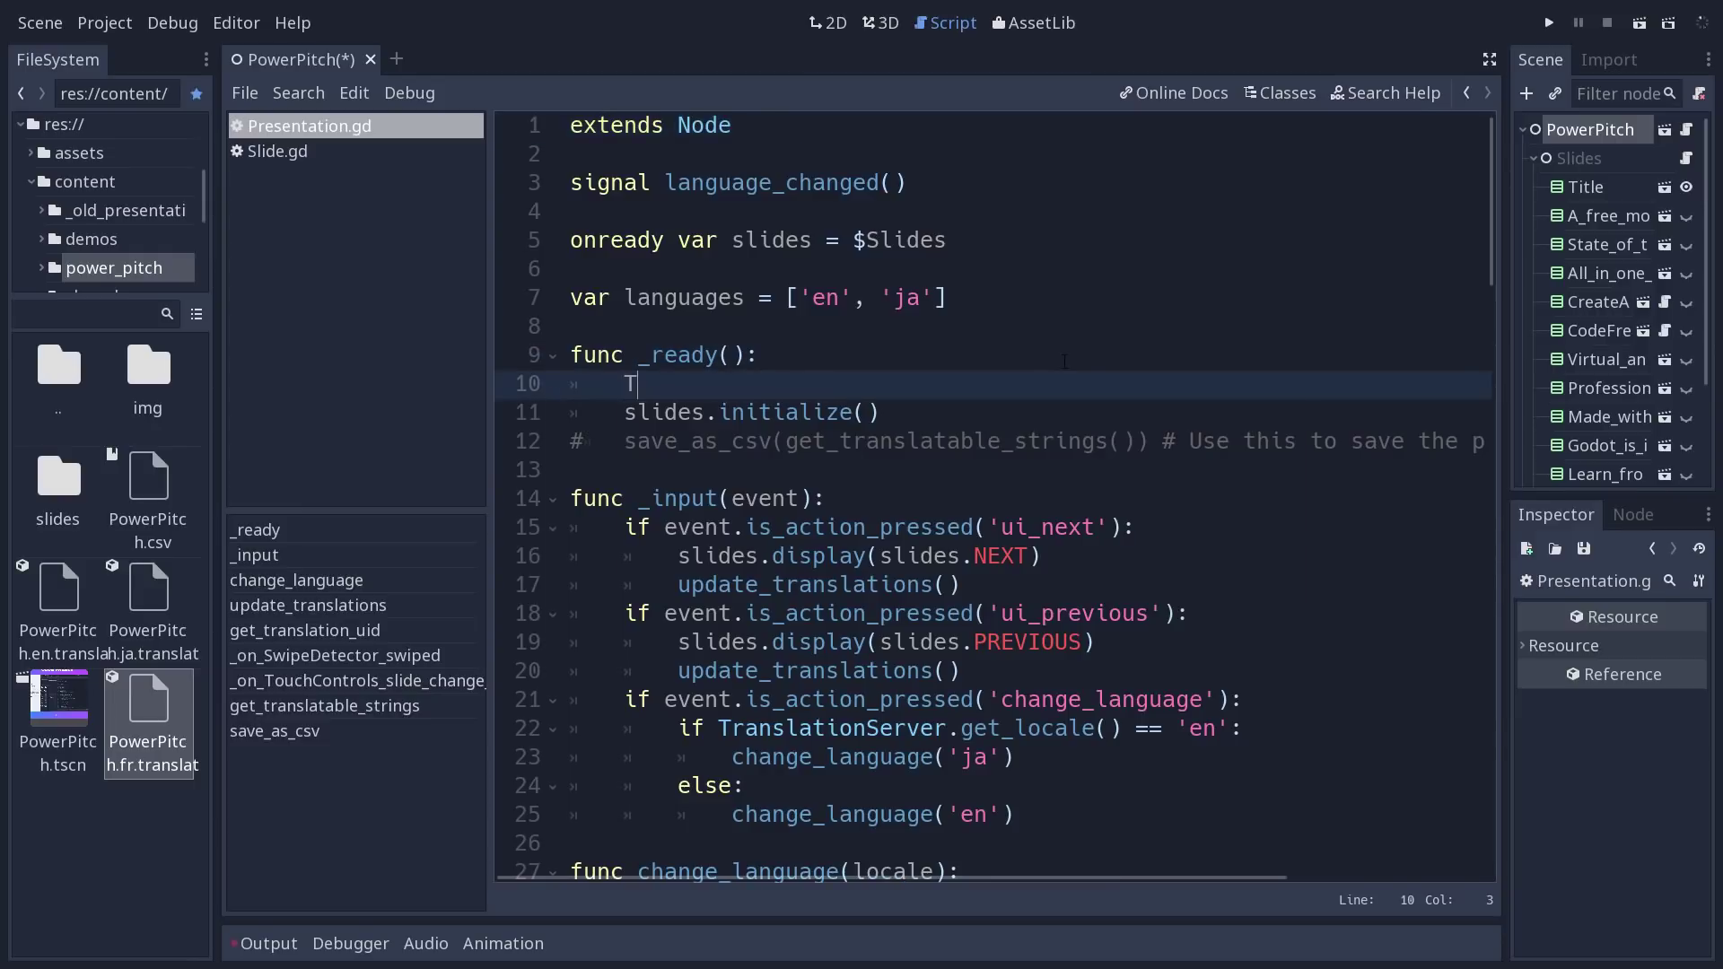
pyautogui.write('TranslationServer')
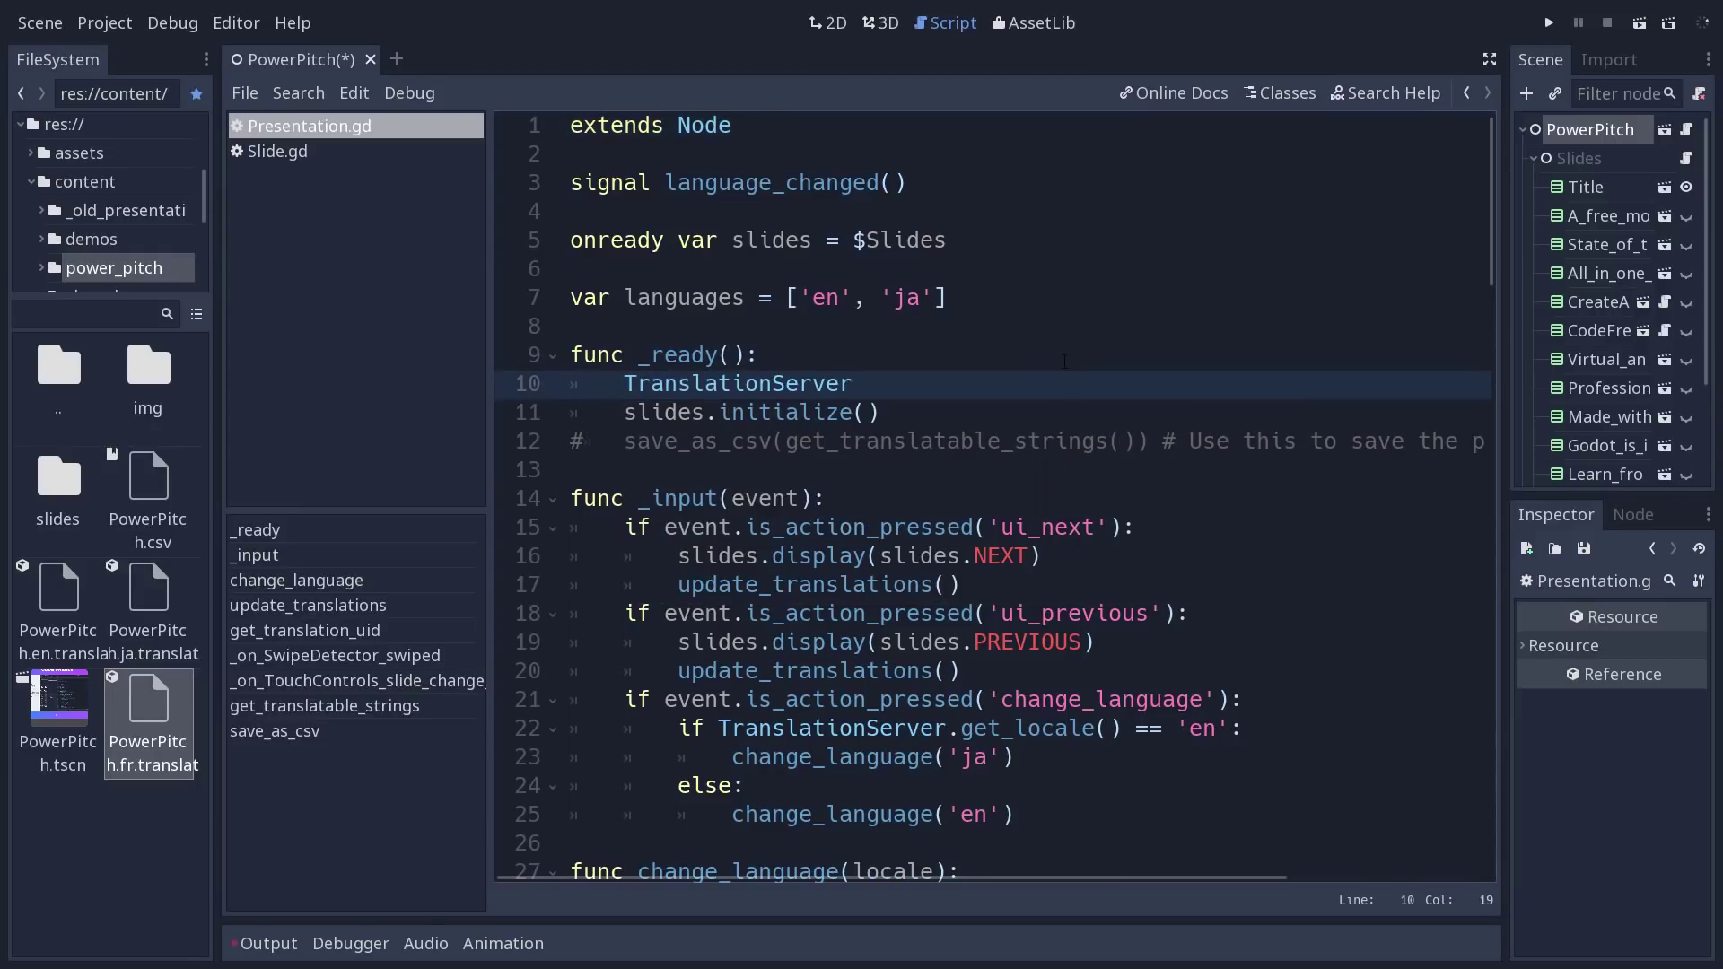
pyautogui.write('.set_lo')
pyautogui.press('Return')
pyautogui.write("'fr")
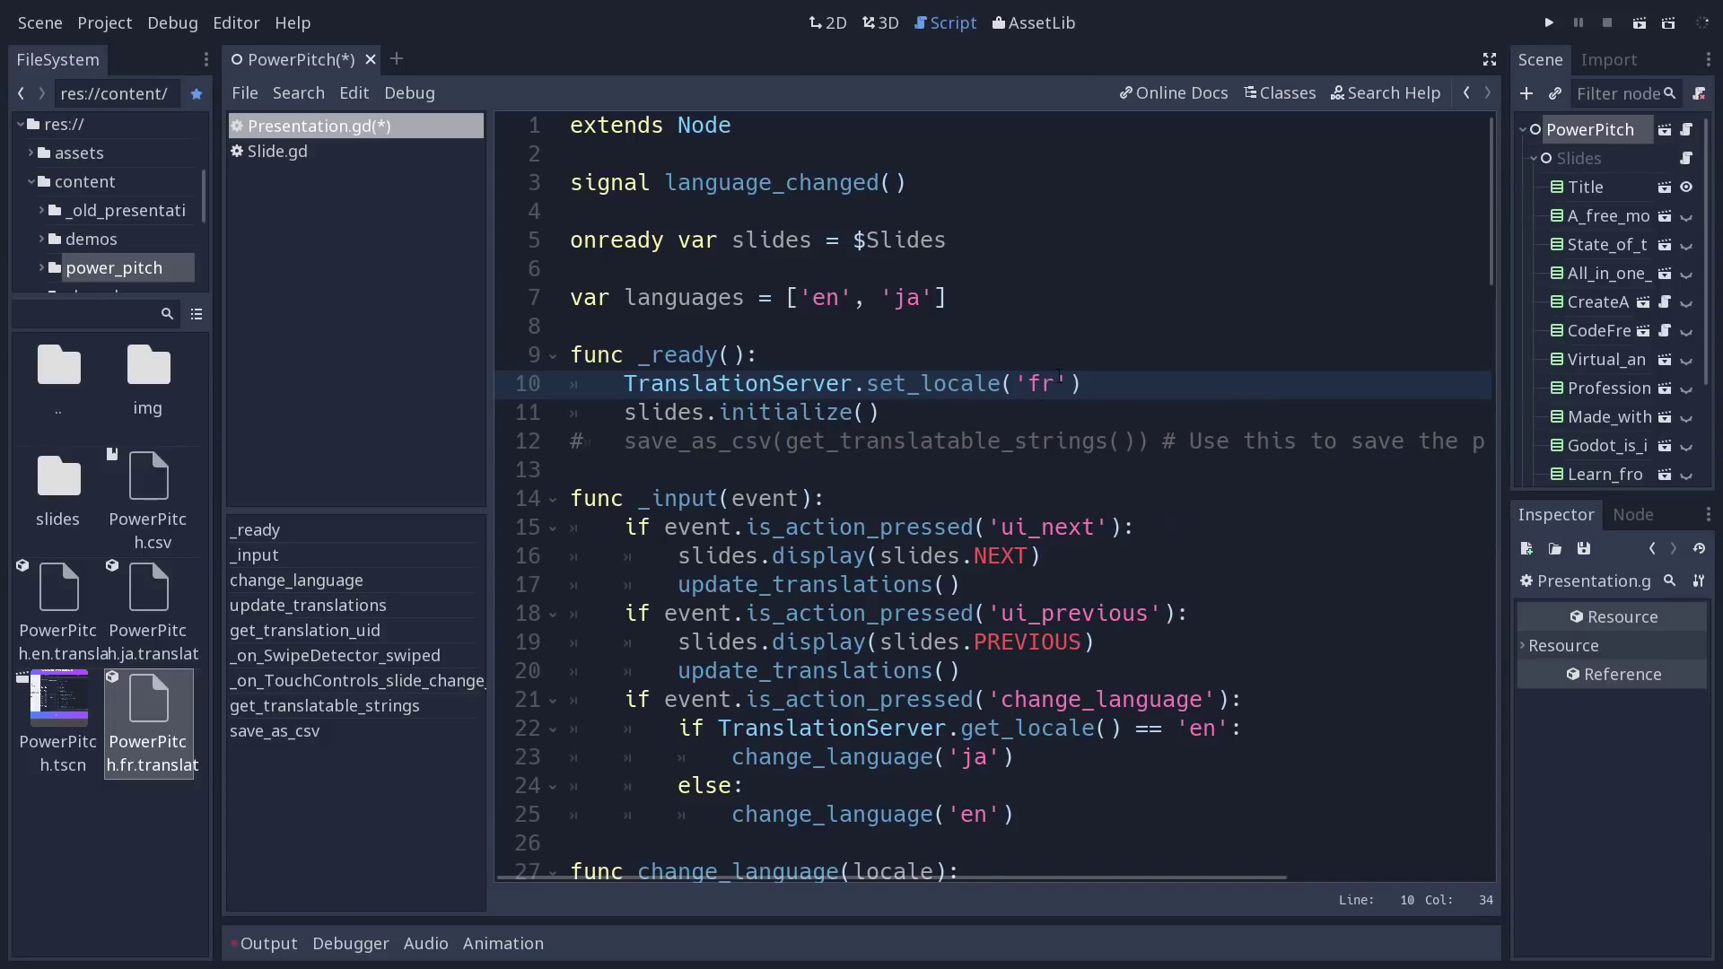
# Step: Run the project and advance to the next slide to check its translated text
pyautogui.press('F5')
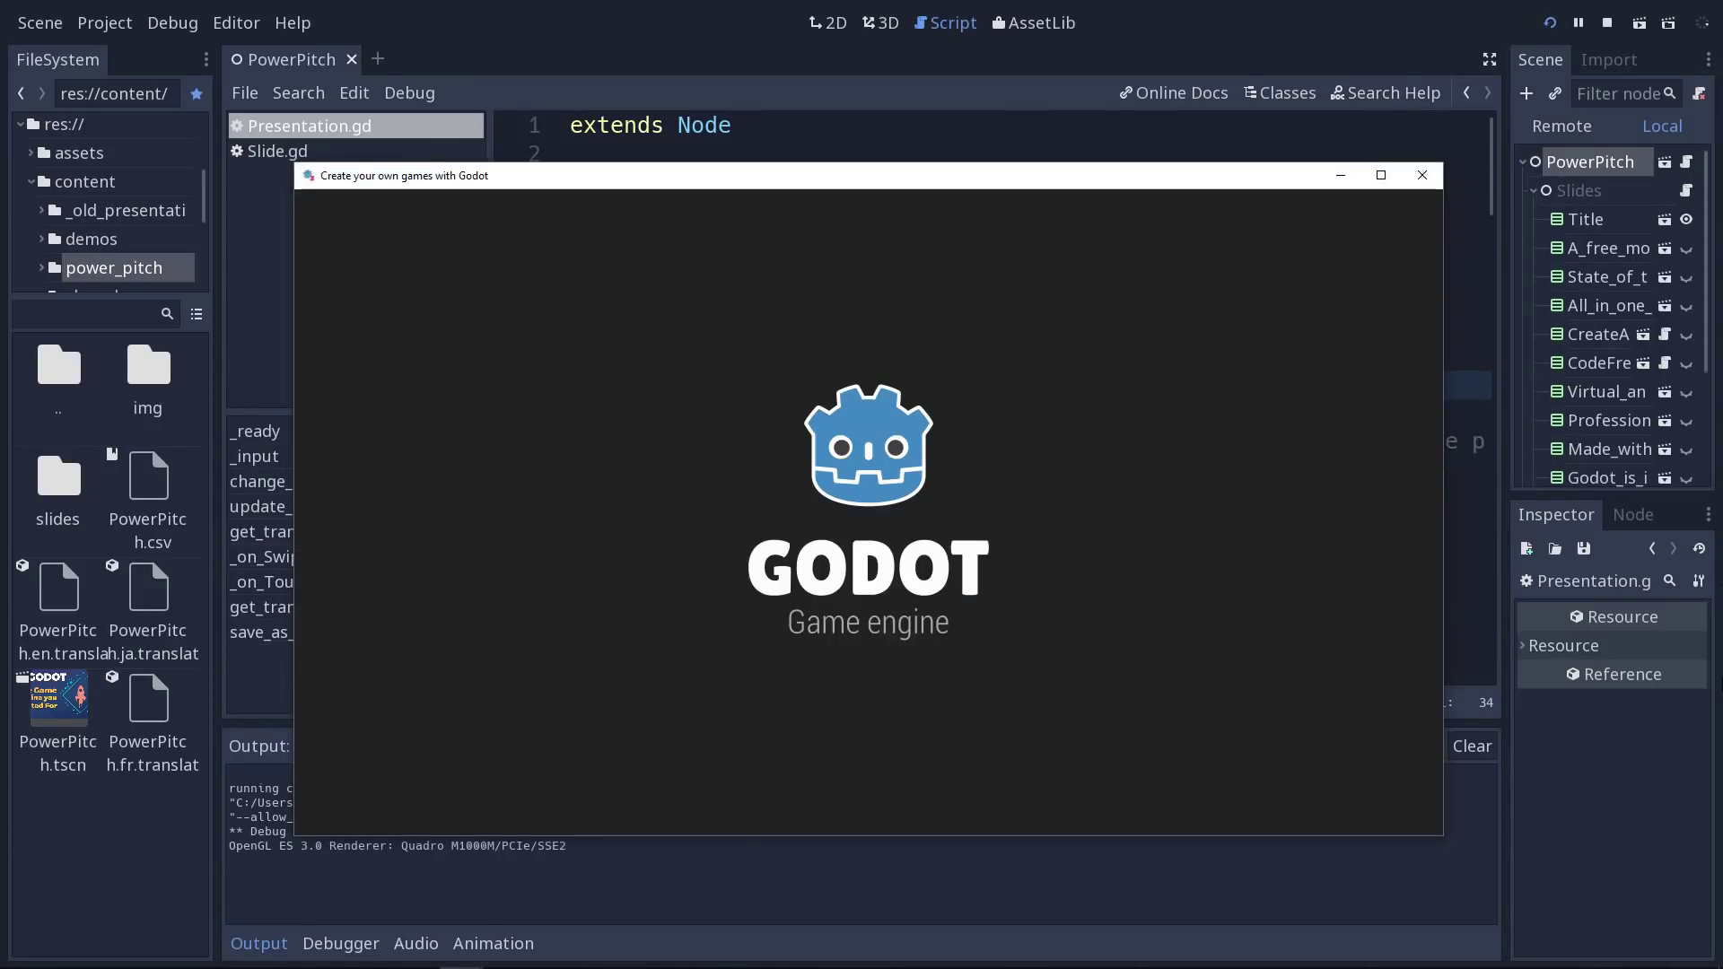
pyautogui.press('Right')
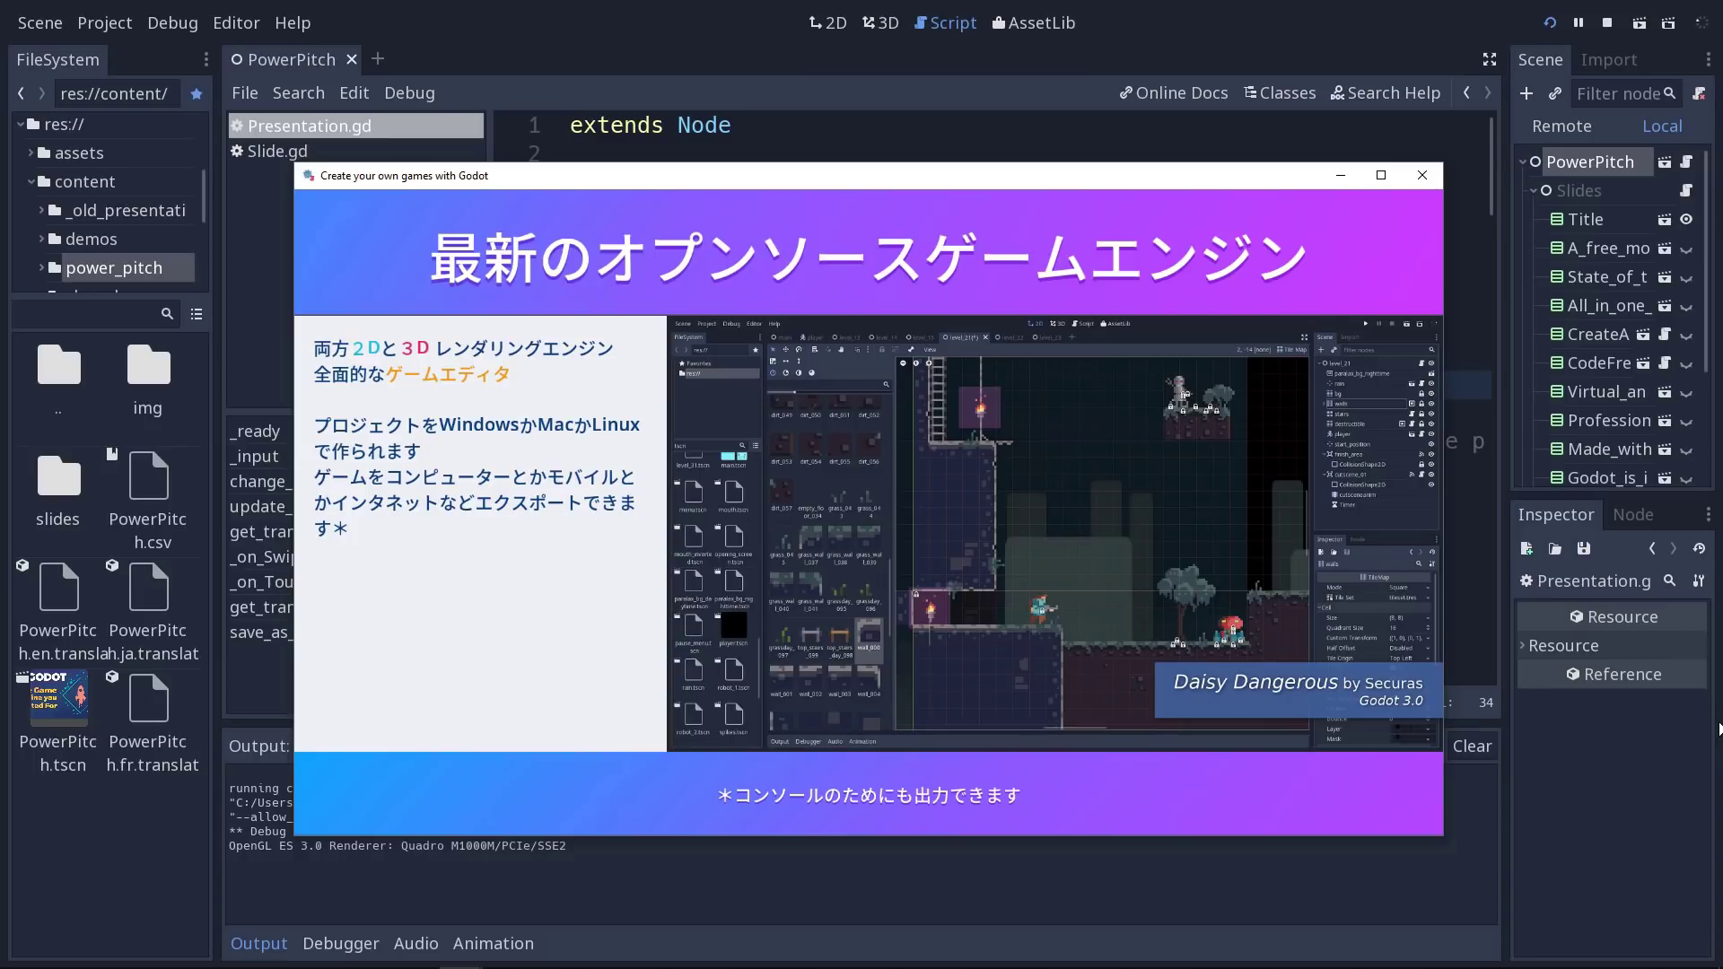
# Step: Close the running project and show the title slide in the 2D workspace with the Output log collapsed
pyautogui.hotkey('alt', 'F4')
pyautogui.click(1018, 484)
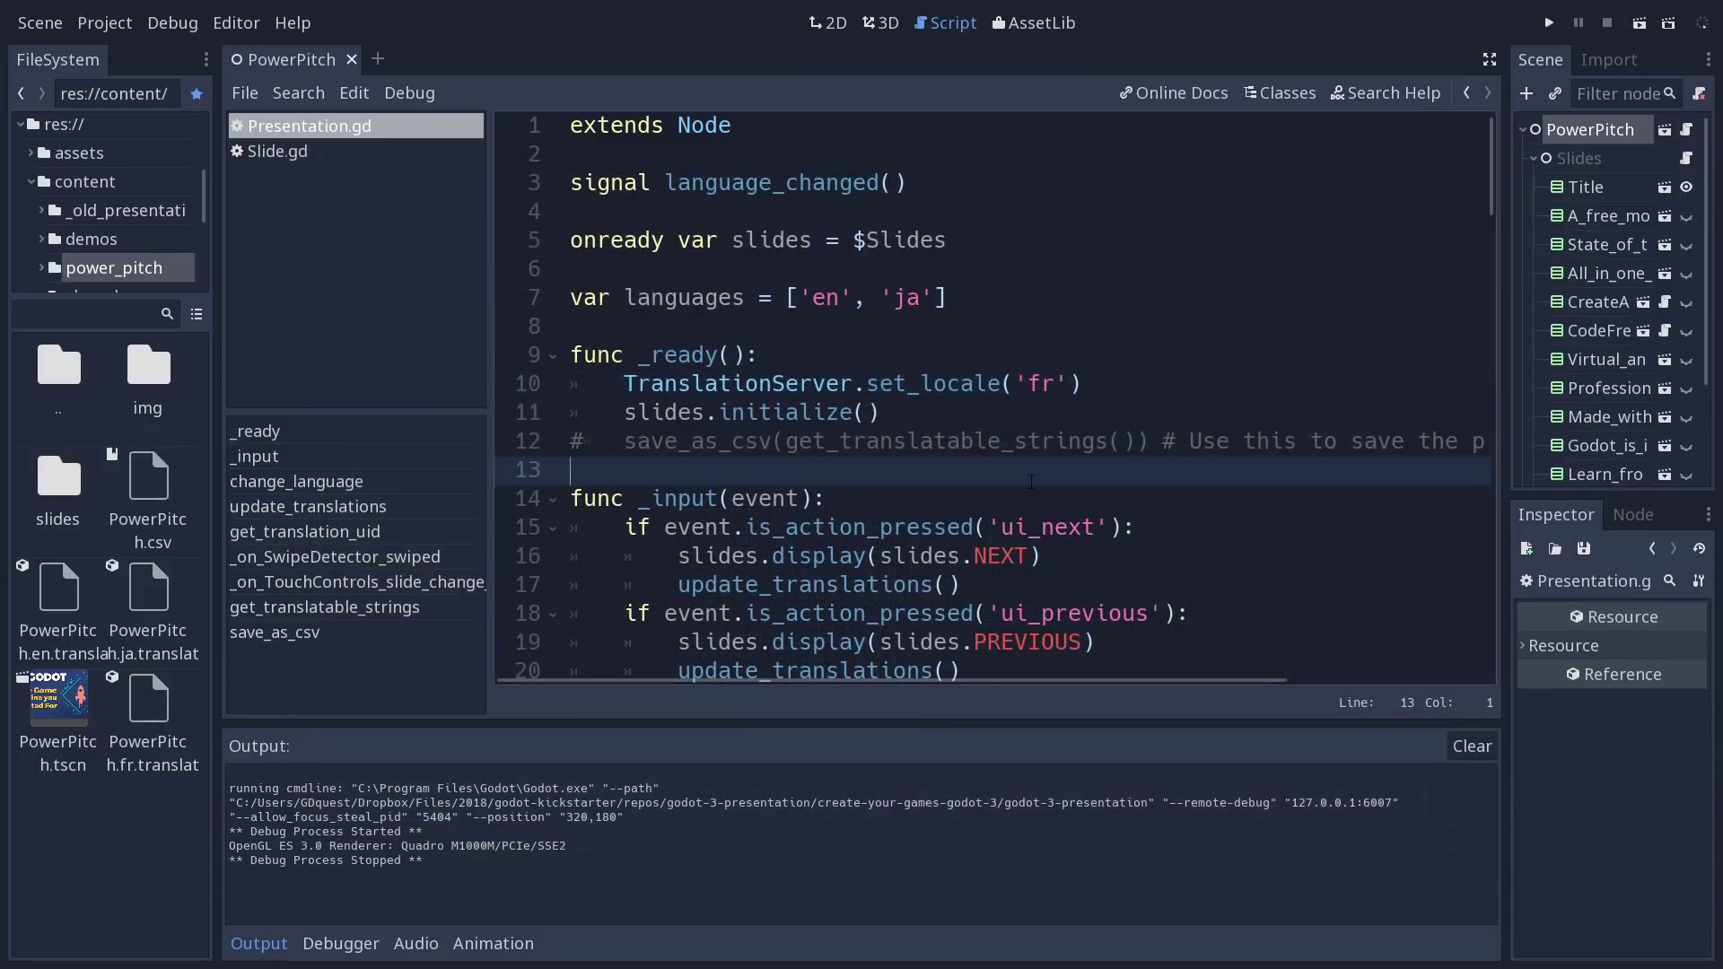
pyautogui.hotkey('ctrl', 'F1')
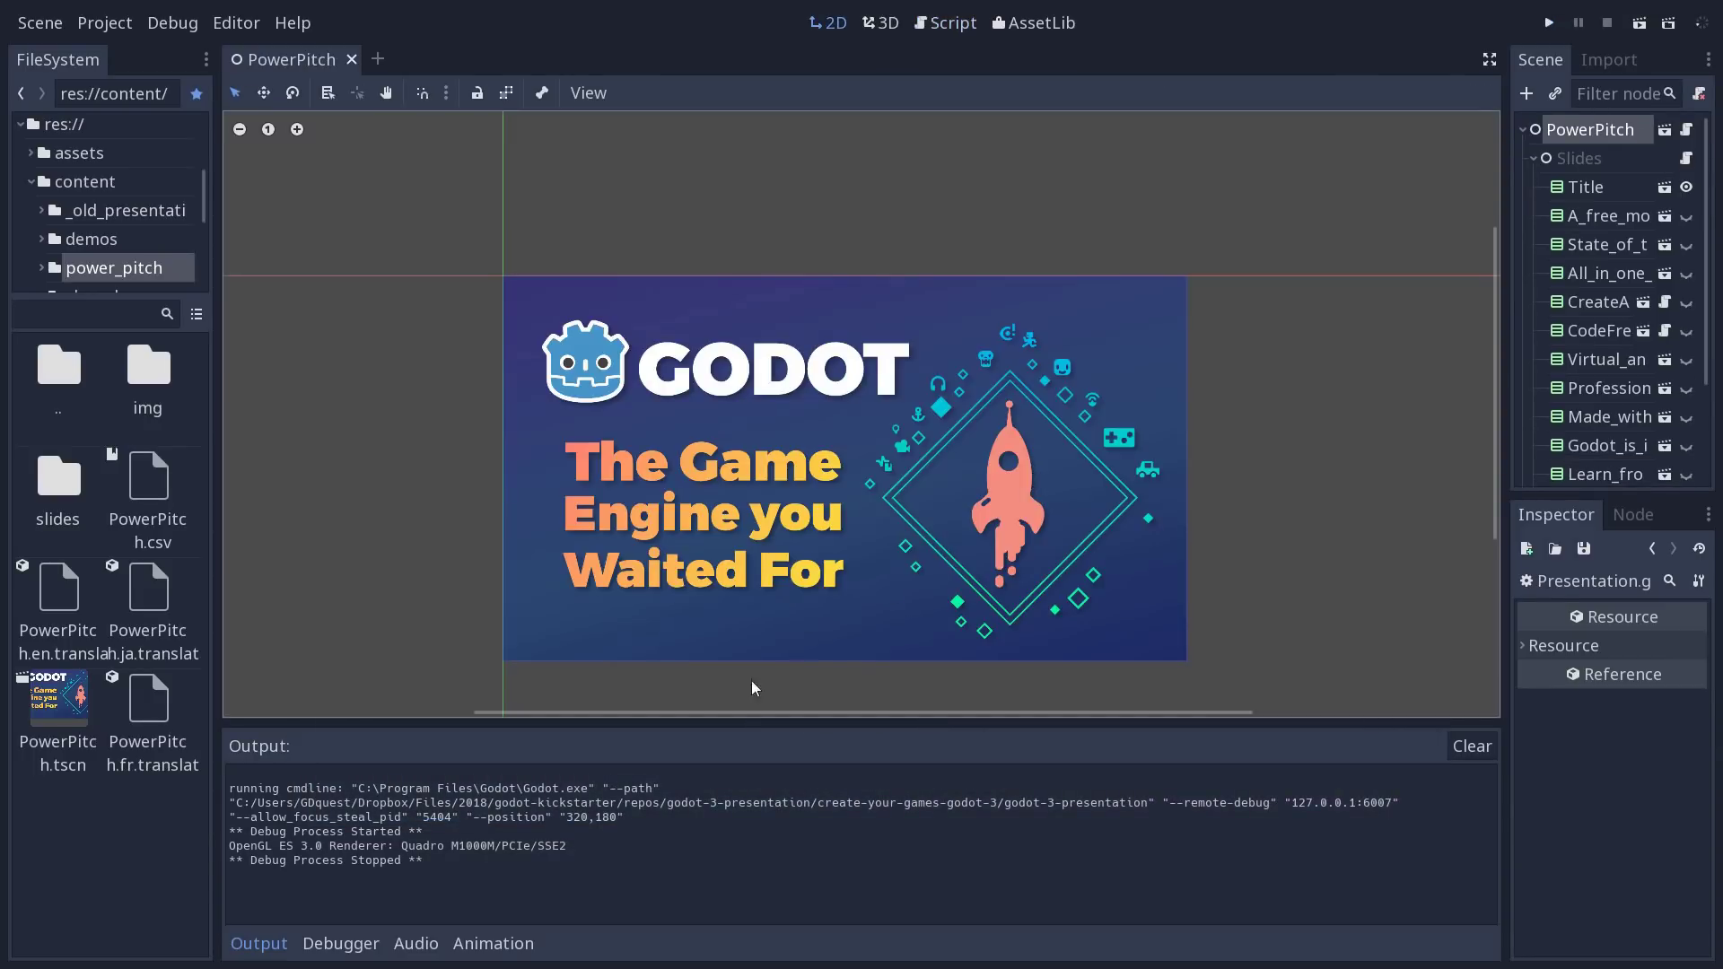
pyautogui.scroll(-2, 852, 593)
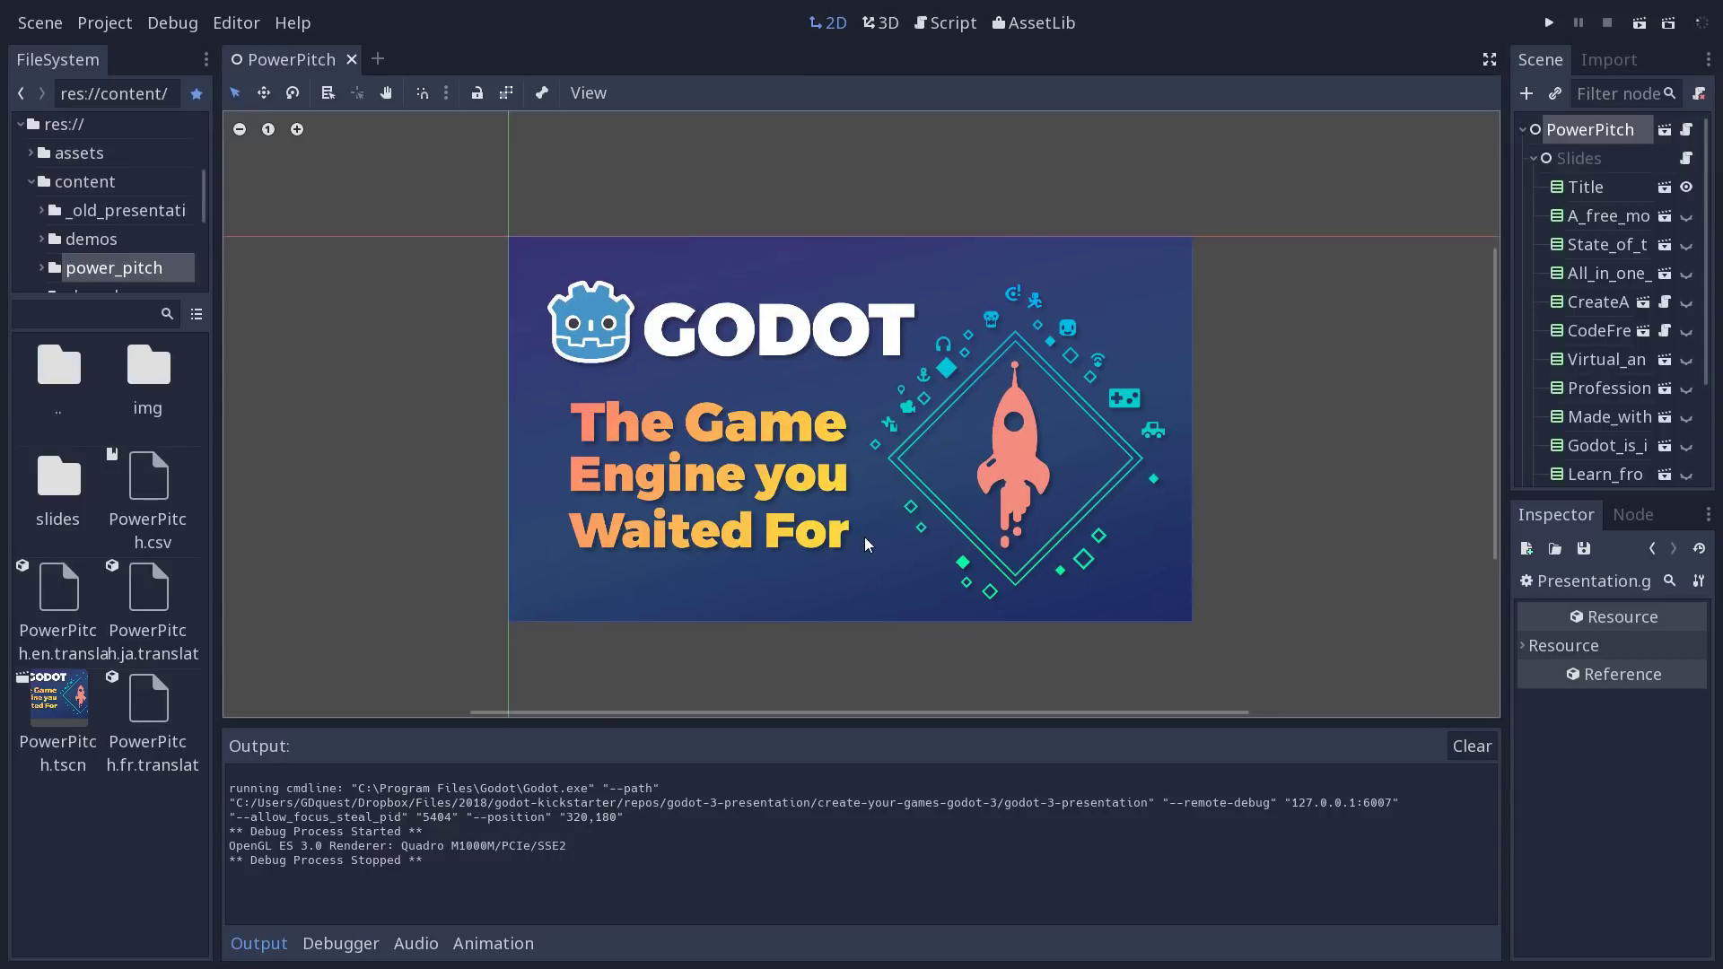
pyautogui.click(259, 943)
pyautogui.moveTo(928, 582); pyautogui.dragTo(927, 588, button='middle')
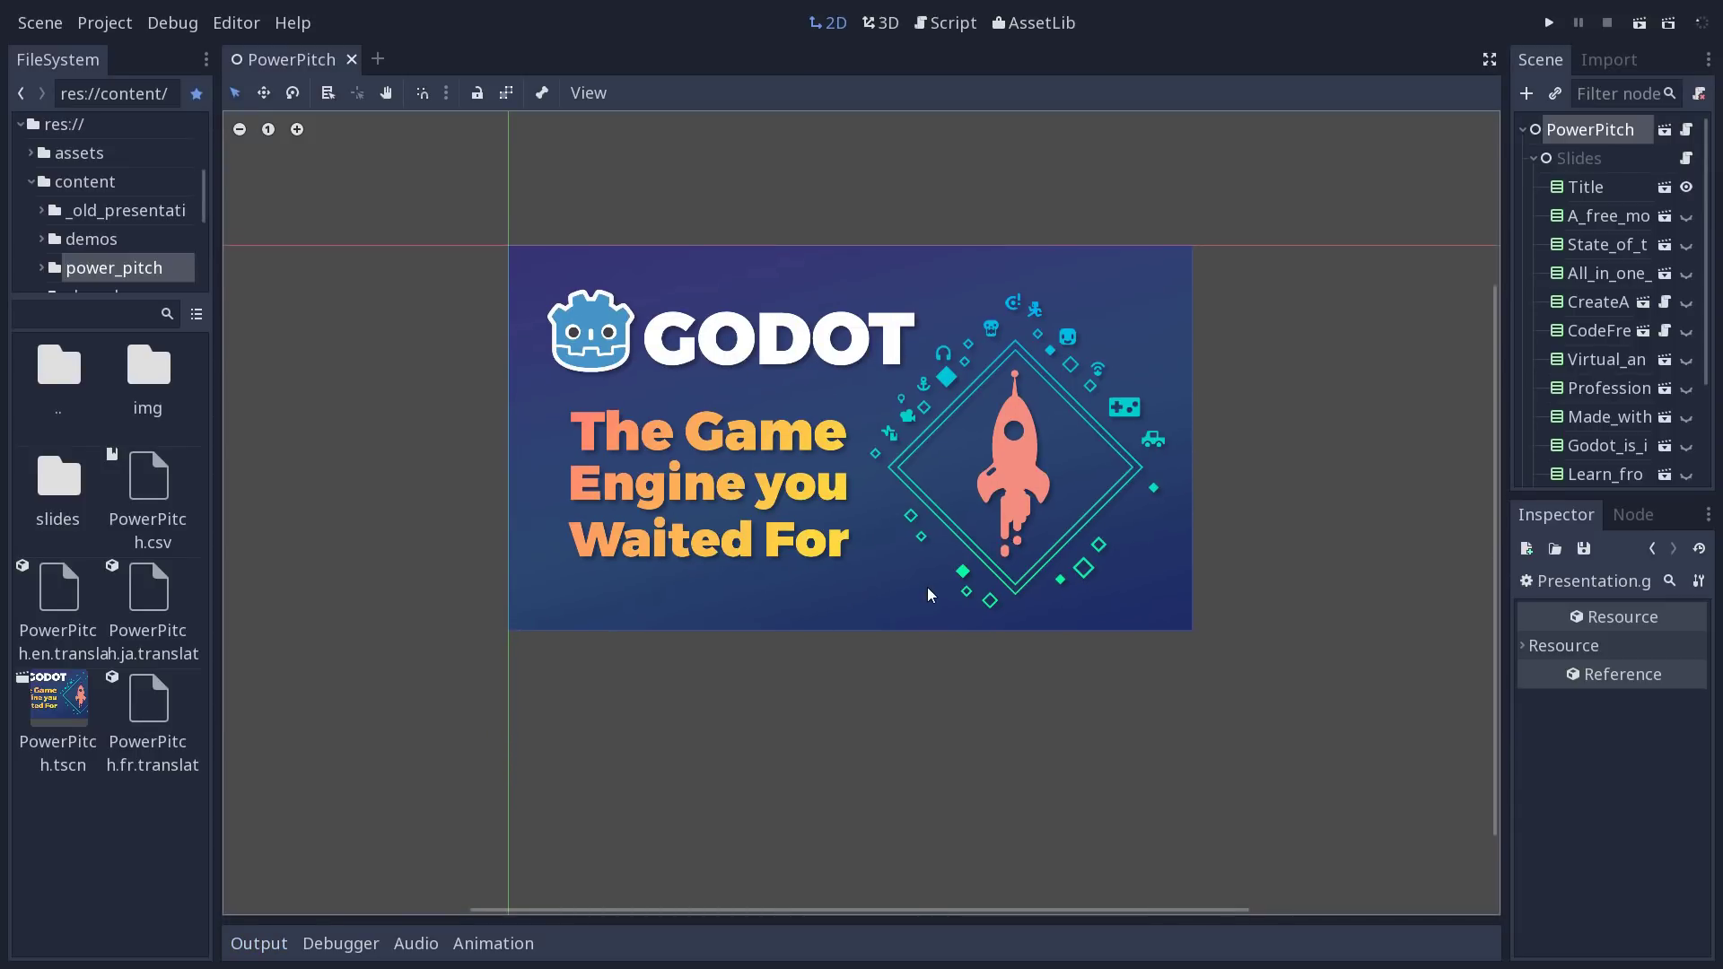
# Step: Select cell D6 in the LibreOffice Calc spreadsheet, and check the godot-3-presentation repository's issues and code pages in the browser
pyautogui.hotkey('alt', 'Tab')
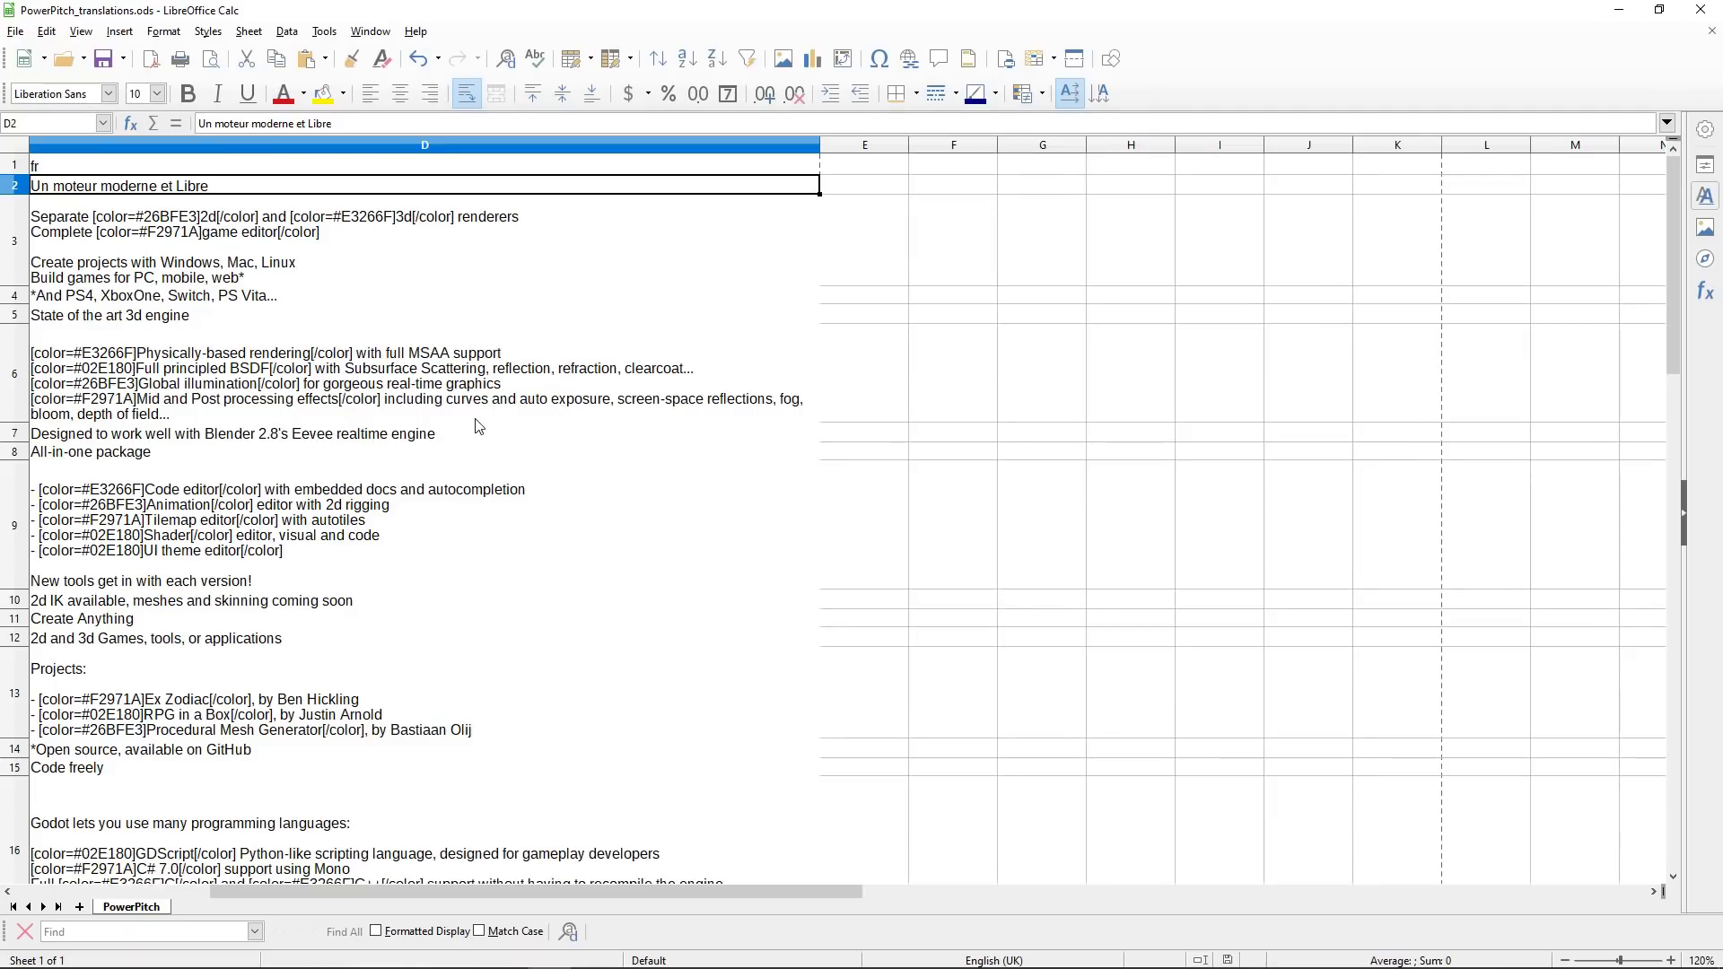
pyautogui.click(567, 384)
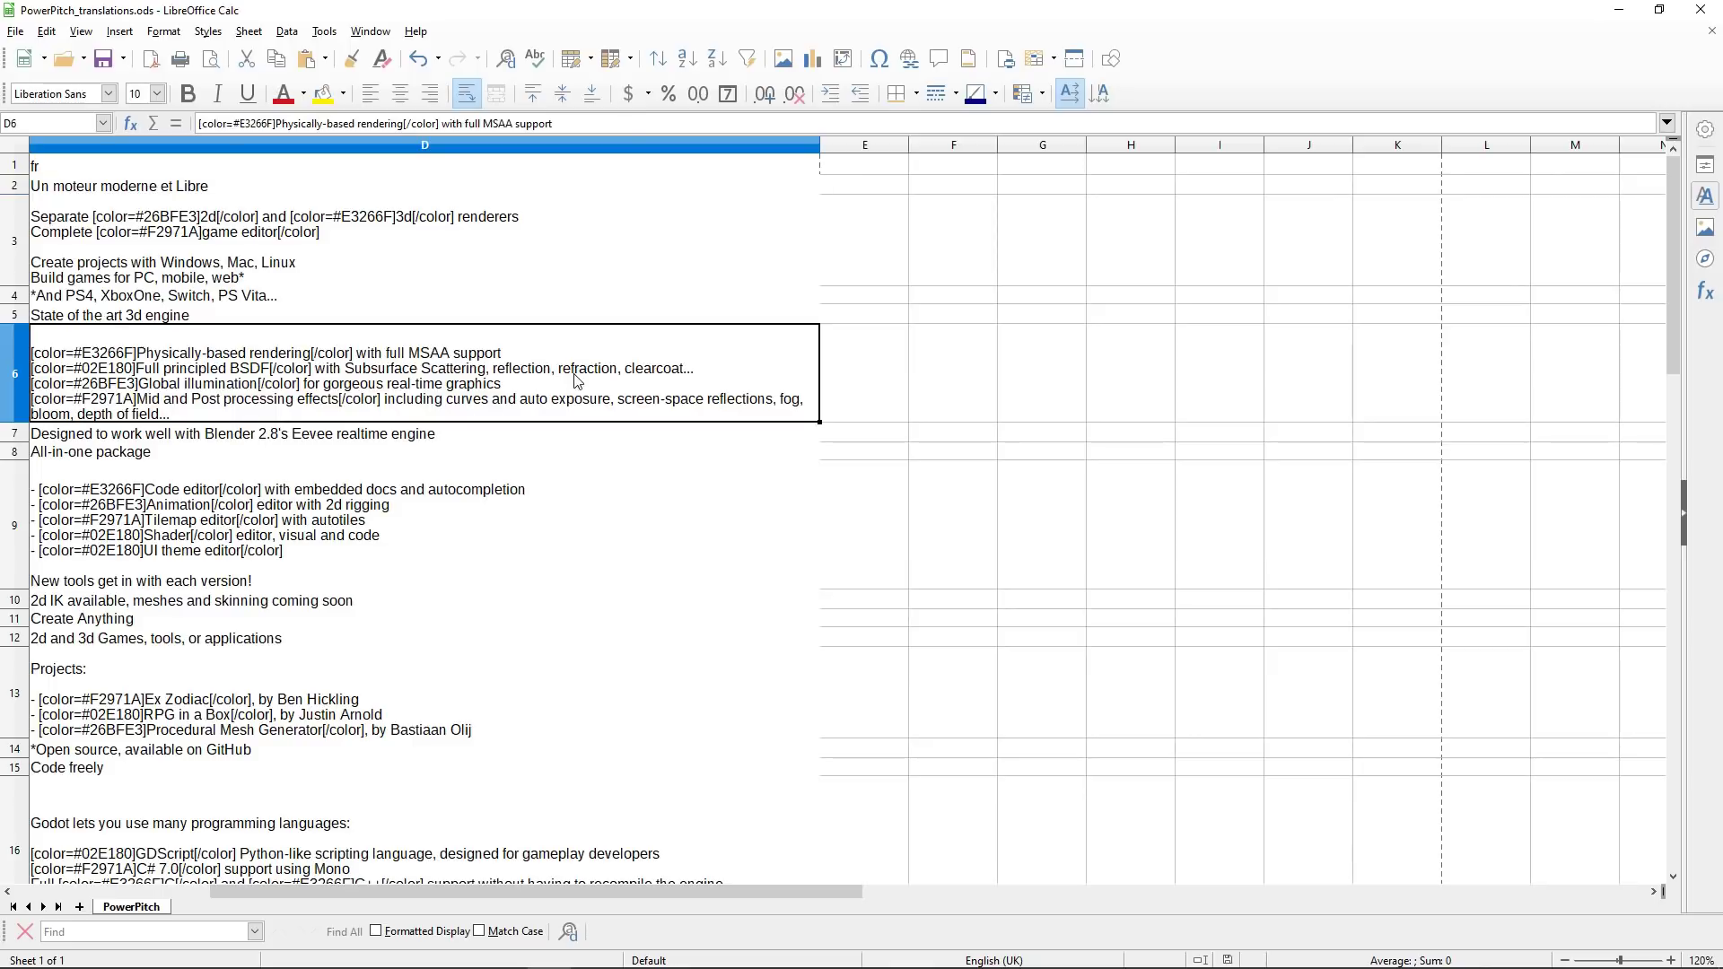
pyautogui.hotkey('alt', 'Tab')
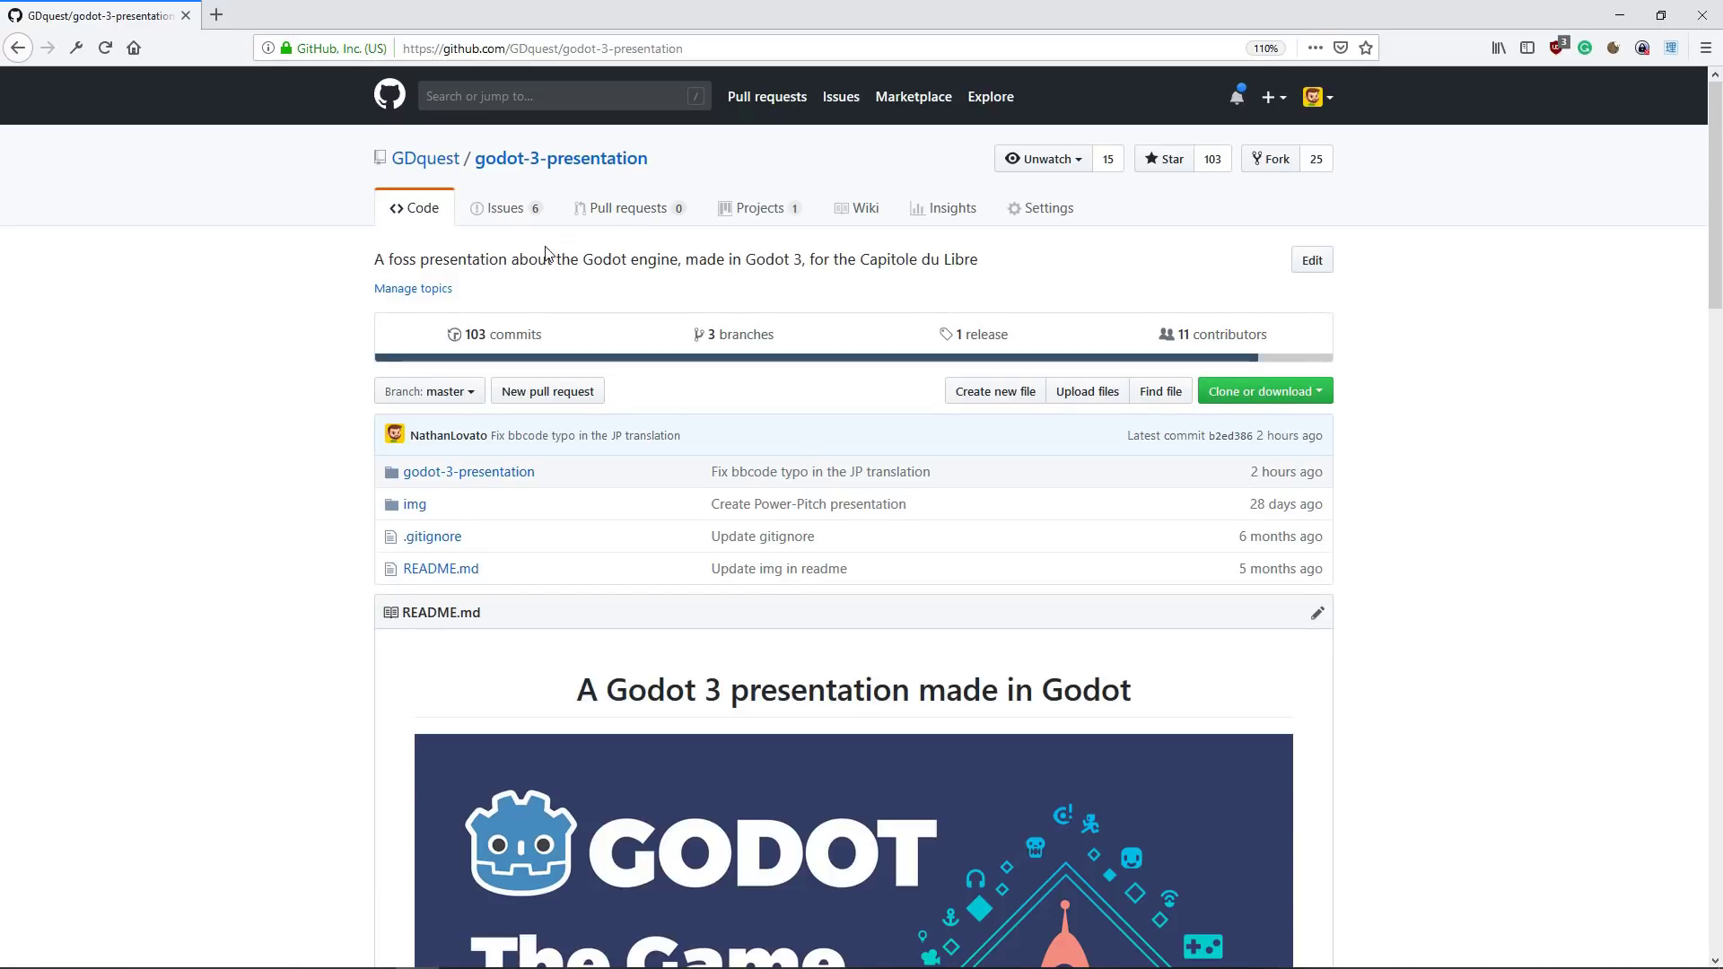
pyautogui.click(497, 209)
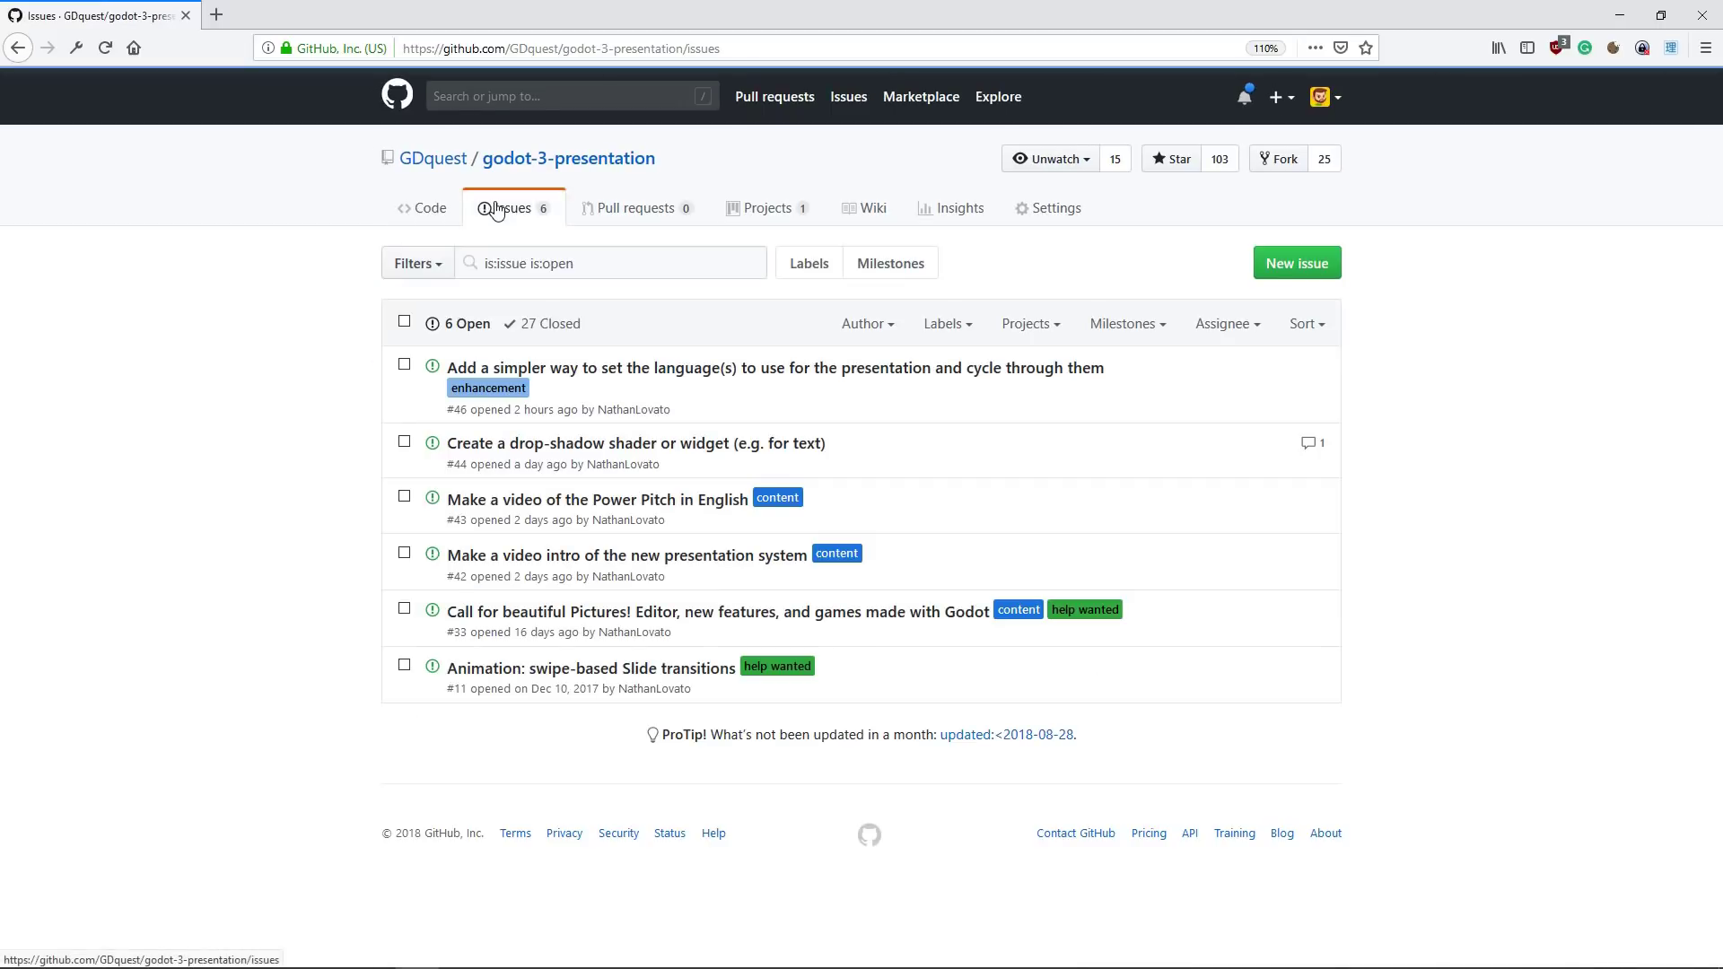
pyautogui.click(429, 214)
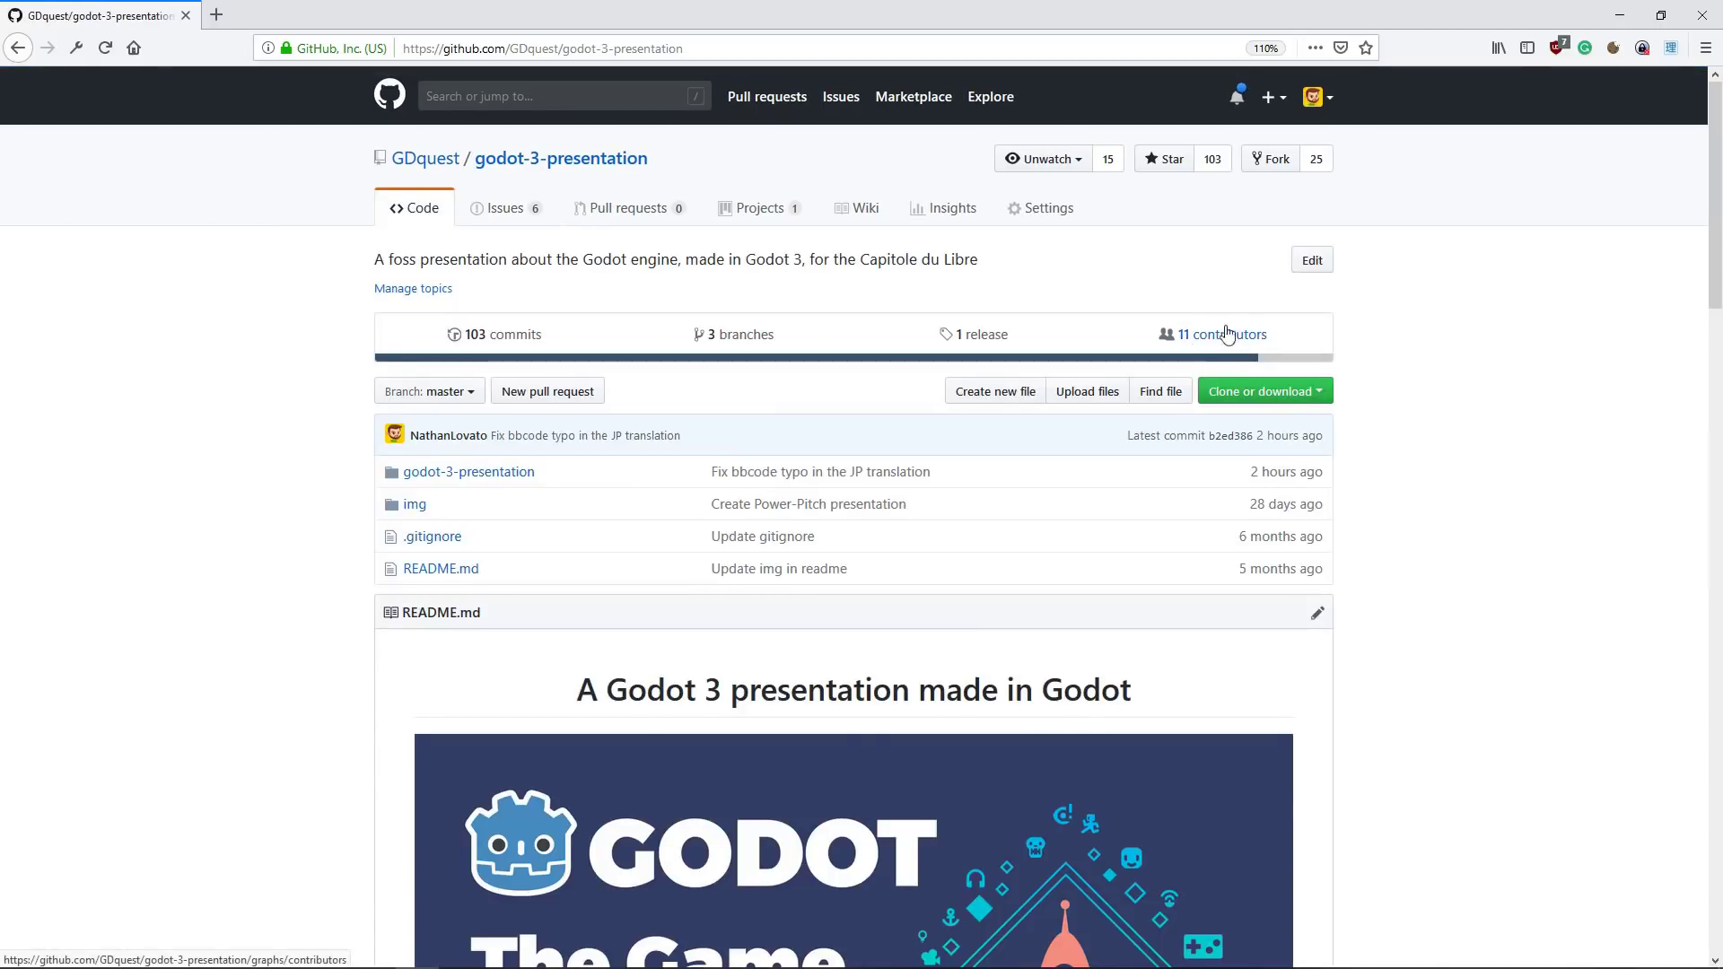
# Step: Start a new issue in the godot-3-presentation repository, titled "French translation"
pyautogui.click(514, 209)
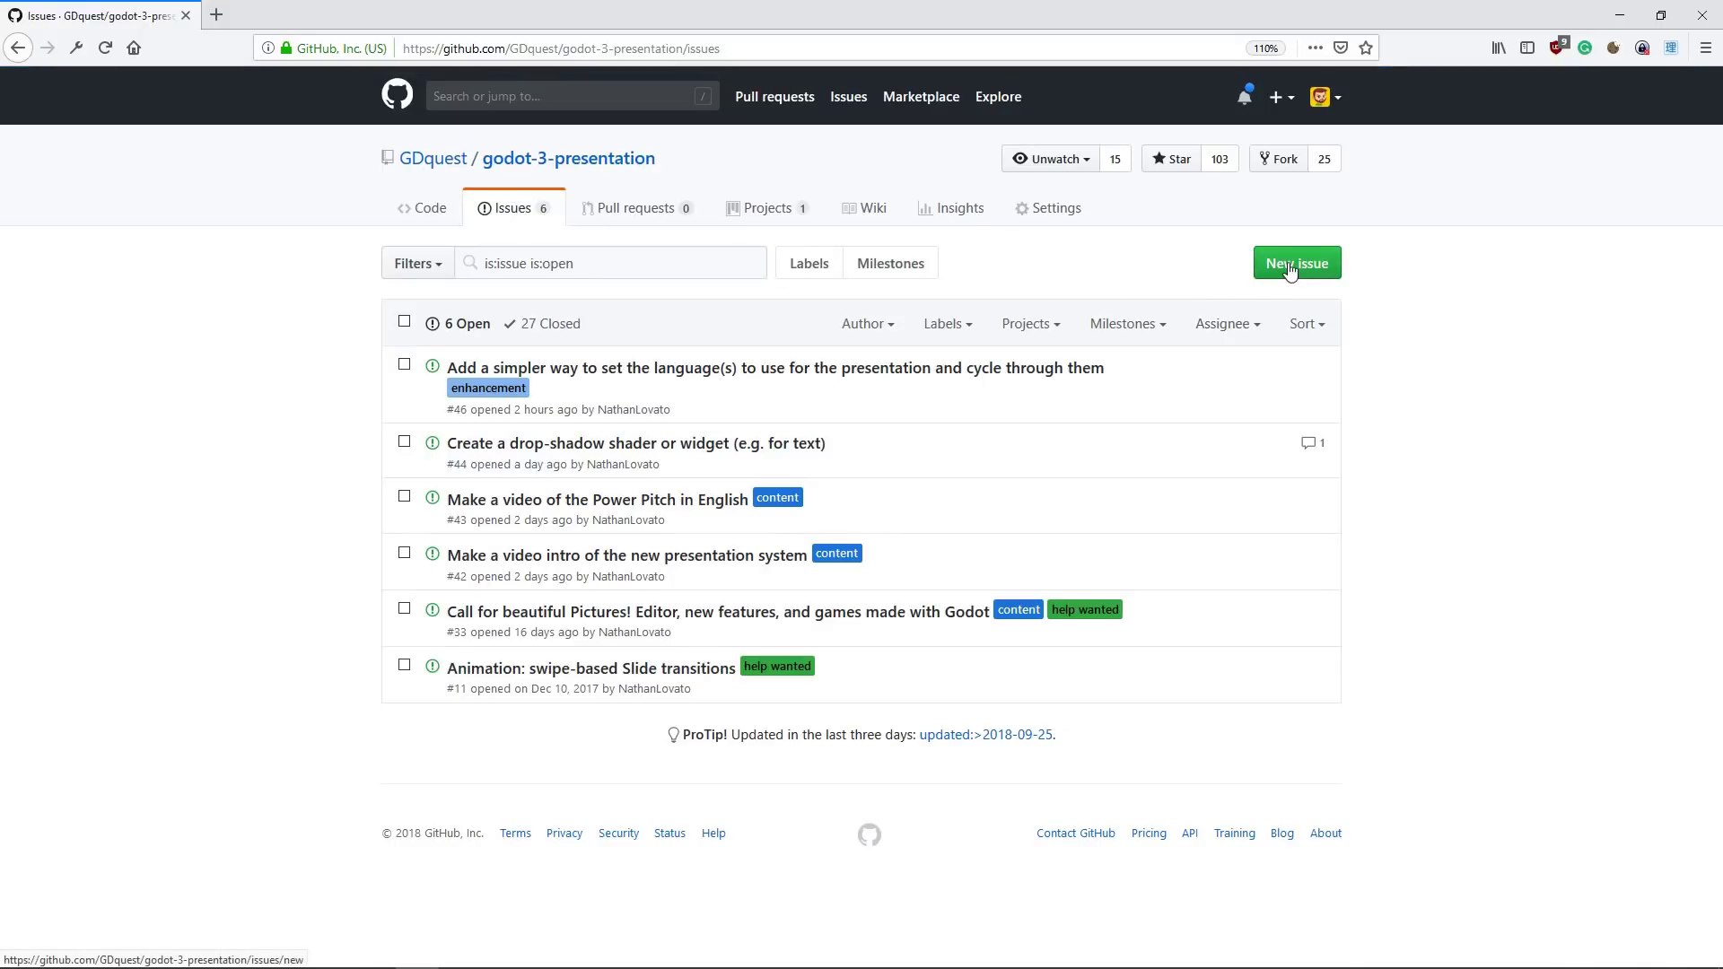
pyautogui.click(1291, 266)
pyautogui.click(711, 287)
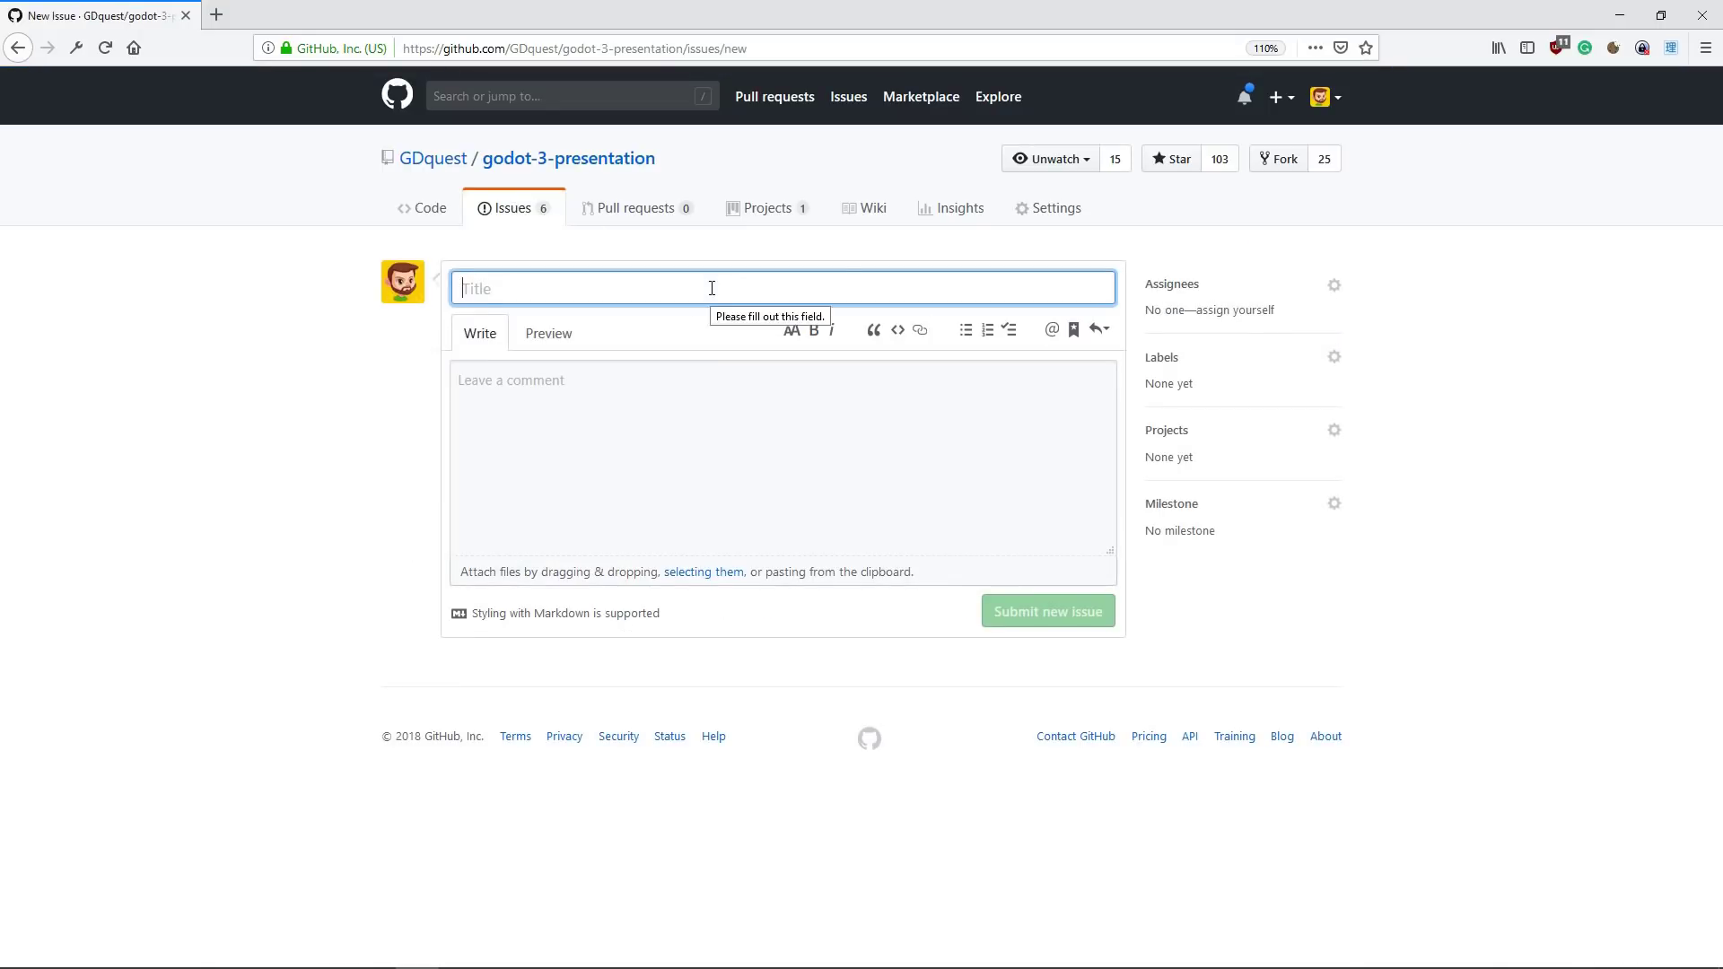
pyautogui.write('Testing')
pyautogui.hotkey('ctrl', 'a')
pyautogui.press('BackSpace')
pyautogui.write('French translation')
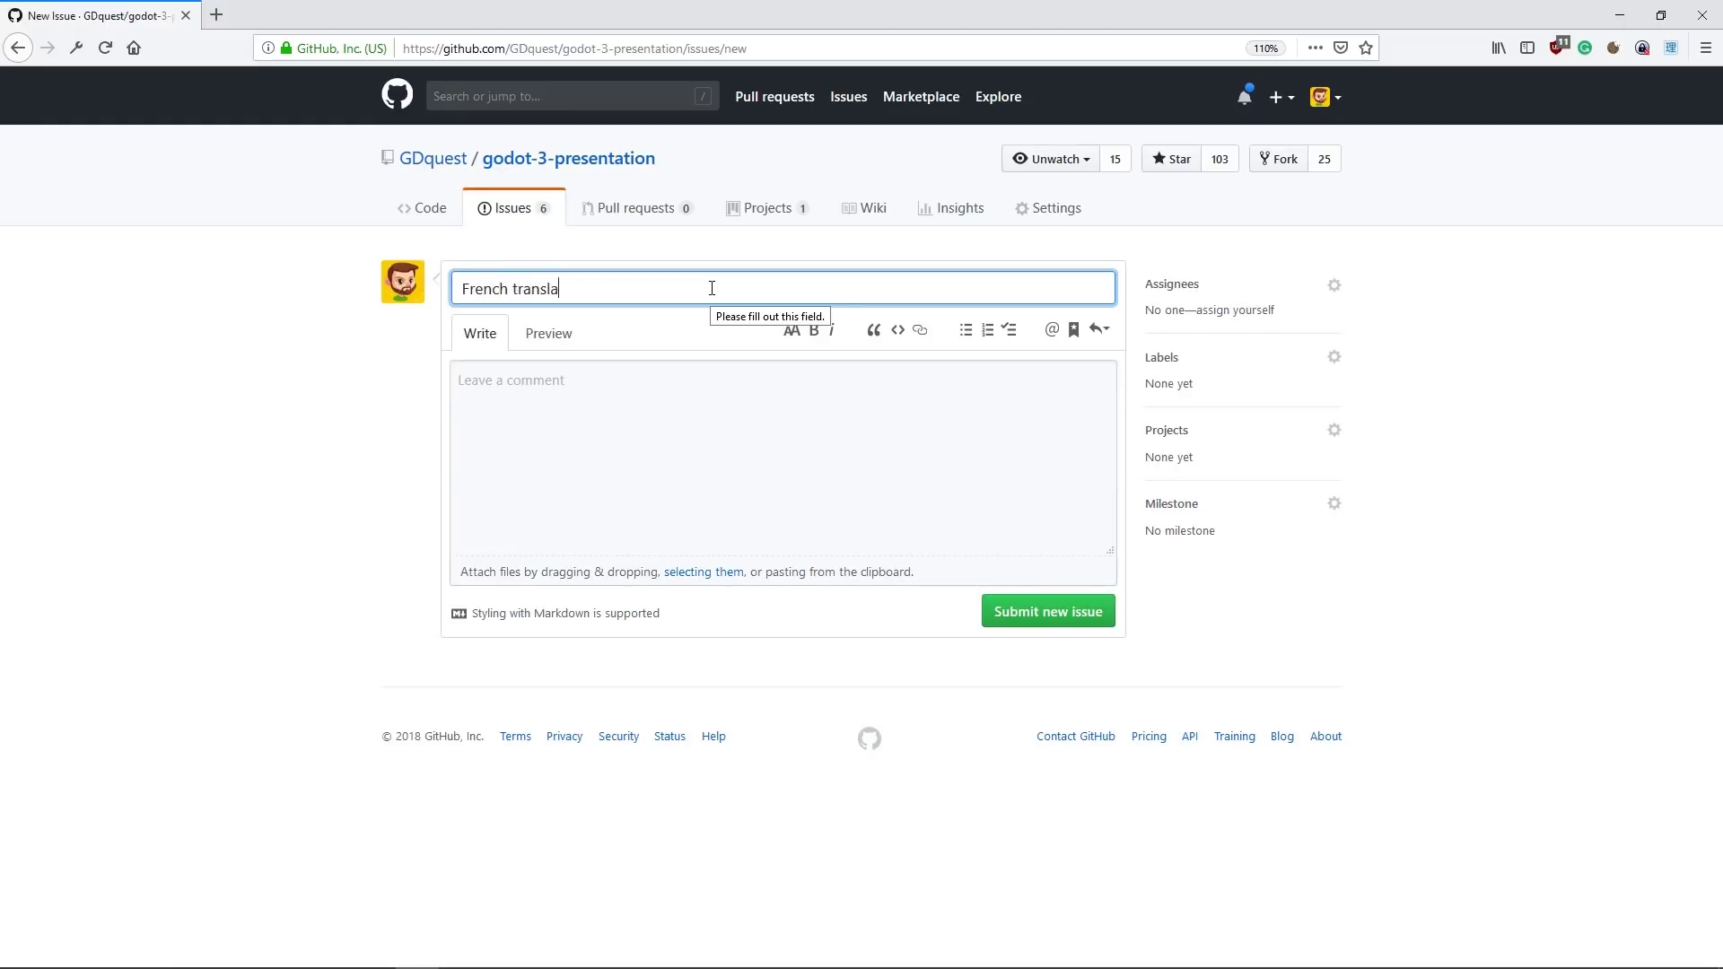
pyautogui.click(884, 456)
# Step: Switch to the file manager and compress PowerPitch.csv, PowerPitch.fr.translation and PowerPitch_translations.ods into power_pitch.zip
pyautogui.hotkey('alt', 'Tab')
pyautogui.hotkey('alt', 'Tab')
pyautogui.hotkey('alt', 'Tab')
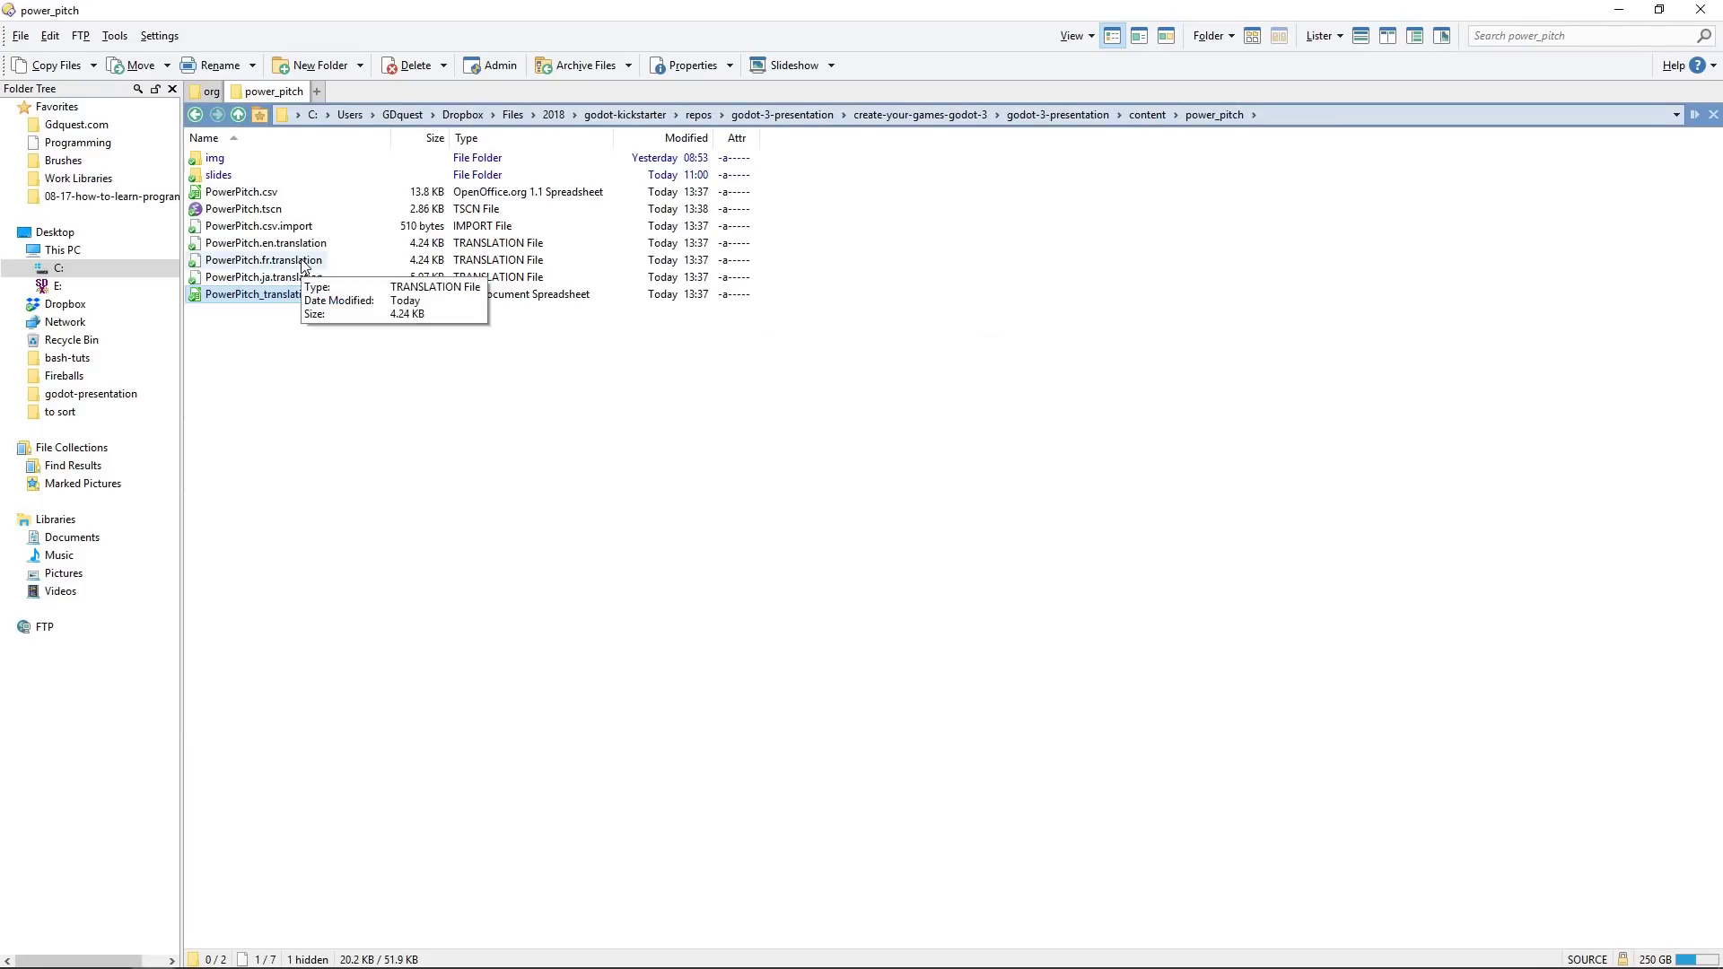
pyautogui.keyDown('ctrl'); pyautogui.click(289, 260); pyautogui.keyUp('ctrl')
pyautogui.keyDown('ctrl'); pyautogui.click(256, 193); pyautogui.keyUp('ctrl')
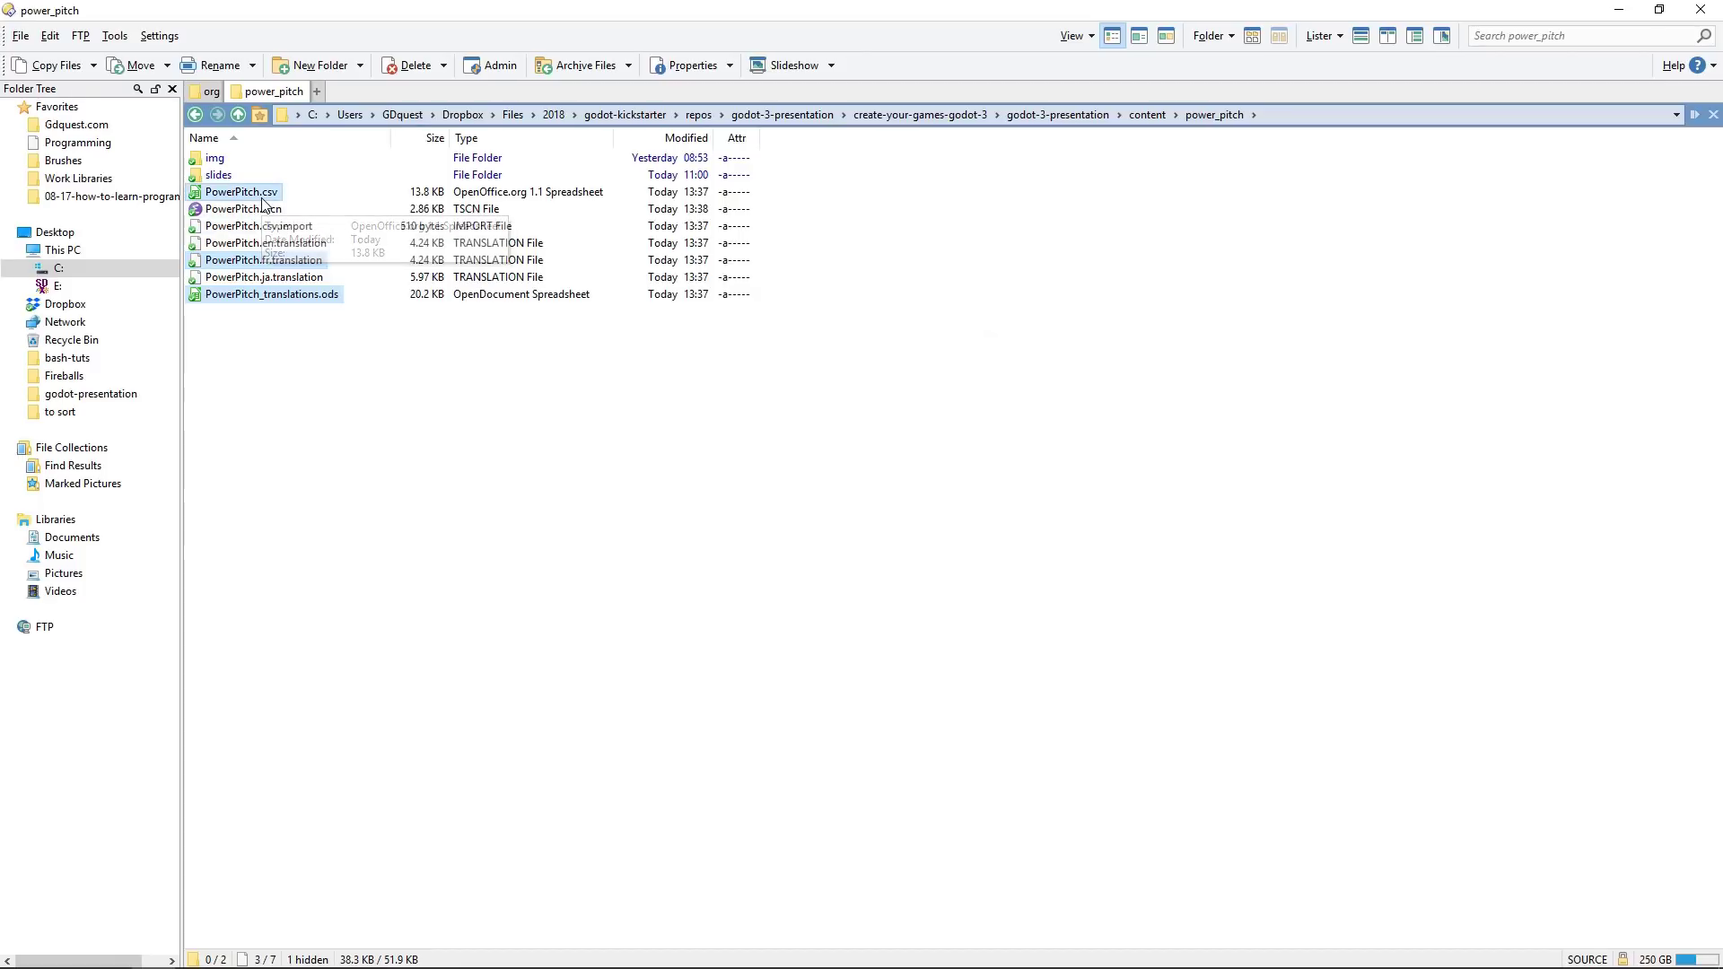
pyautogui.rightClick(264, 201)
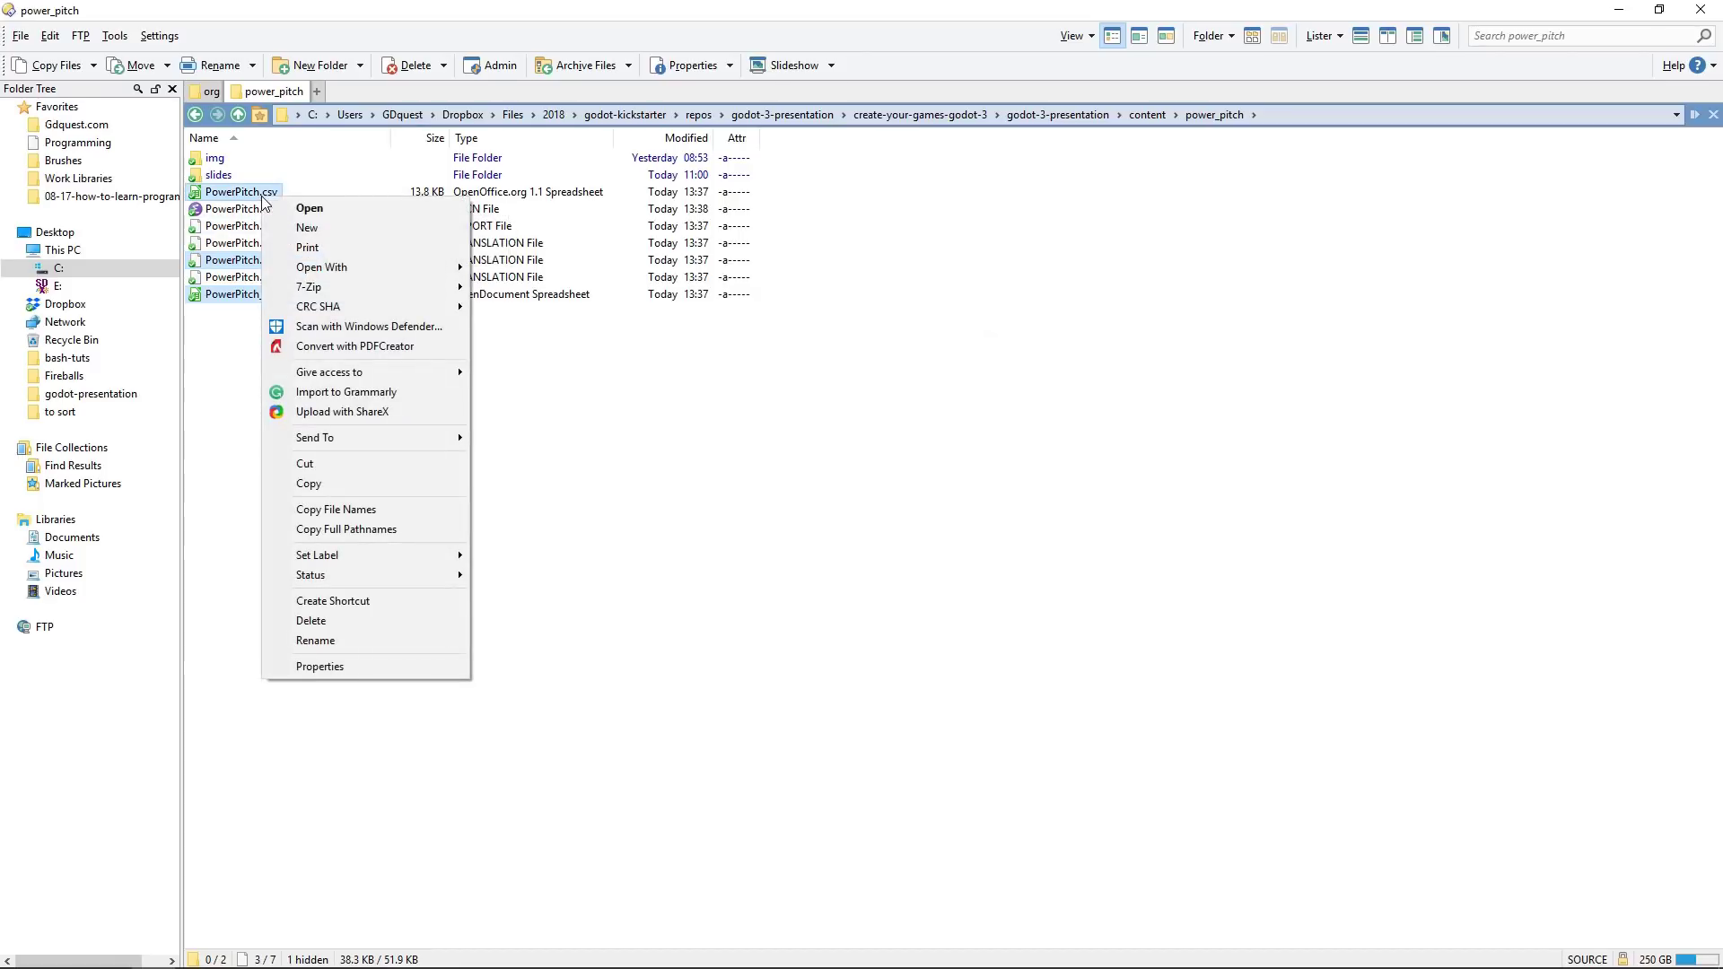
pyautogui.moveTo(347, 285)
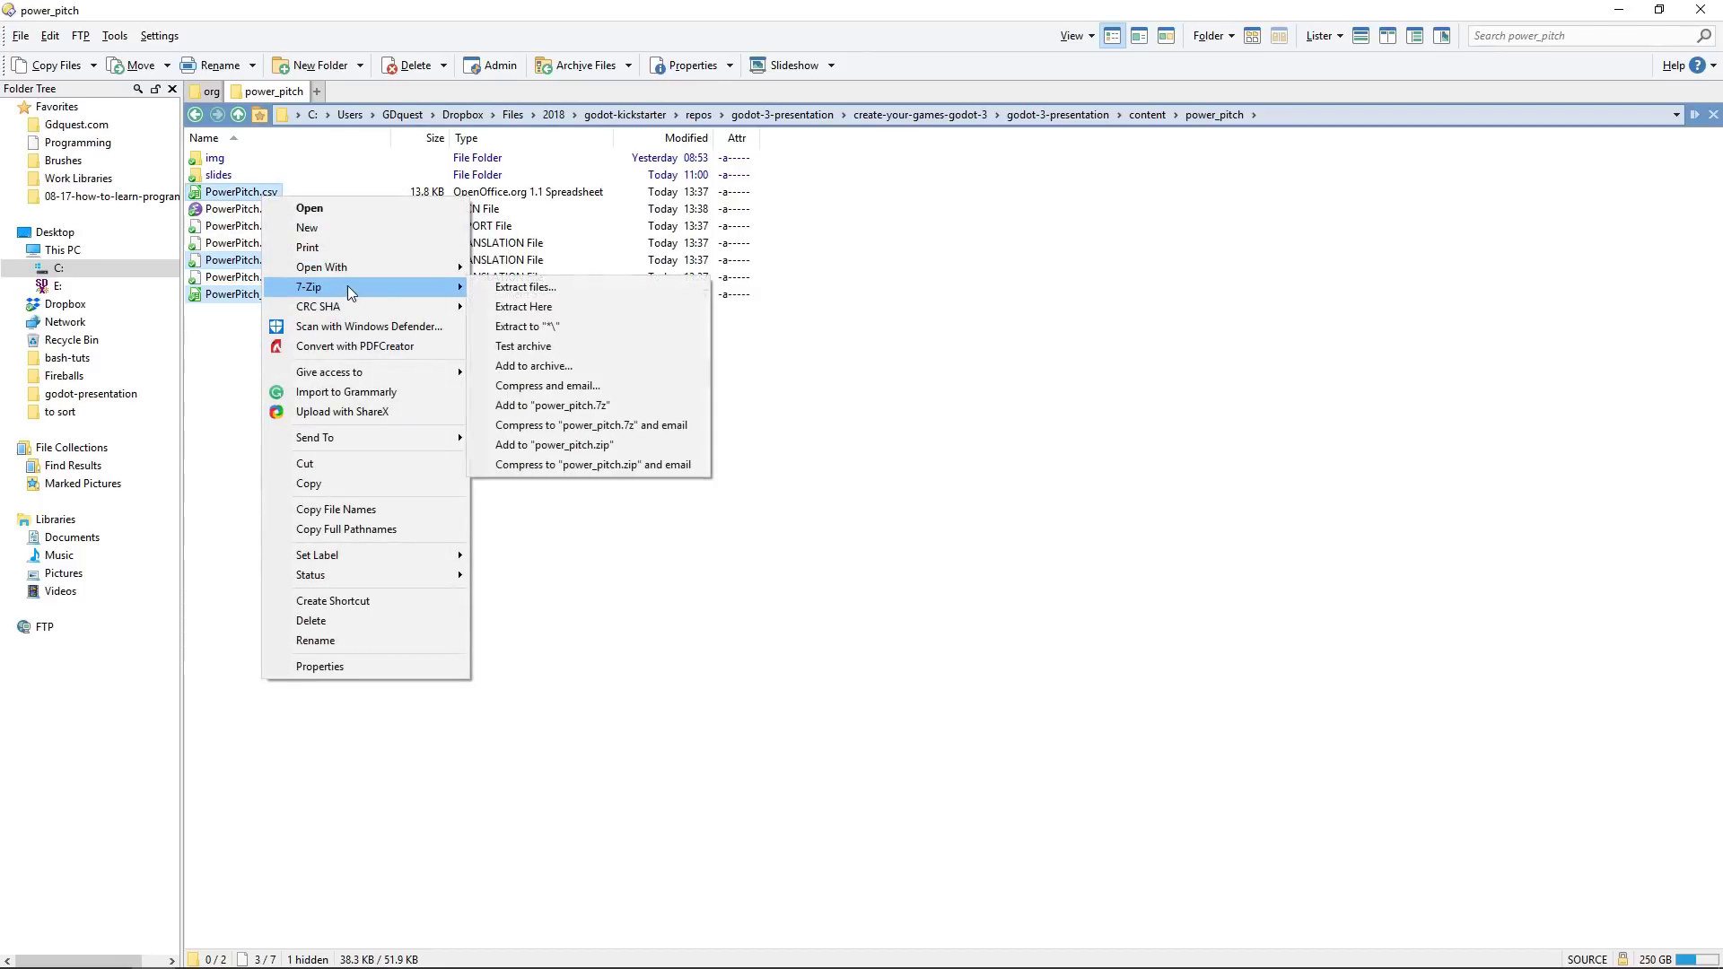
pyautogui.click(567, 446)
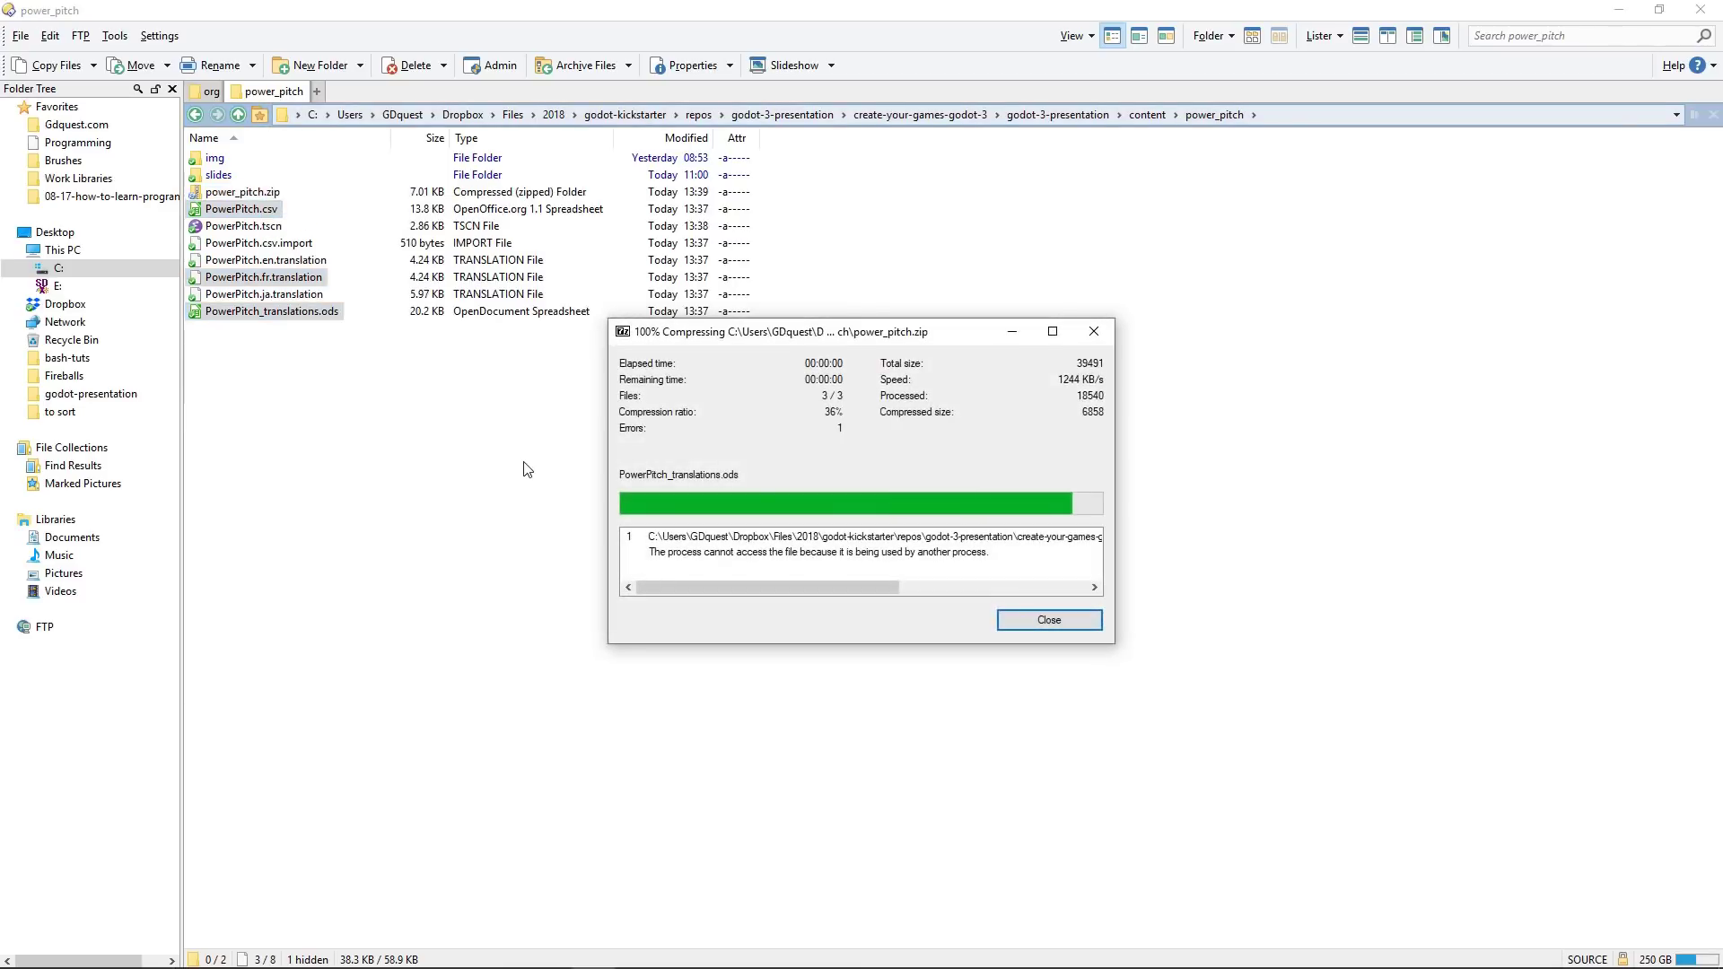
pyautogui.click(1049, 620)
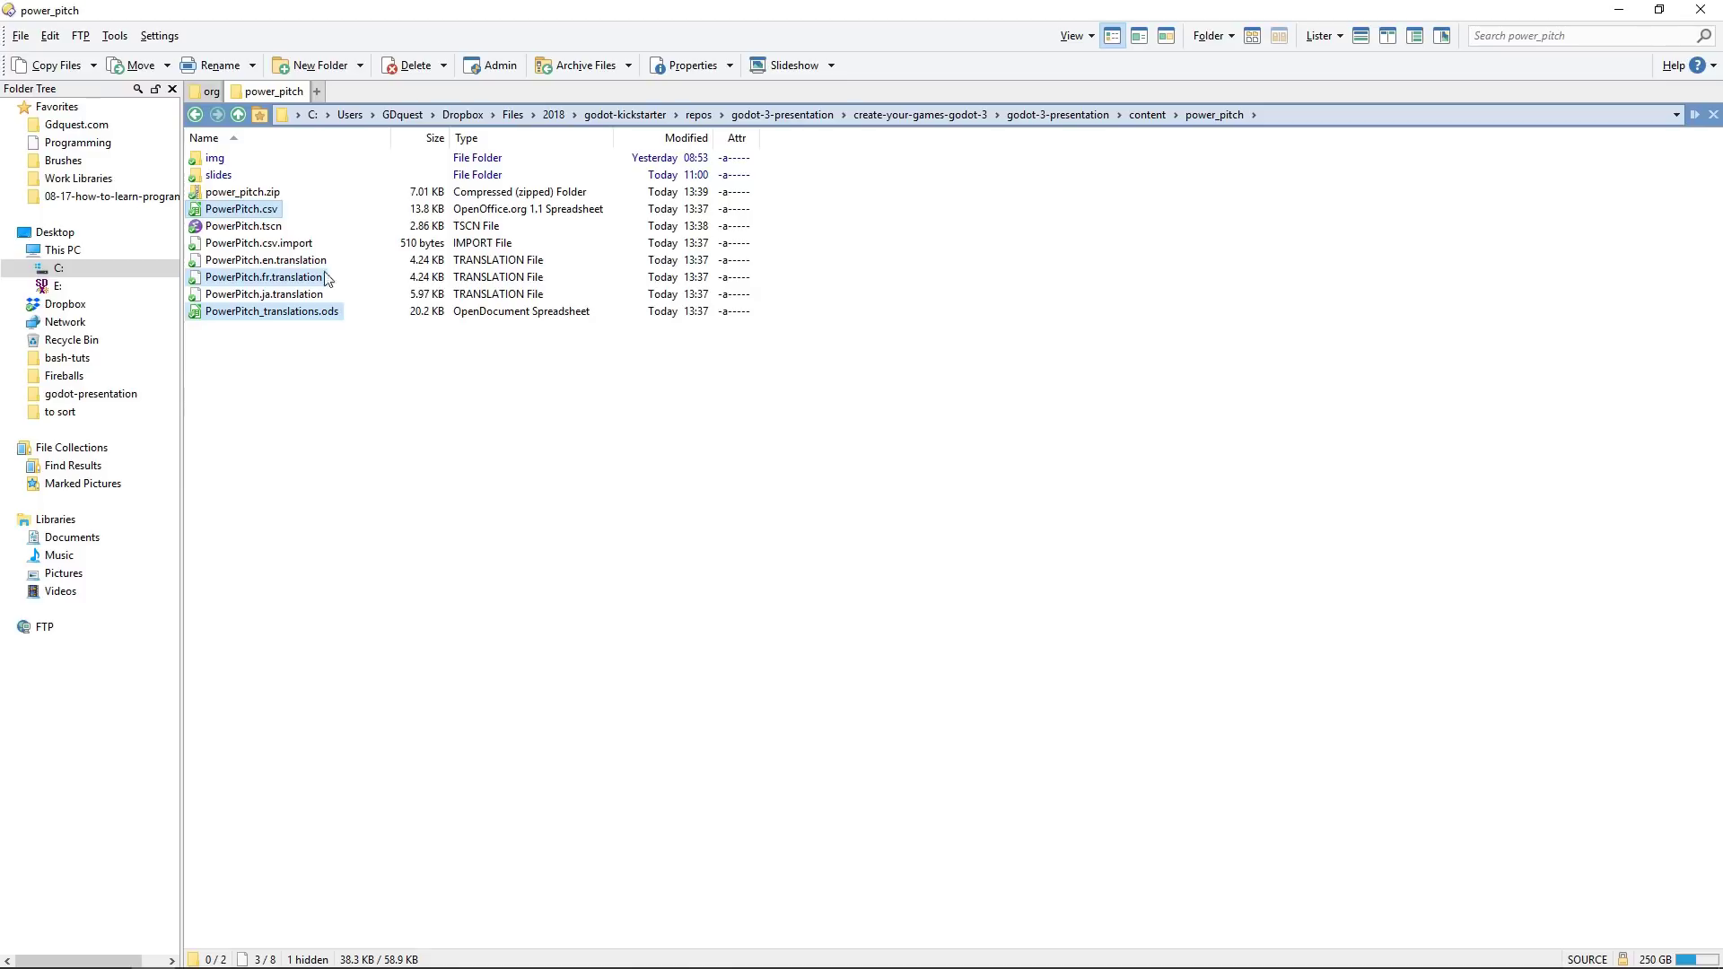
# Step: Minimize the LibreOffice Calc window and attach power_pitch.zip to the description of the French translation issue
pyautogui.click(549, 951)
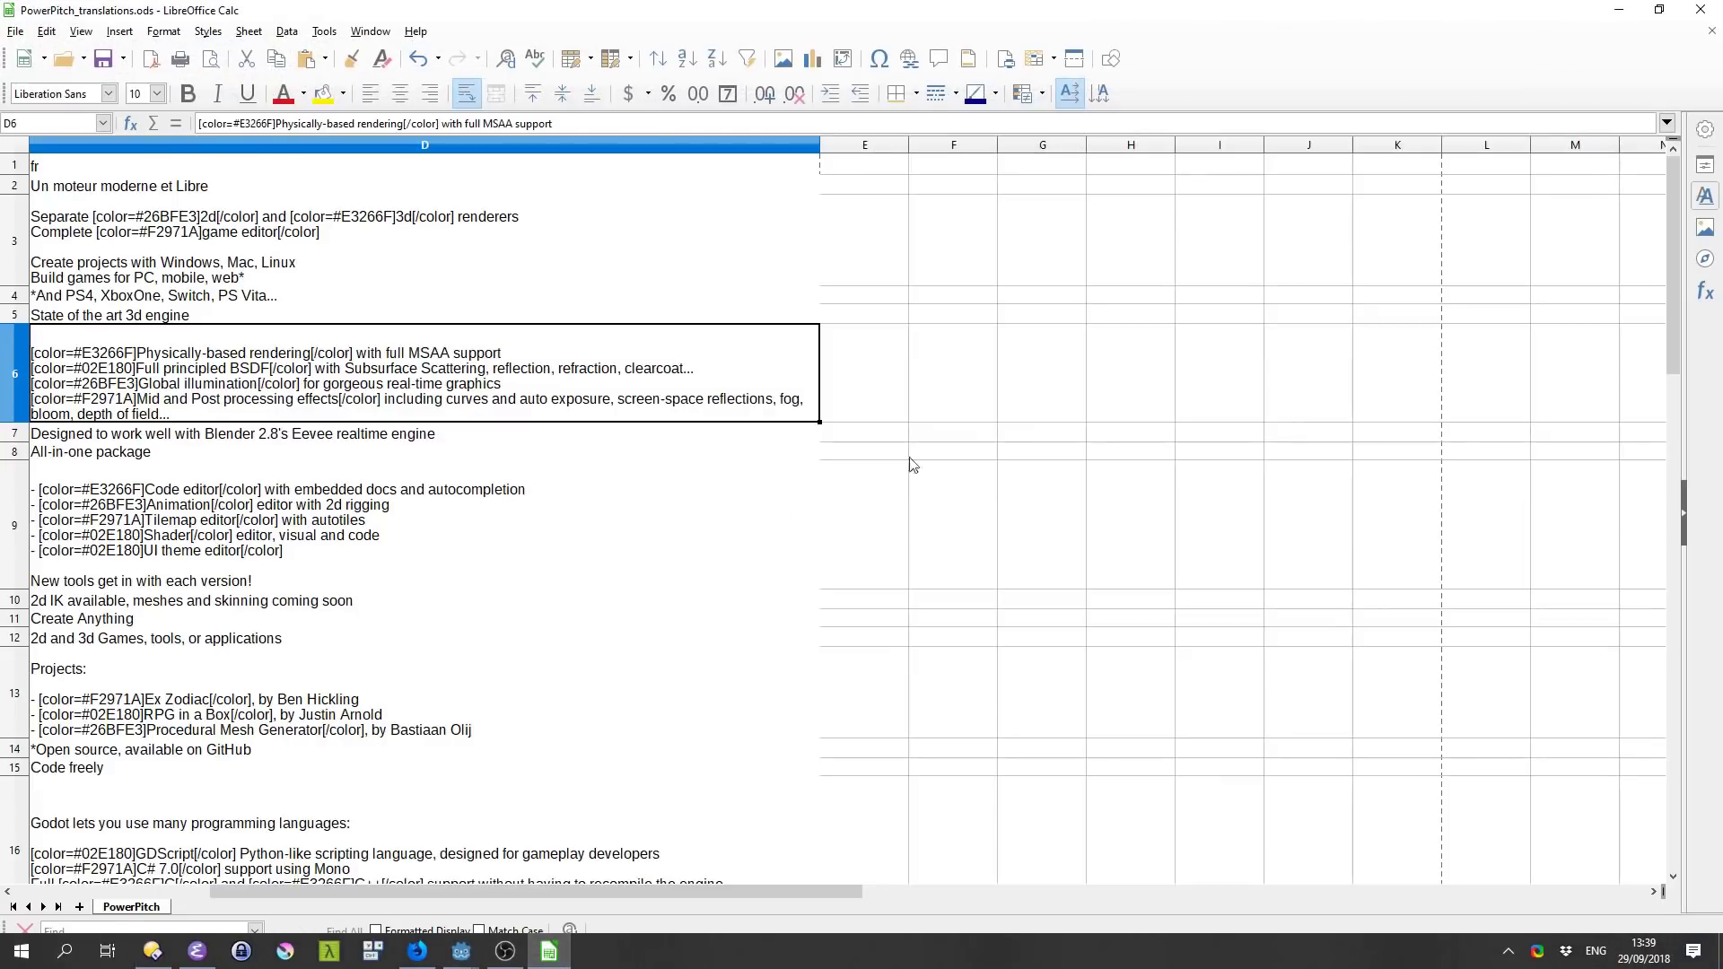
pyautogui.click(1619, 9)
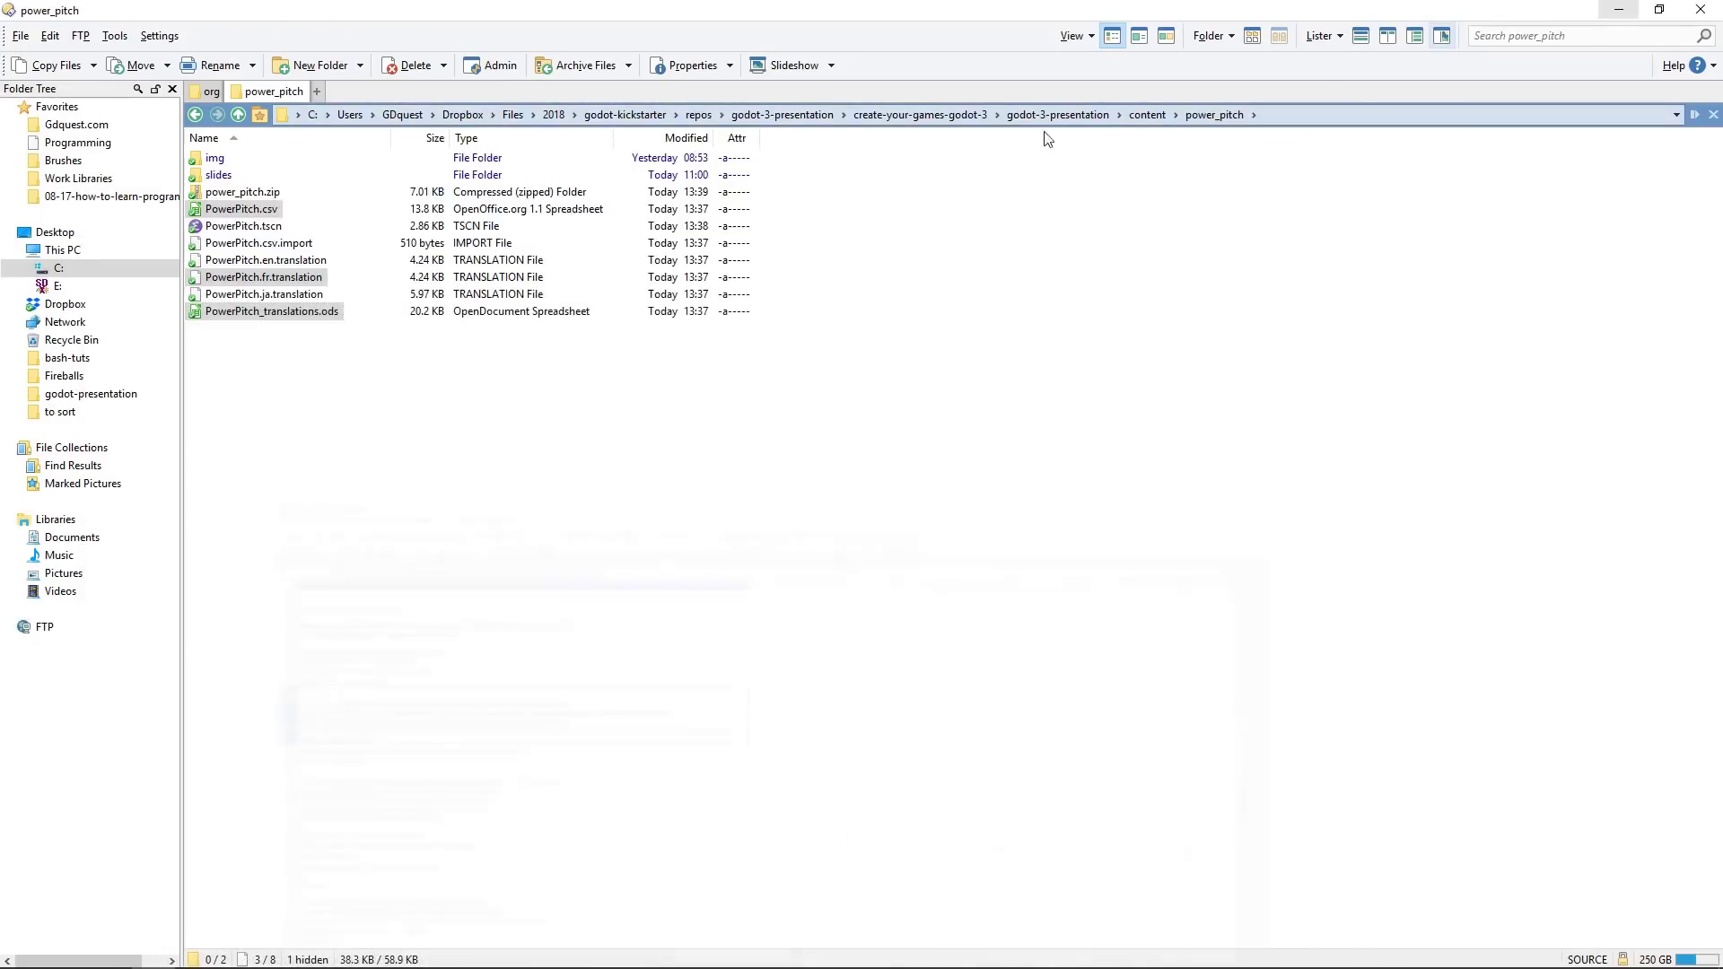
pyautogui.click(241, 194)
pyautogui.doubleClick(703, 8)
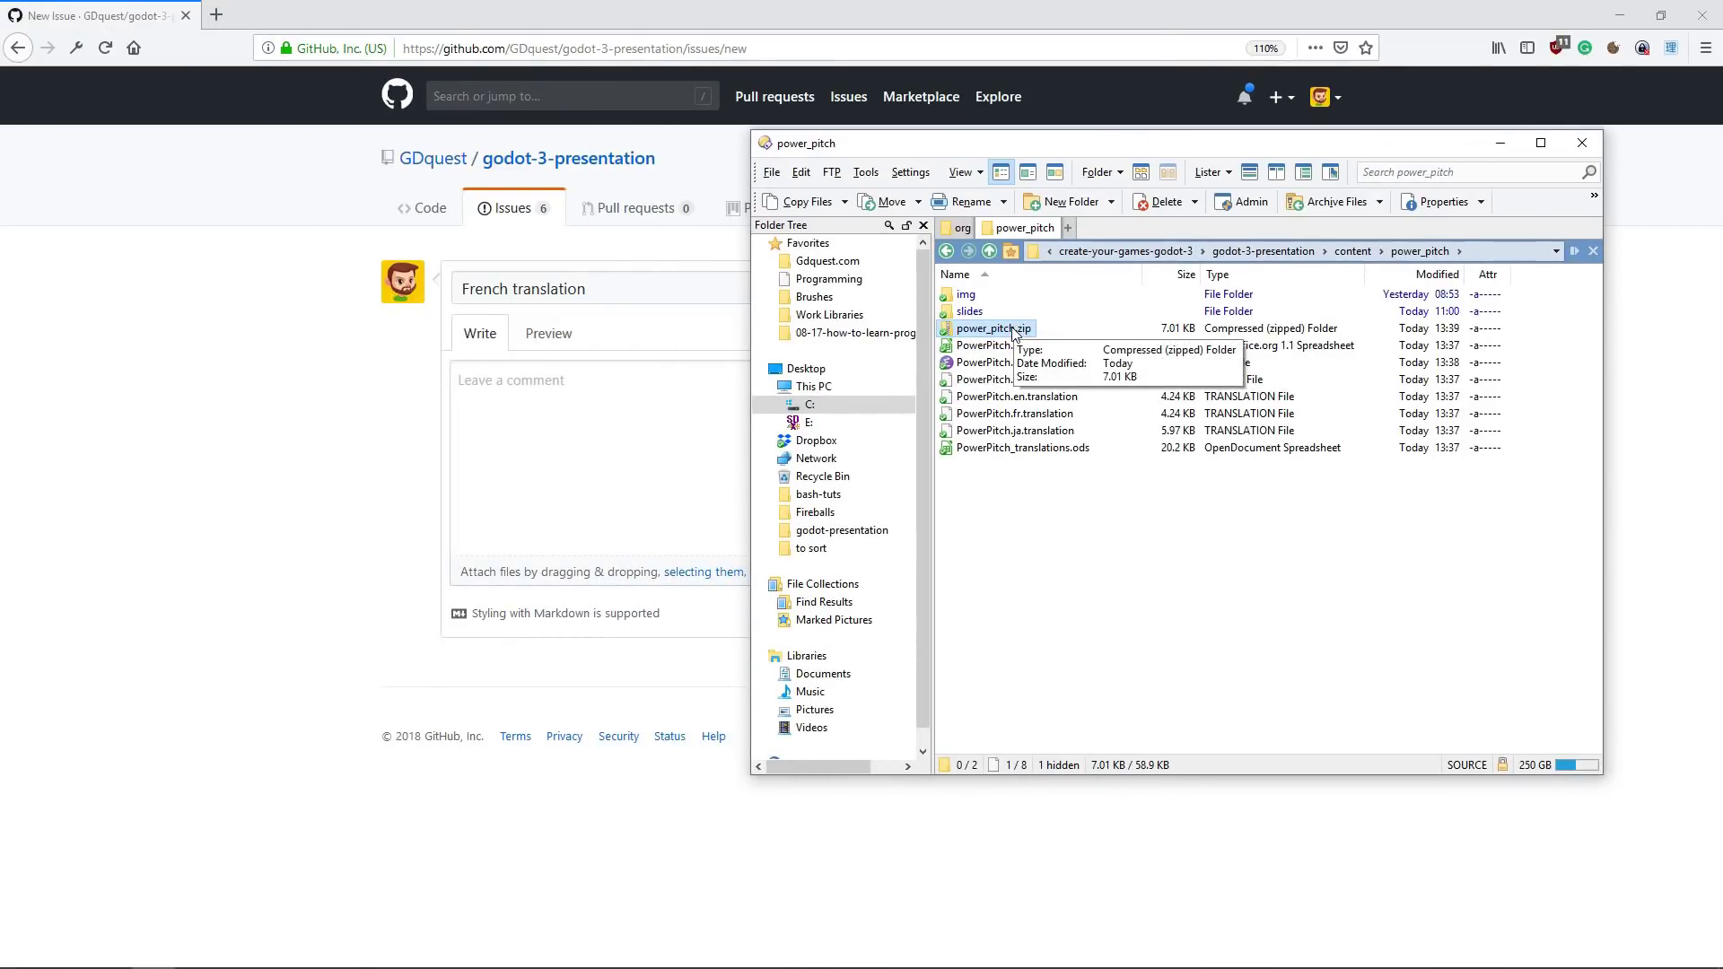
pyautogui.moveTo(1014, 332); pyautogui.dragTo(625, 487)
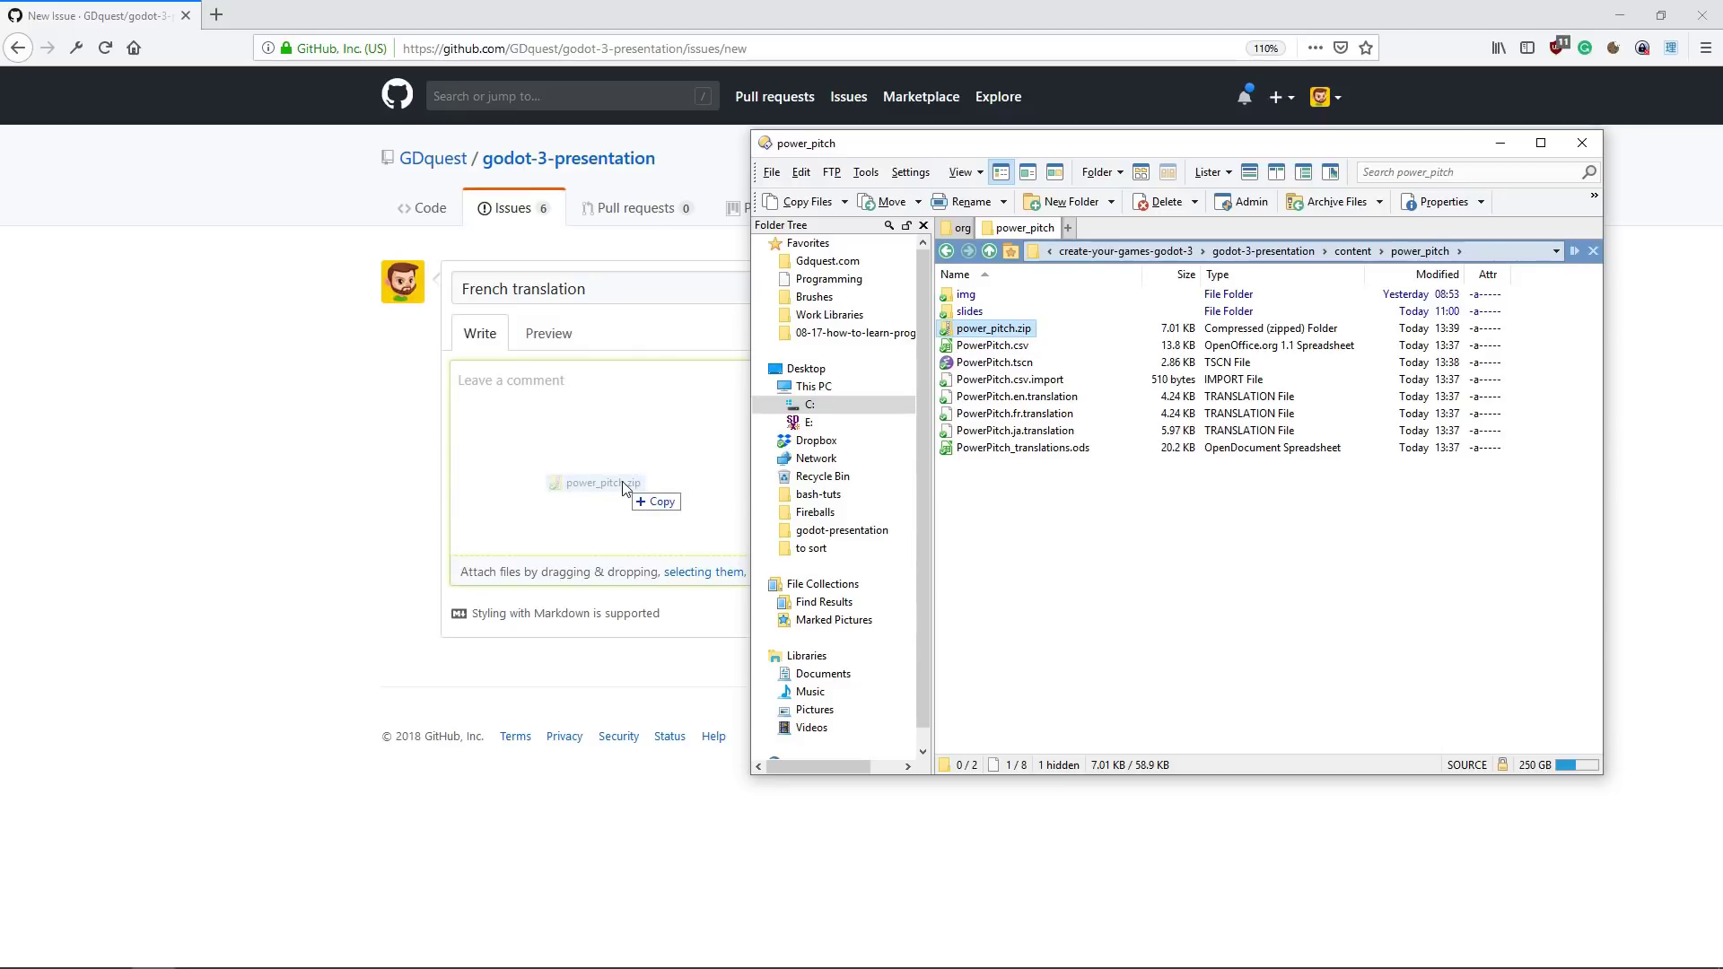
pyautogui.moveTo(626, 487); pyautogui.dragTo(628, 485)
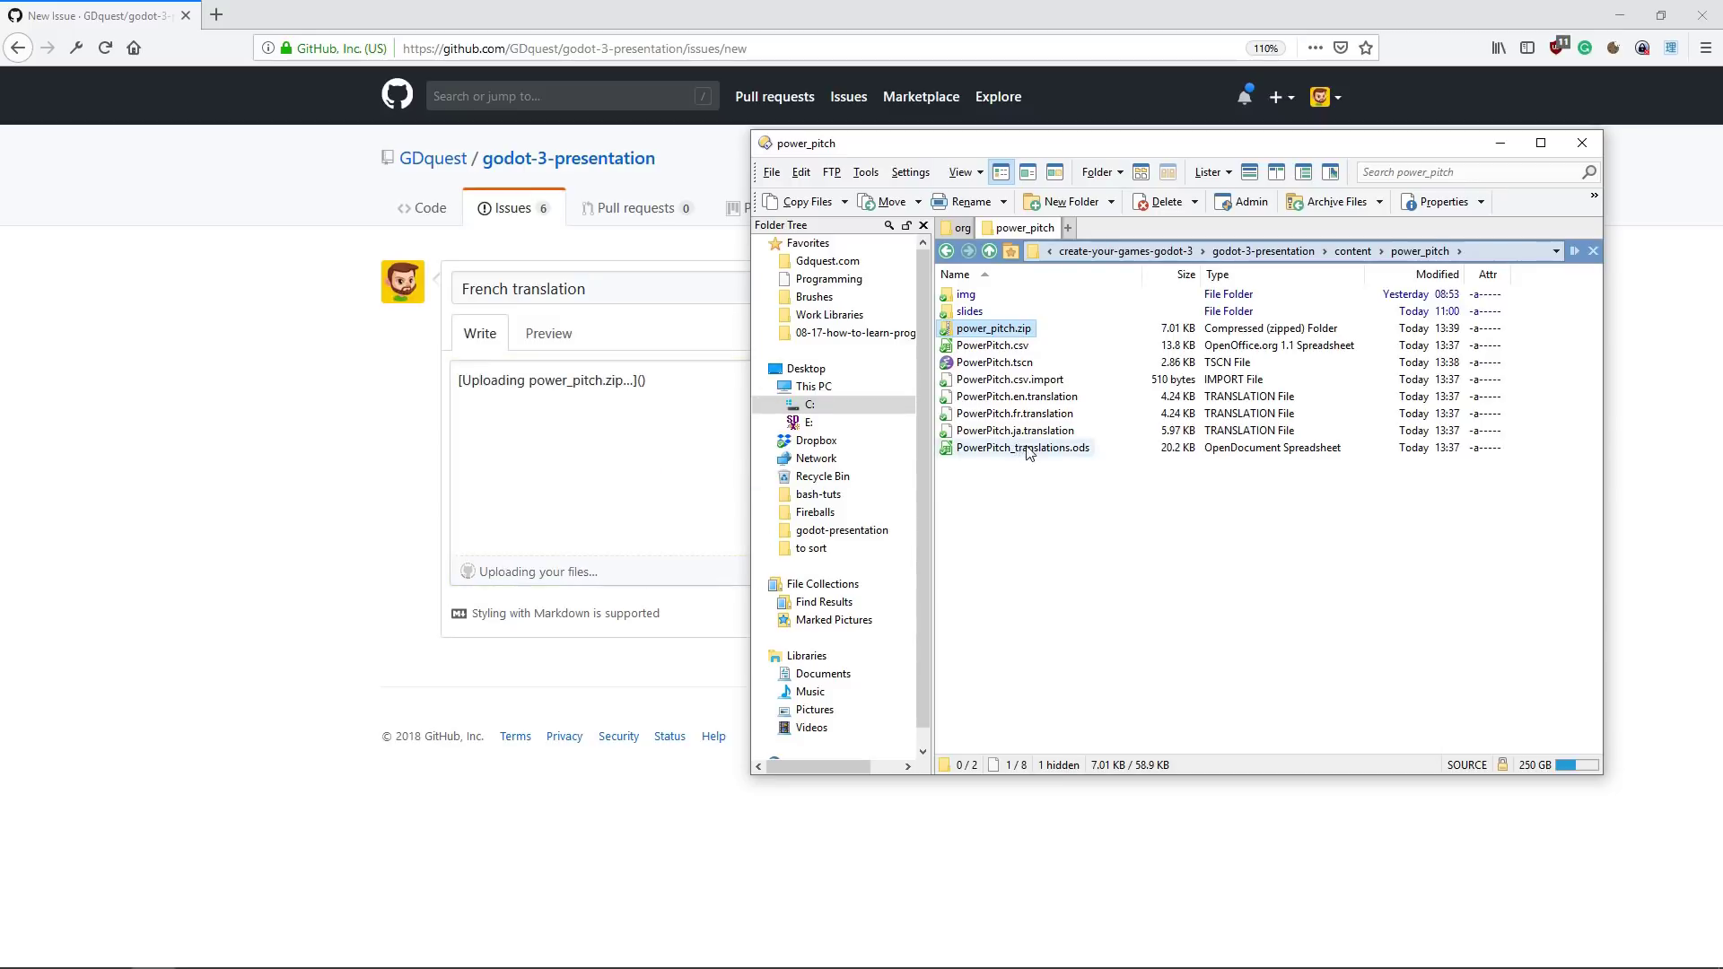
# Step: Return to the issue description and add blank lines above and below the power_pitch.zip link
pyautogui.click(1029, 453)
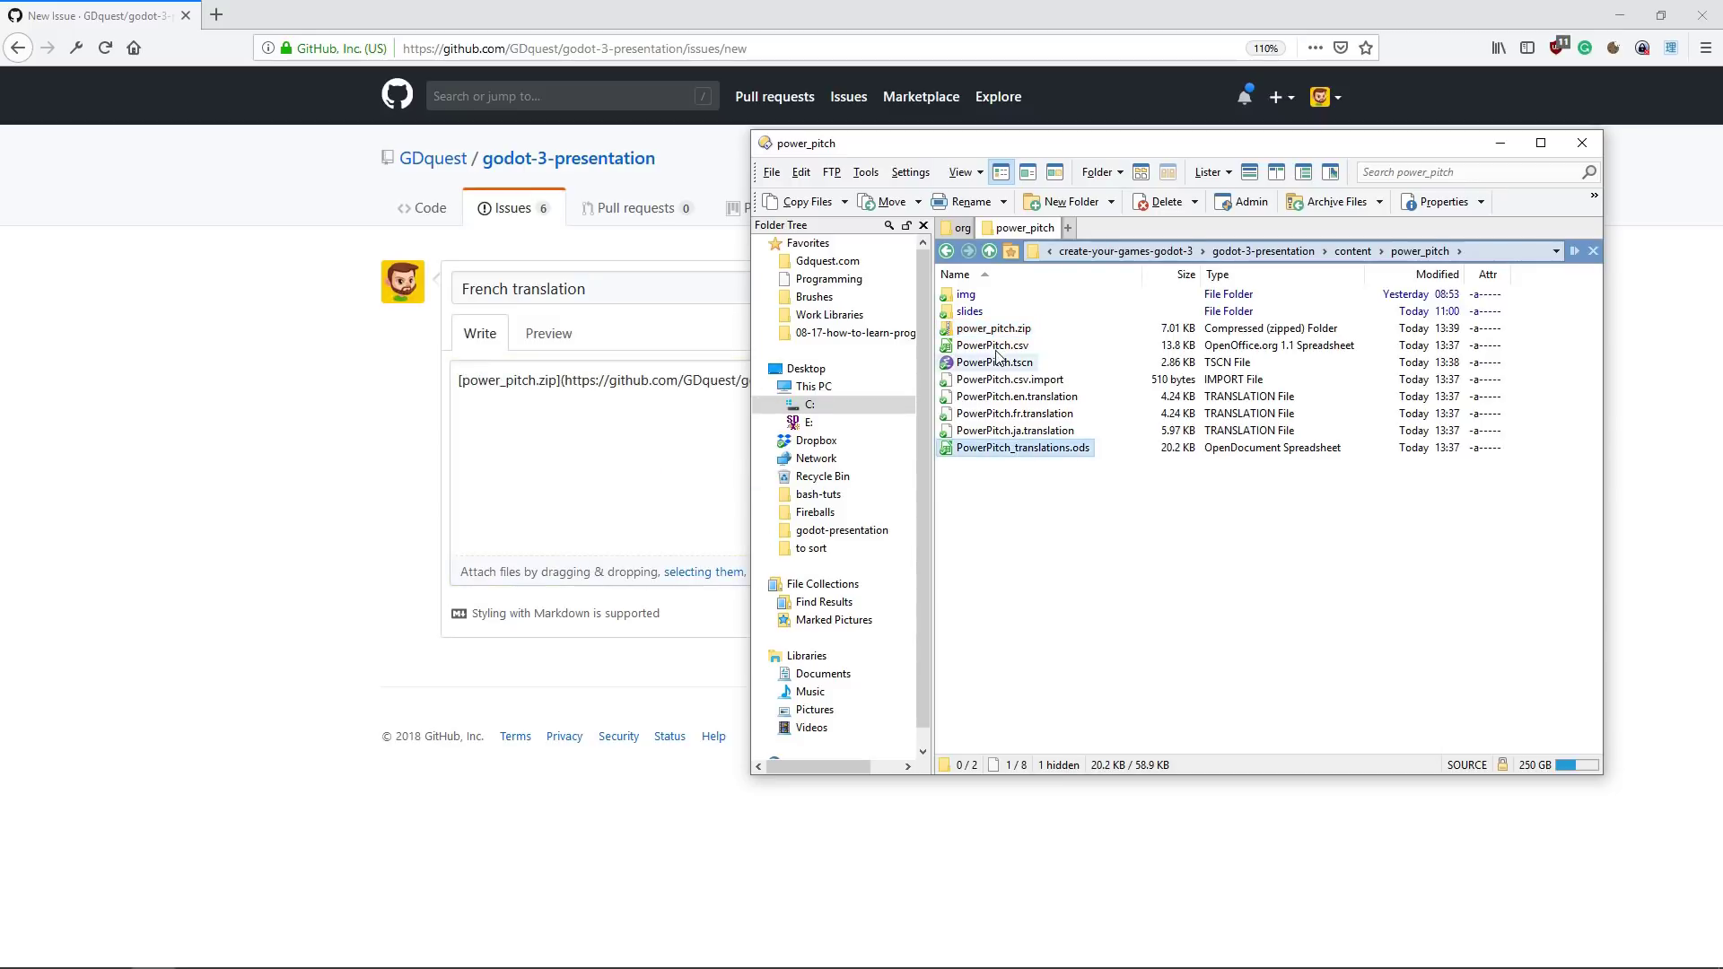
pyautogui.click(530, 482)
pyautogui.doubleClick(503, 380)
pyautogui.click(982, 458)
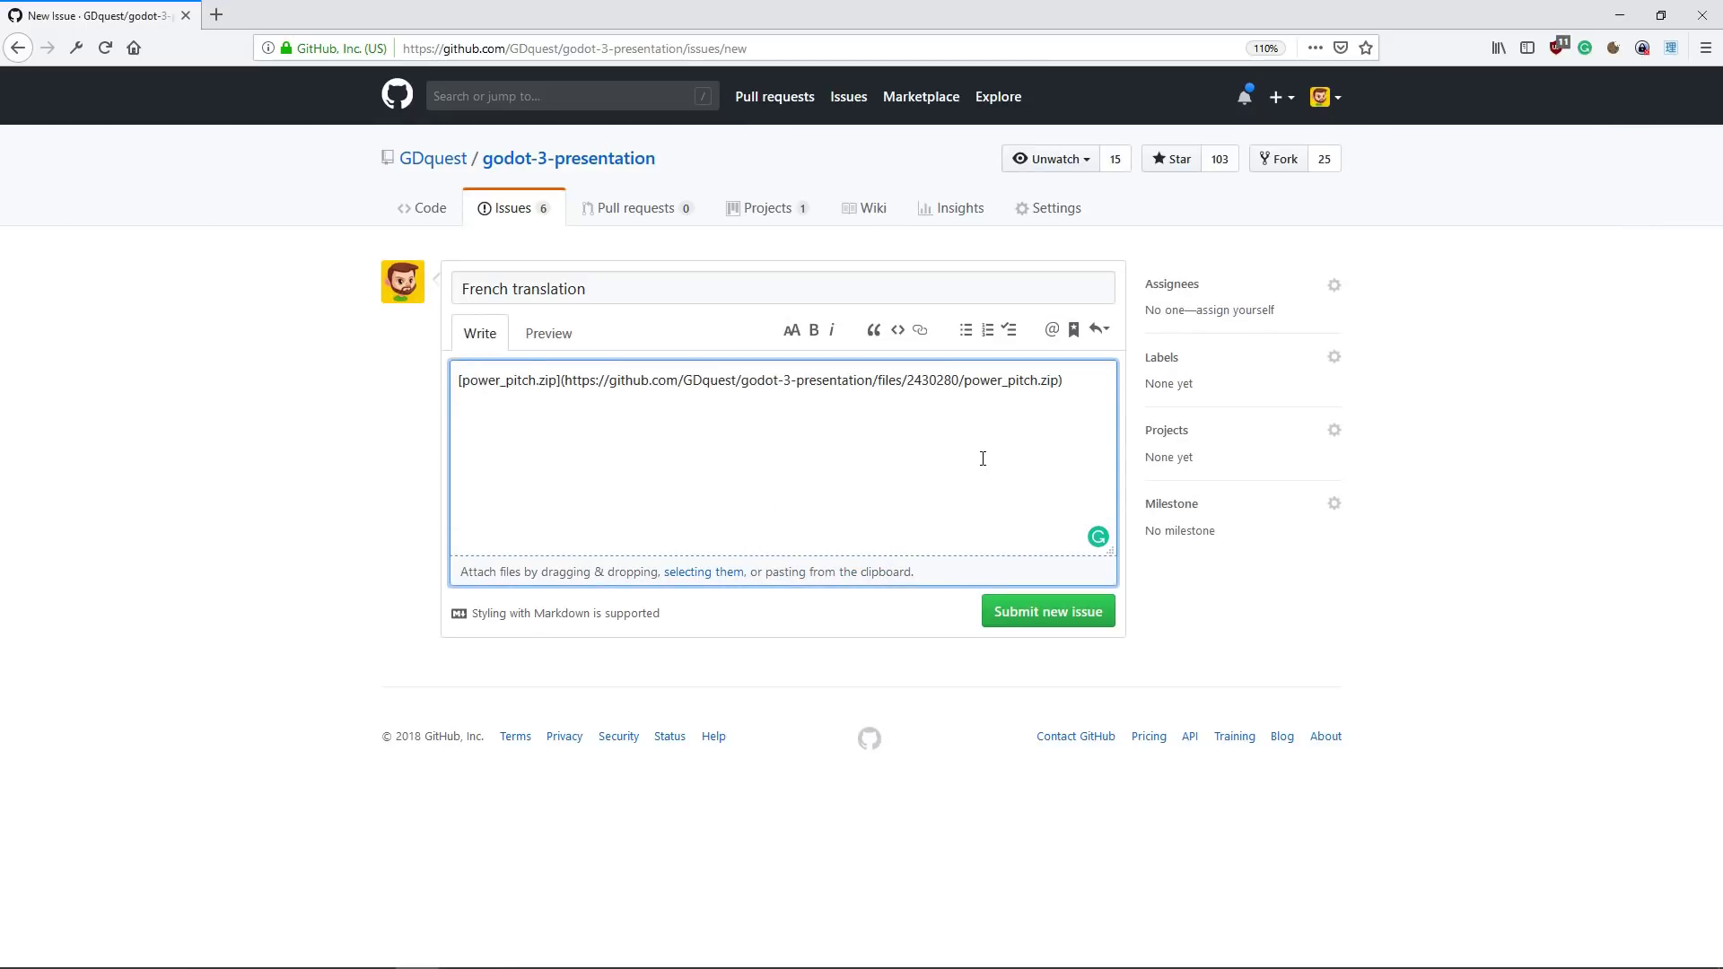
pyautogui.press('Return')
pyautogui.press('Up')
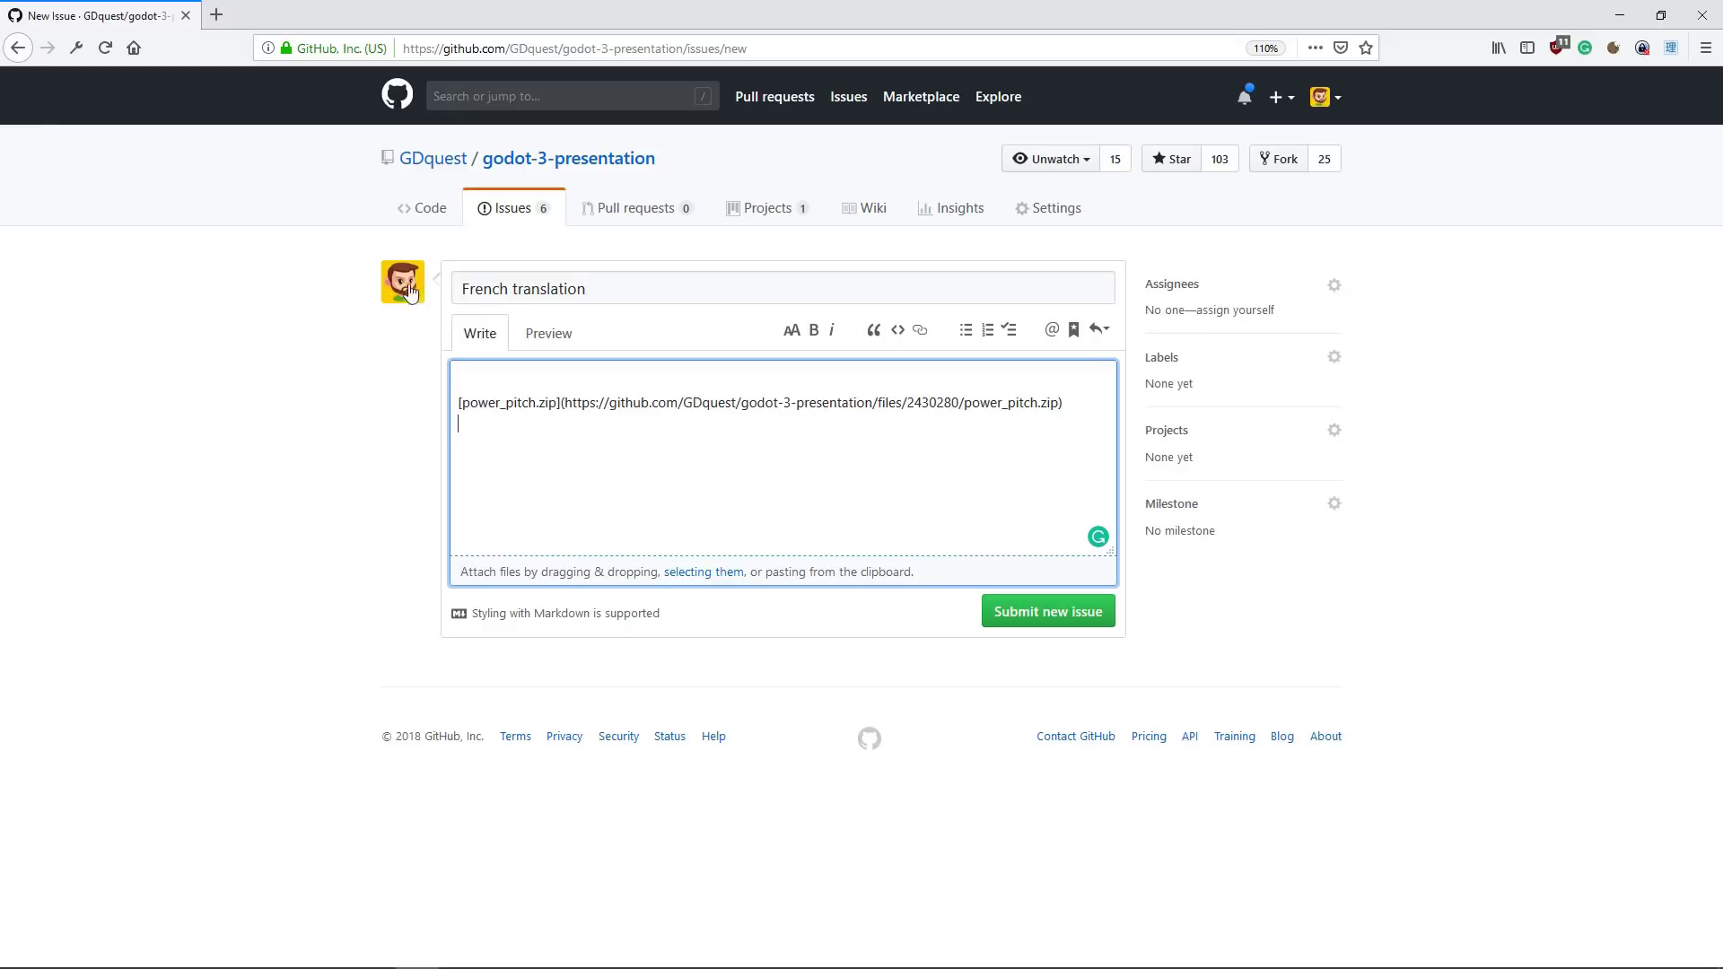
# Step: Open the issue author's profile in a separate tab, examine its organization and contact e-mail, and close that tab
pyautogui.moveTo(406, 302)
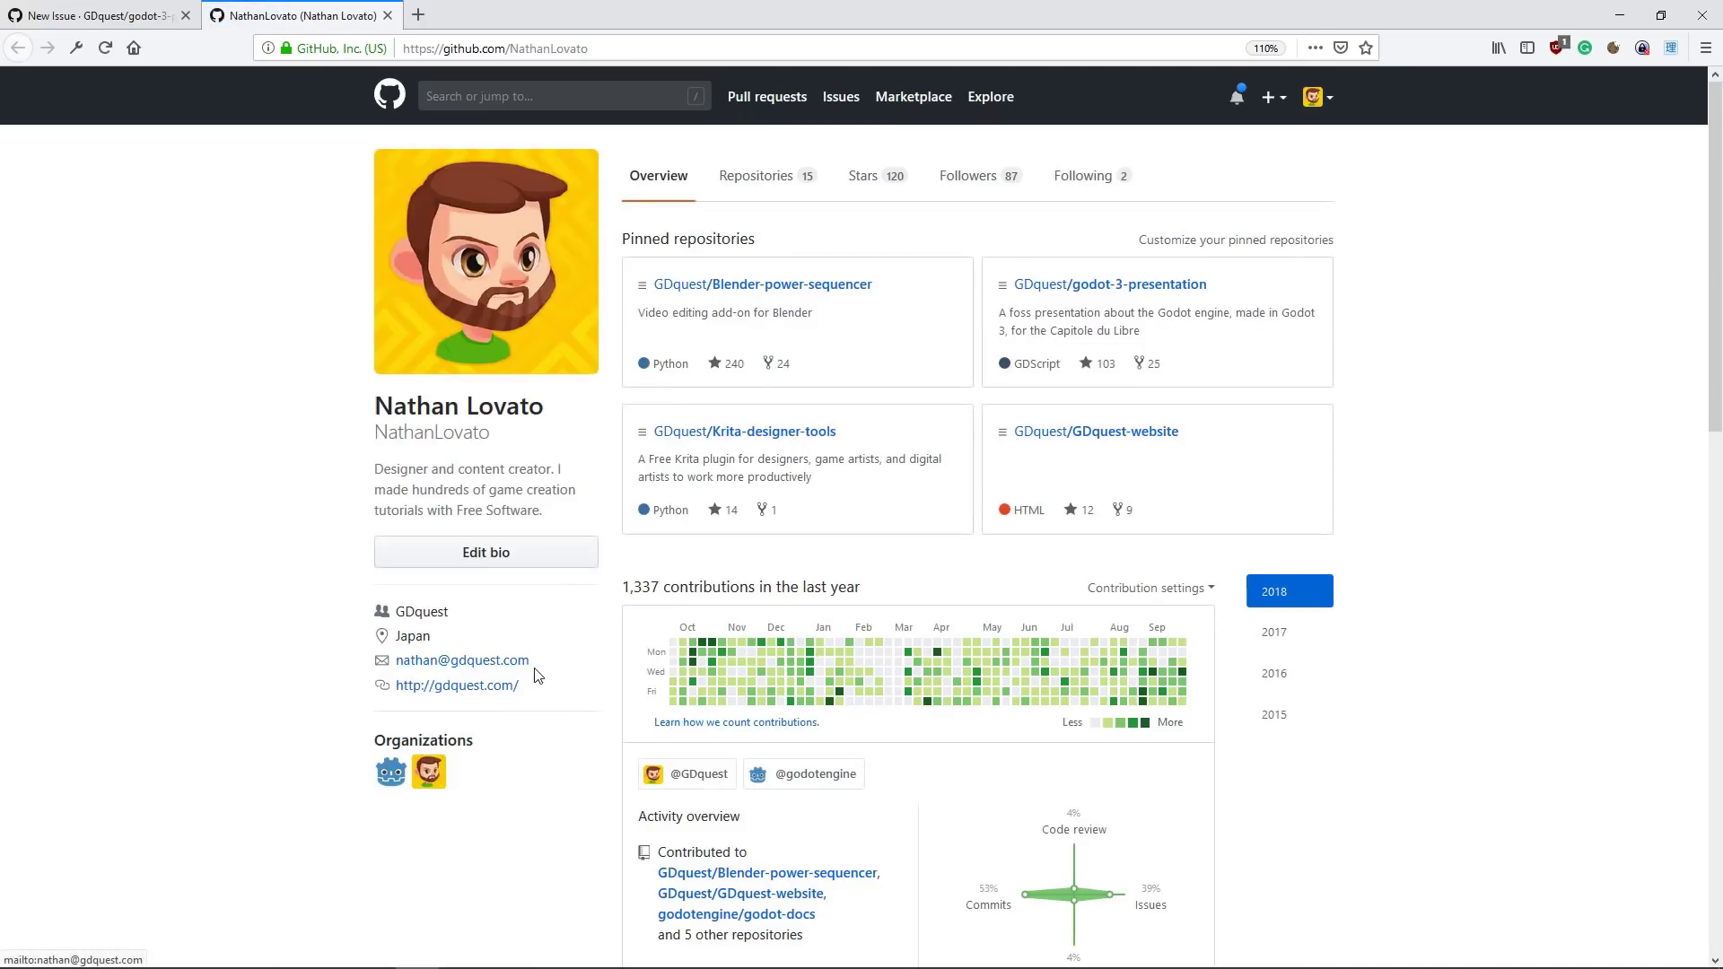
pyautogui.doubleClick(401, 611)
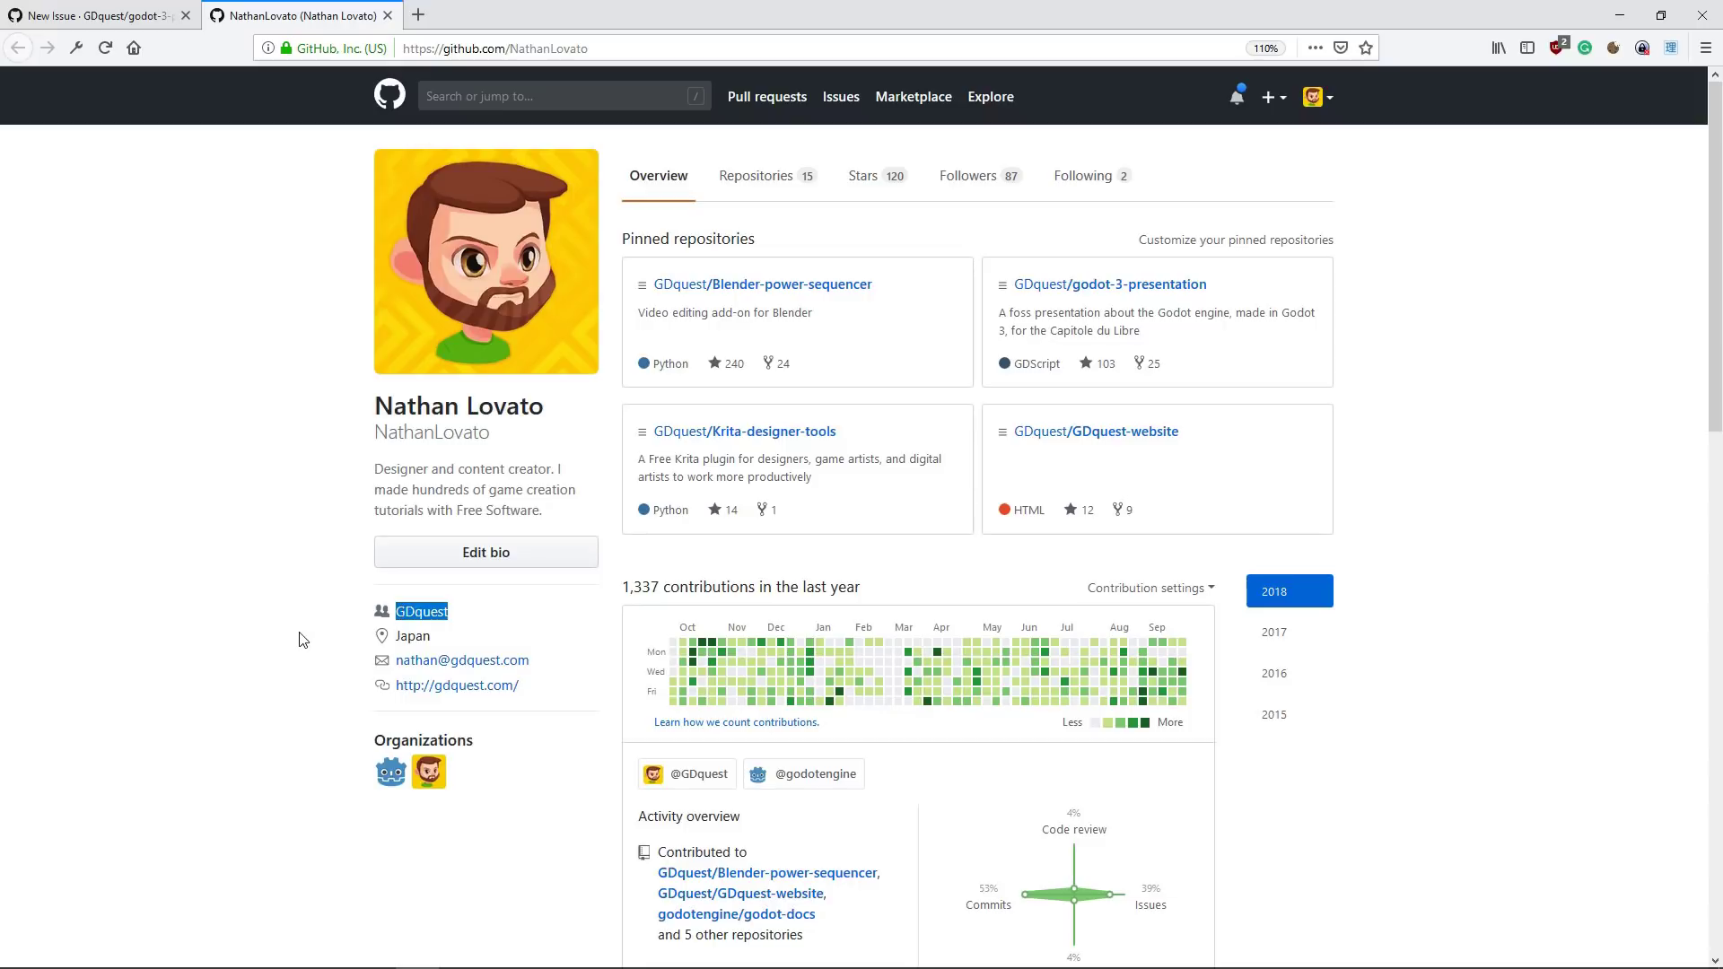
pyautogui.click(329, 649)
pyautogui.moveTo(557, 664); pyautogui.dragTo(398, 666)
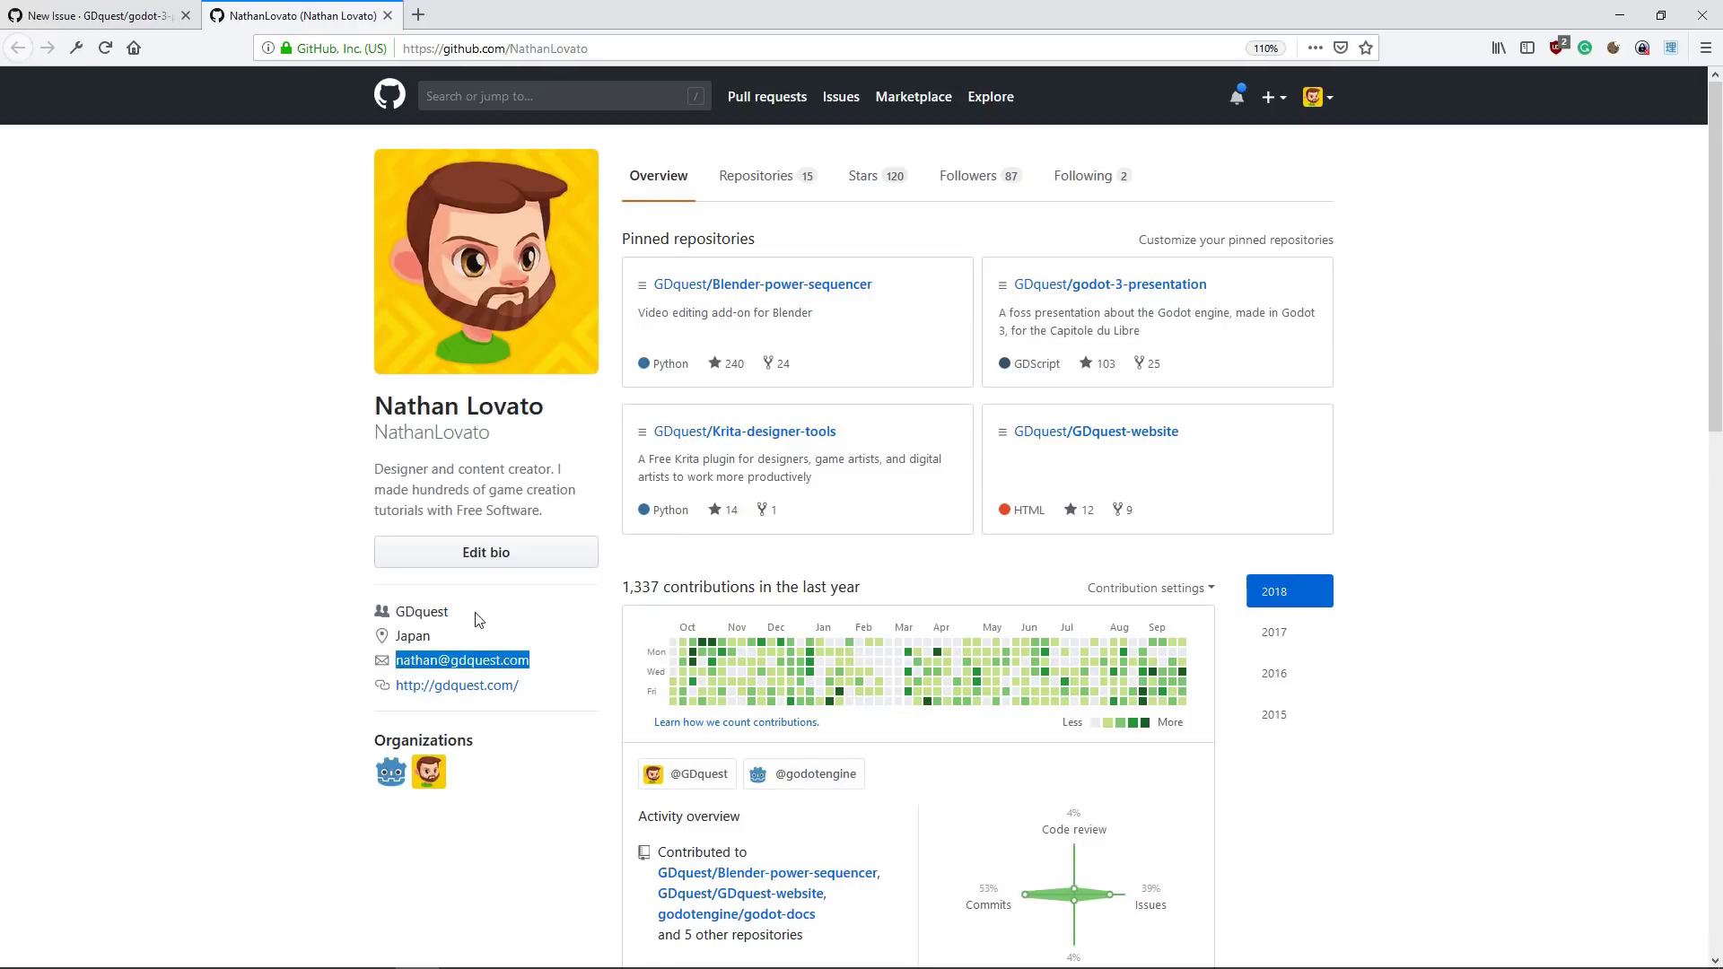
pyautogui.moveTo(480, 619); pyautogui.dragTo(396, 615)
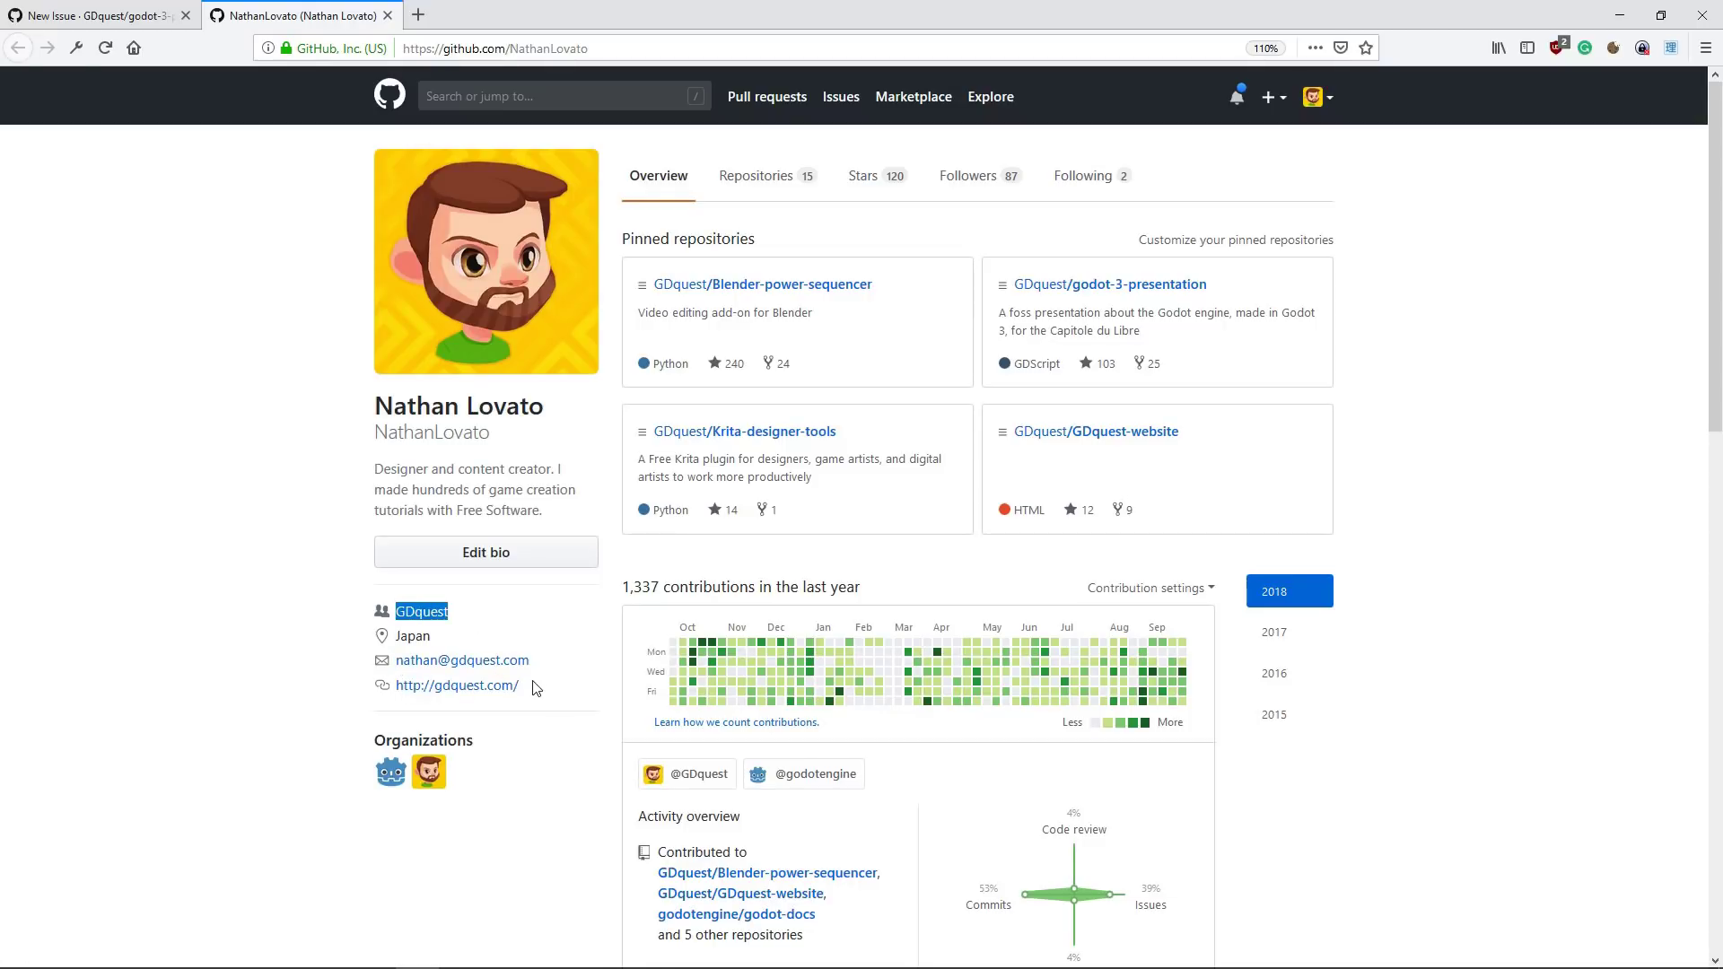
pyautogui.click(99, 15)
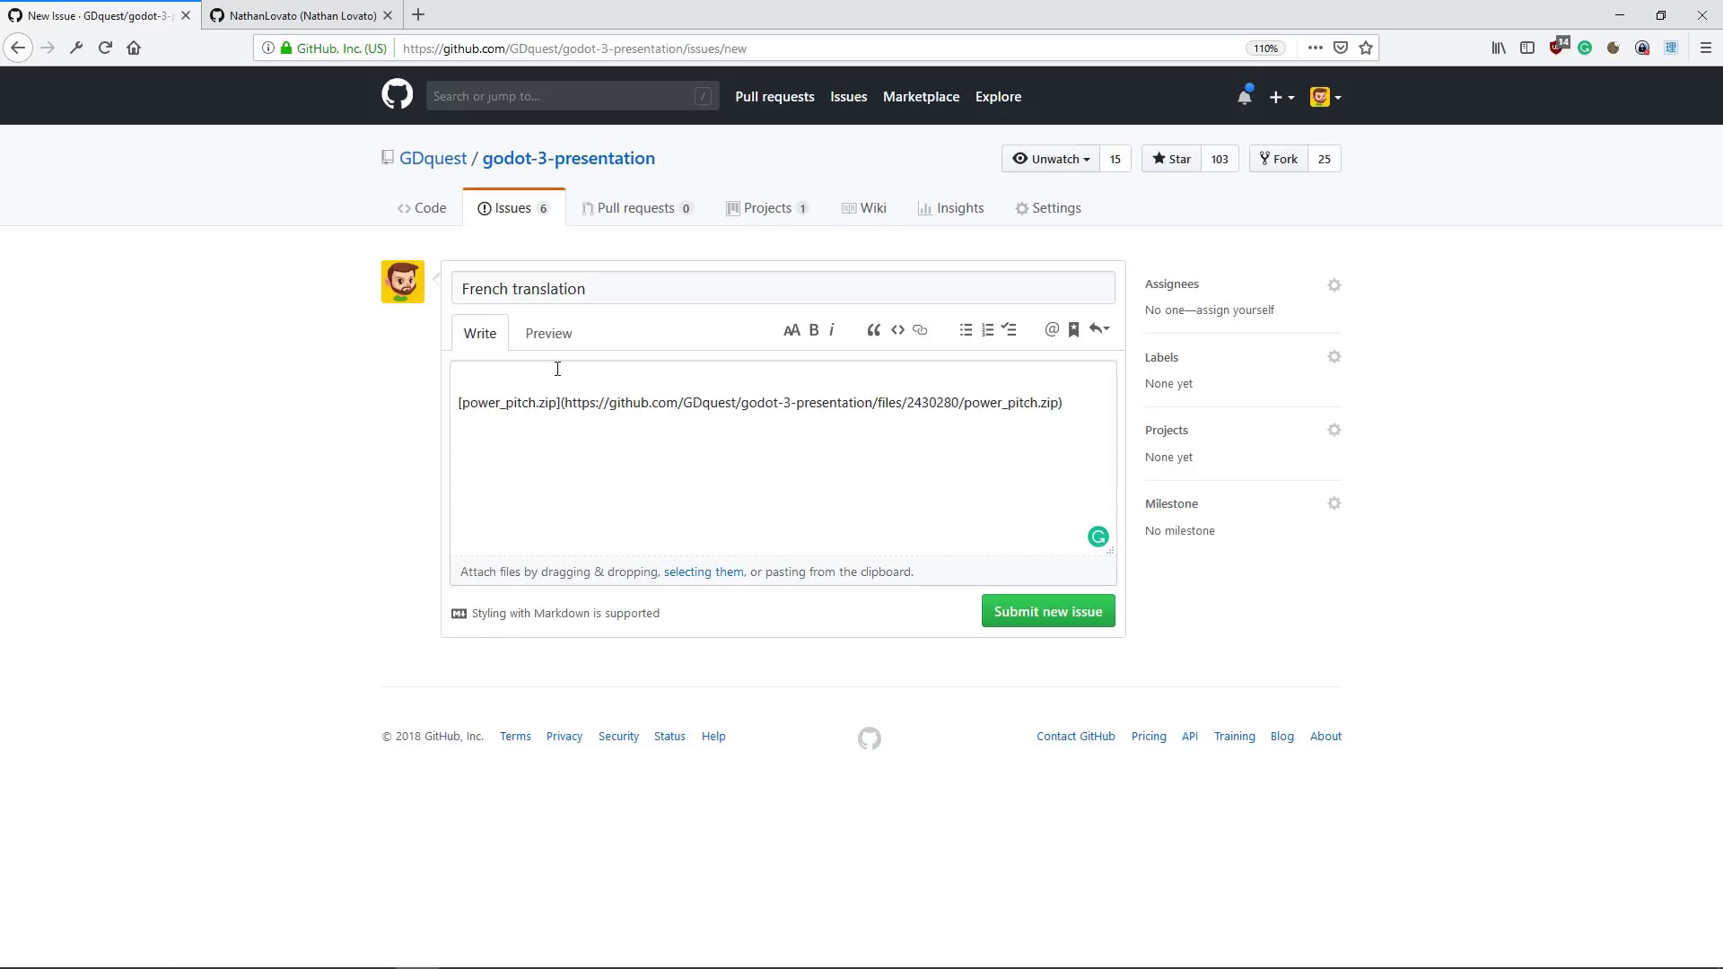
pyautogui.click(334, 9)
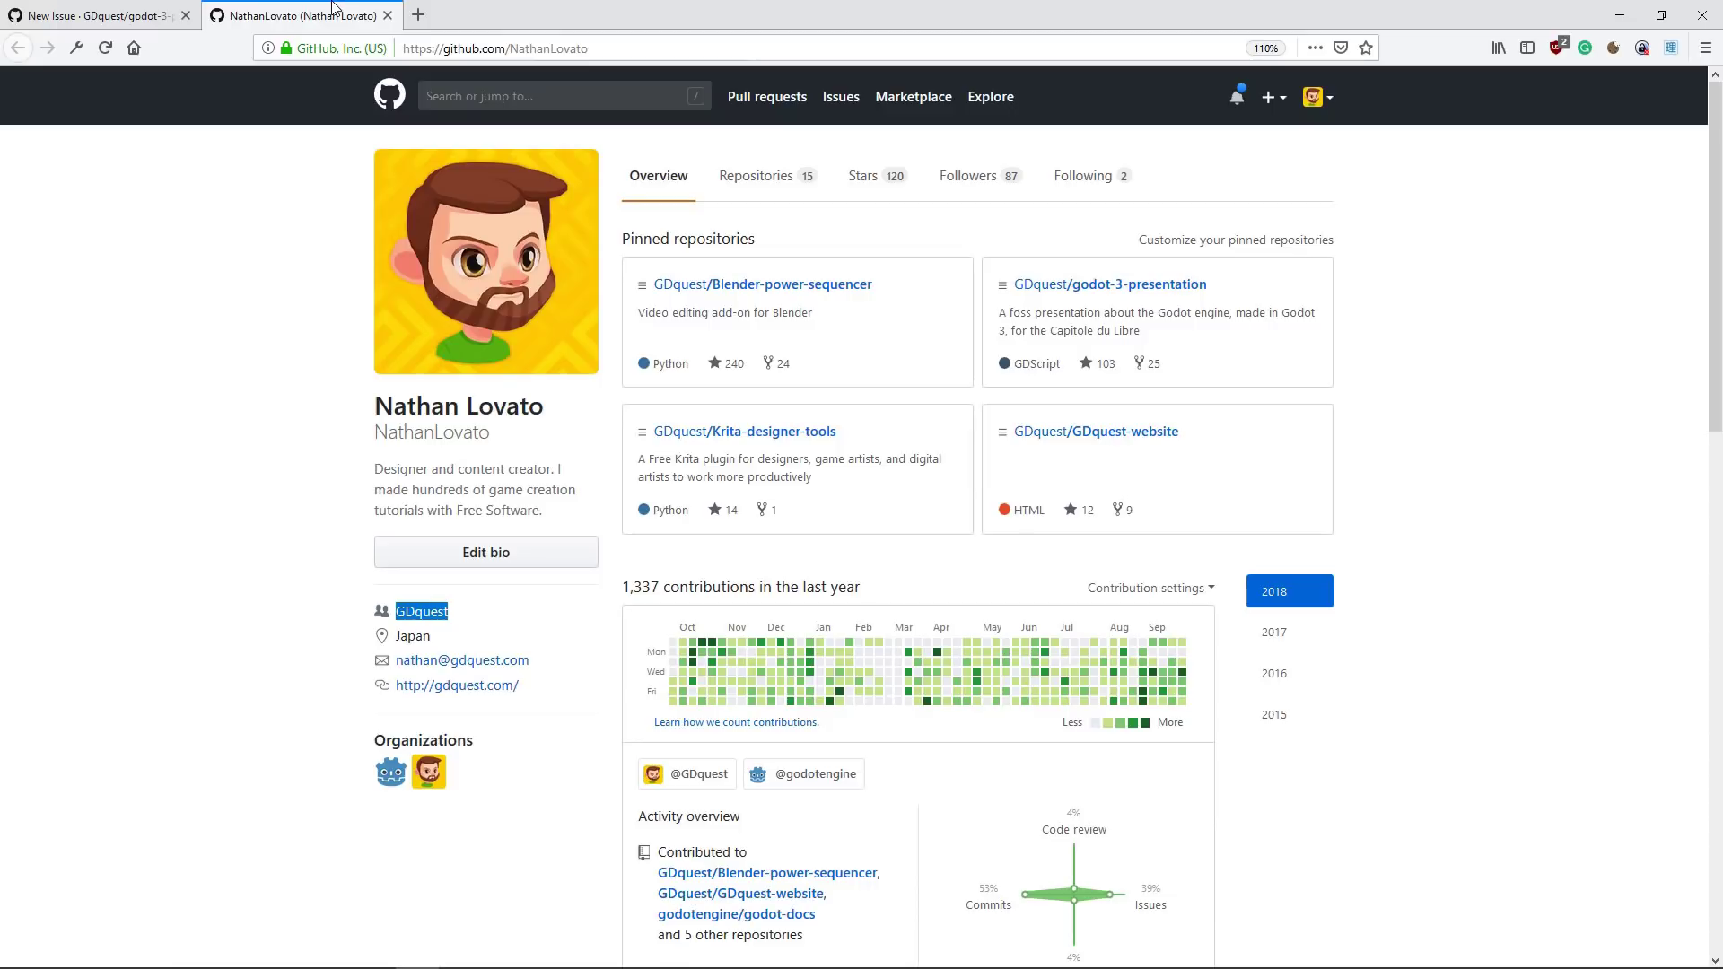
pyautogui.middleClick(334, 9)
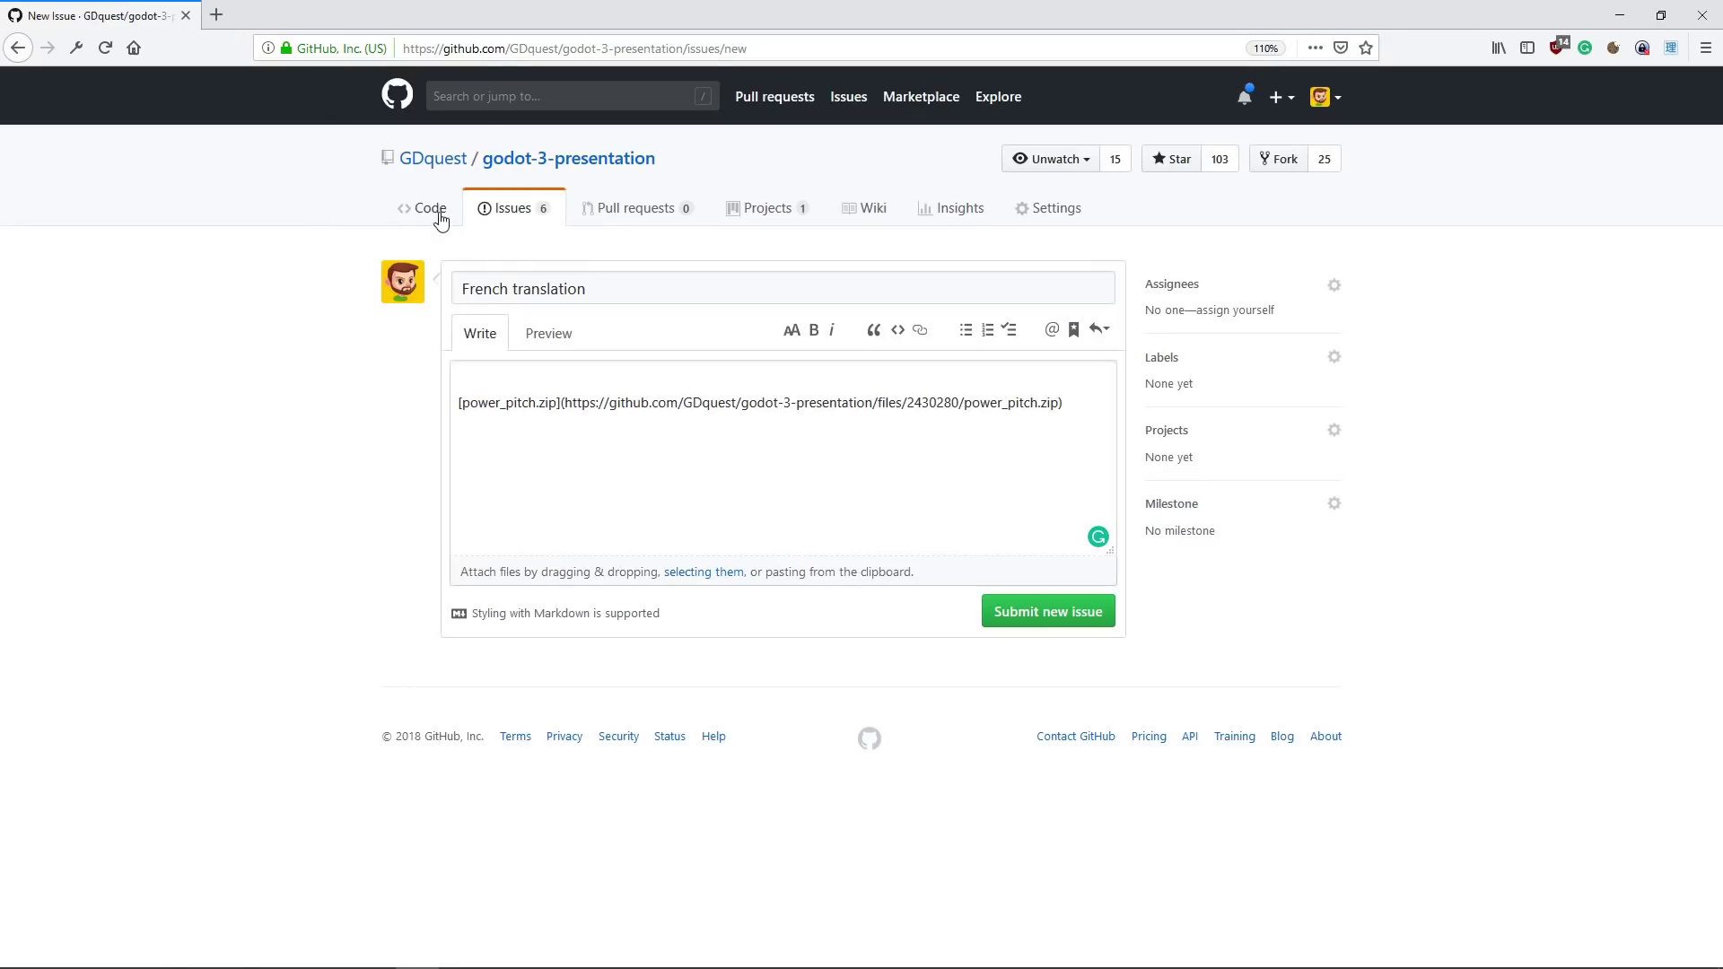
# Step: Leave the issue draft, open issue #33 "Call for beautiful Pictures!" and read through its guidelines and sample images
pyautogui.click(440, 218)
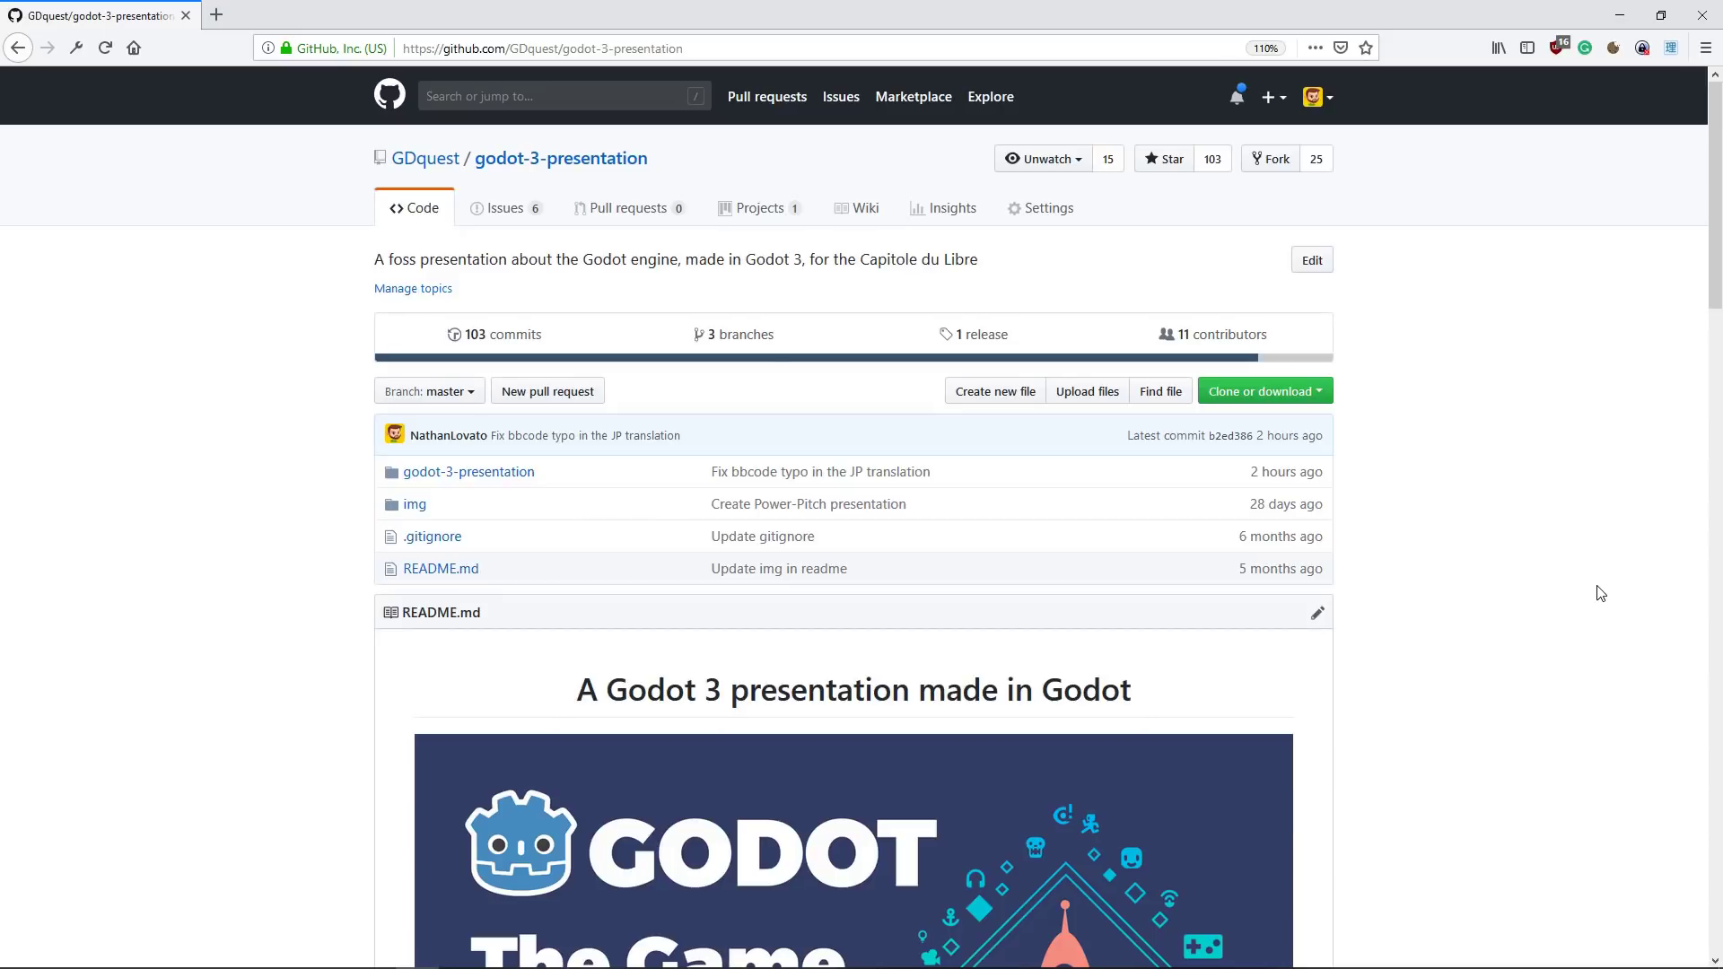
pyautogui.click(534, 215)
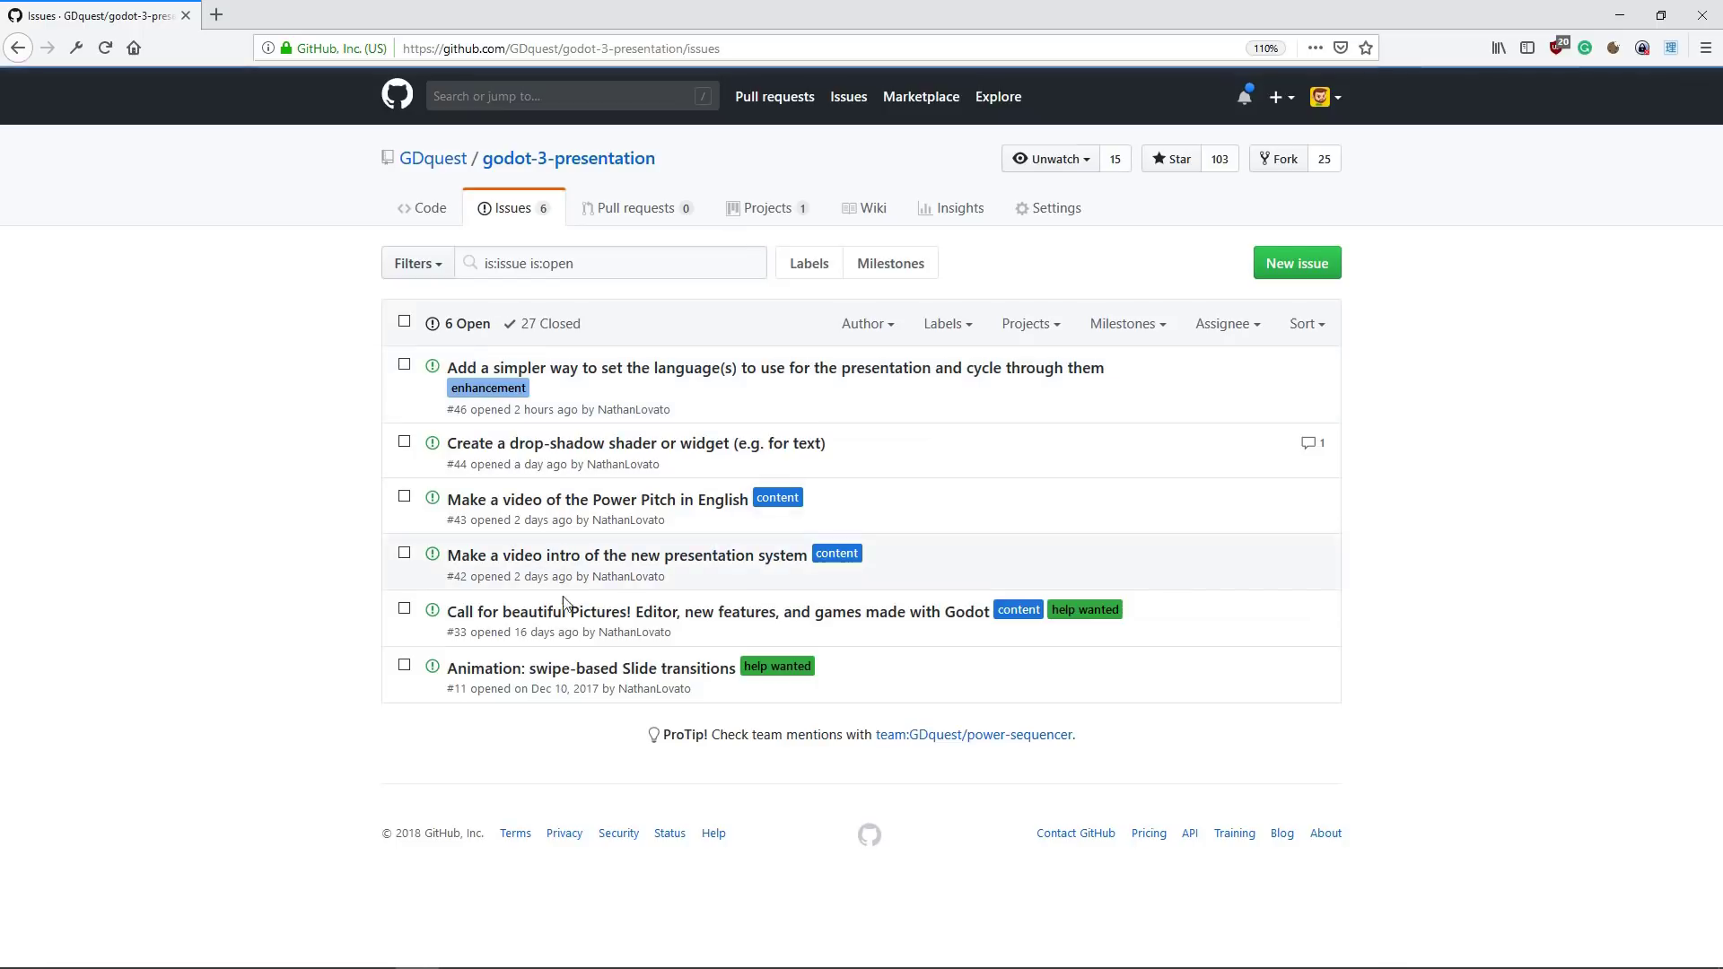
pyautogui.click(755, 618)
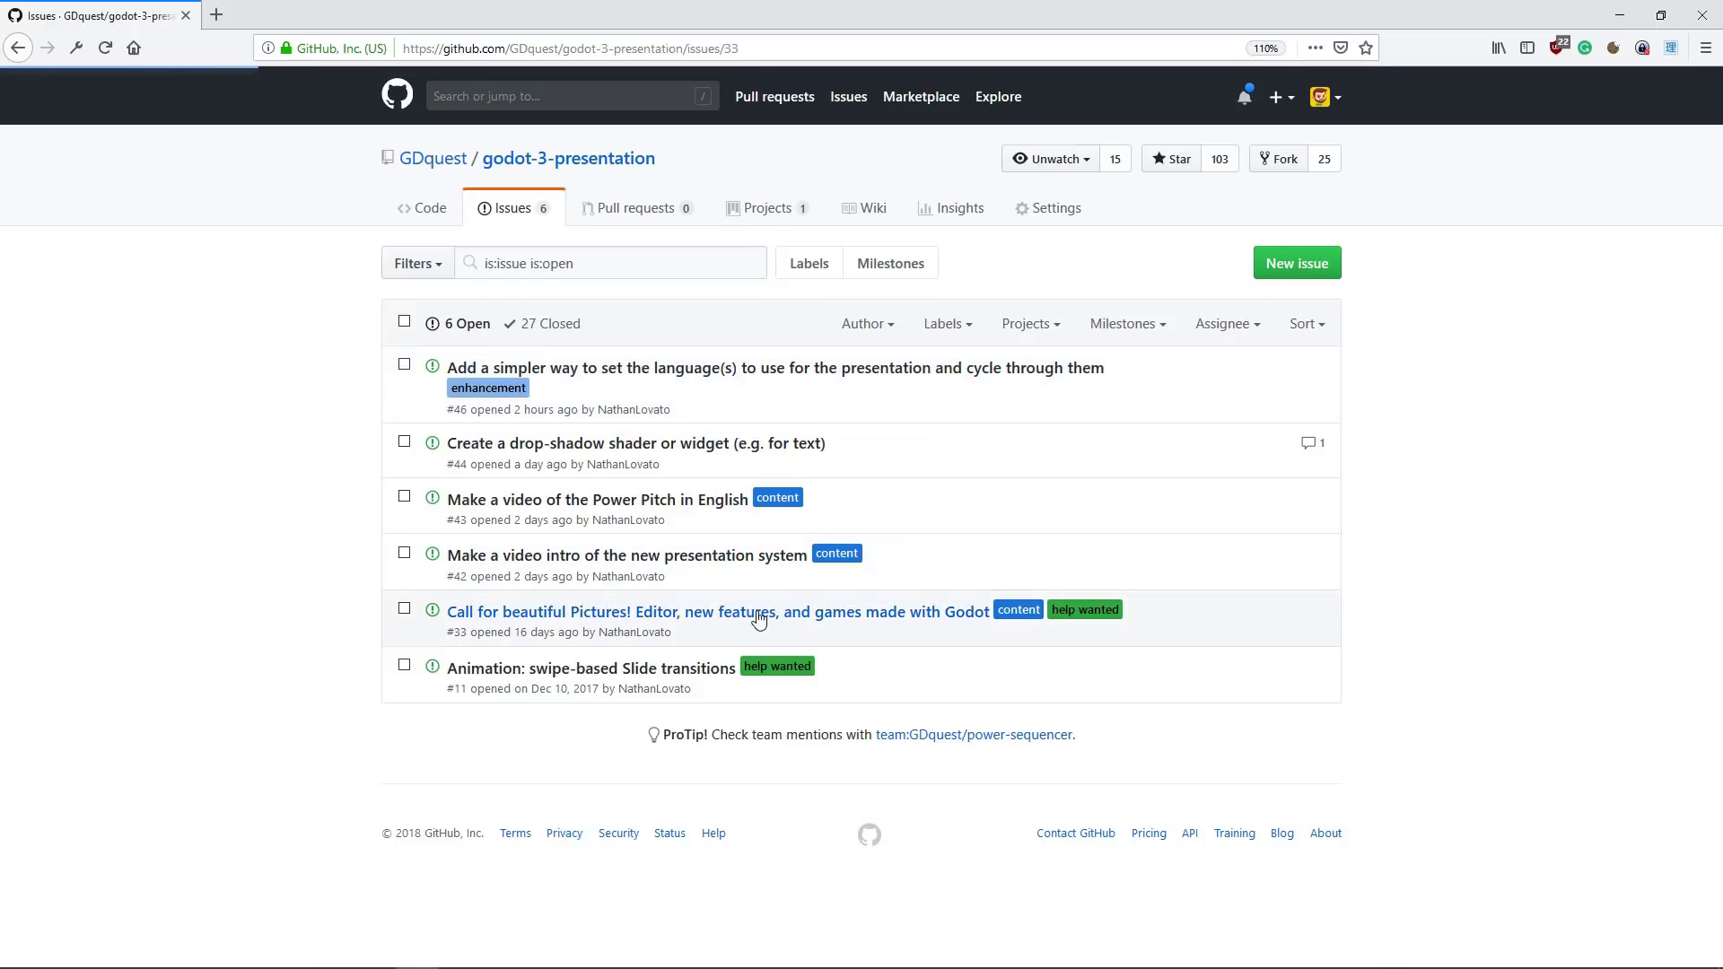
pyautogui.moveTo(1716, 255); pyautogui.dragTo(1540, 721)
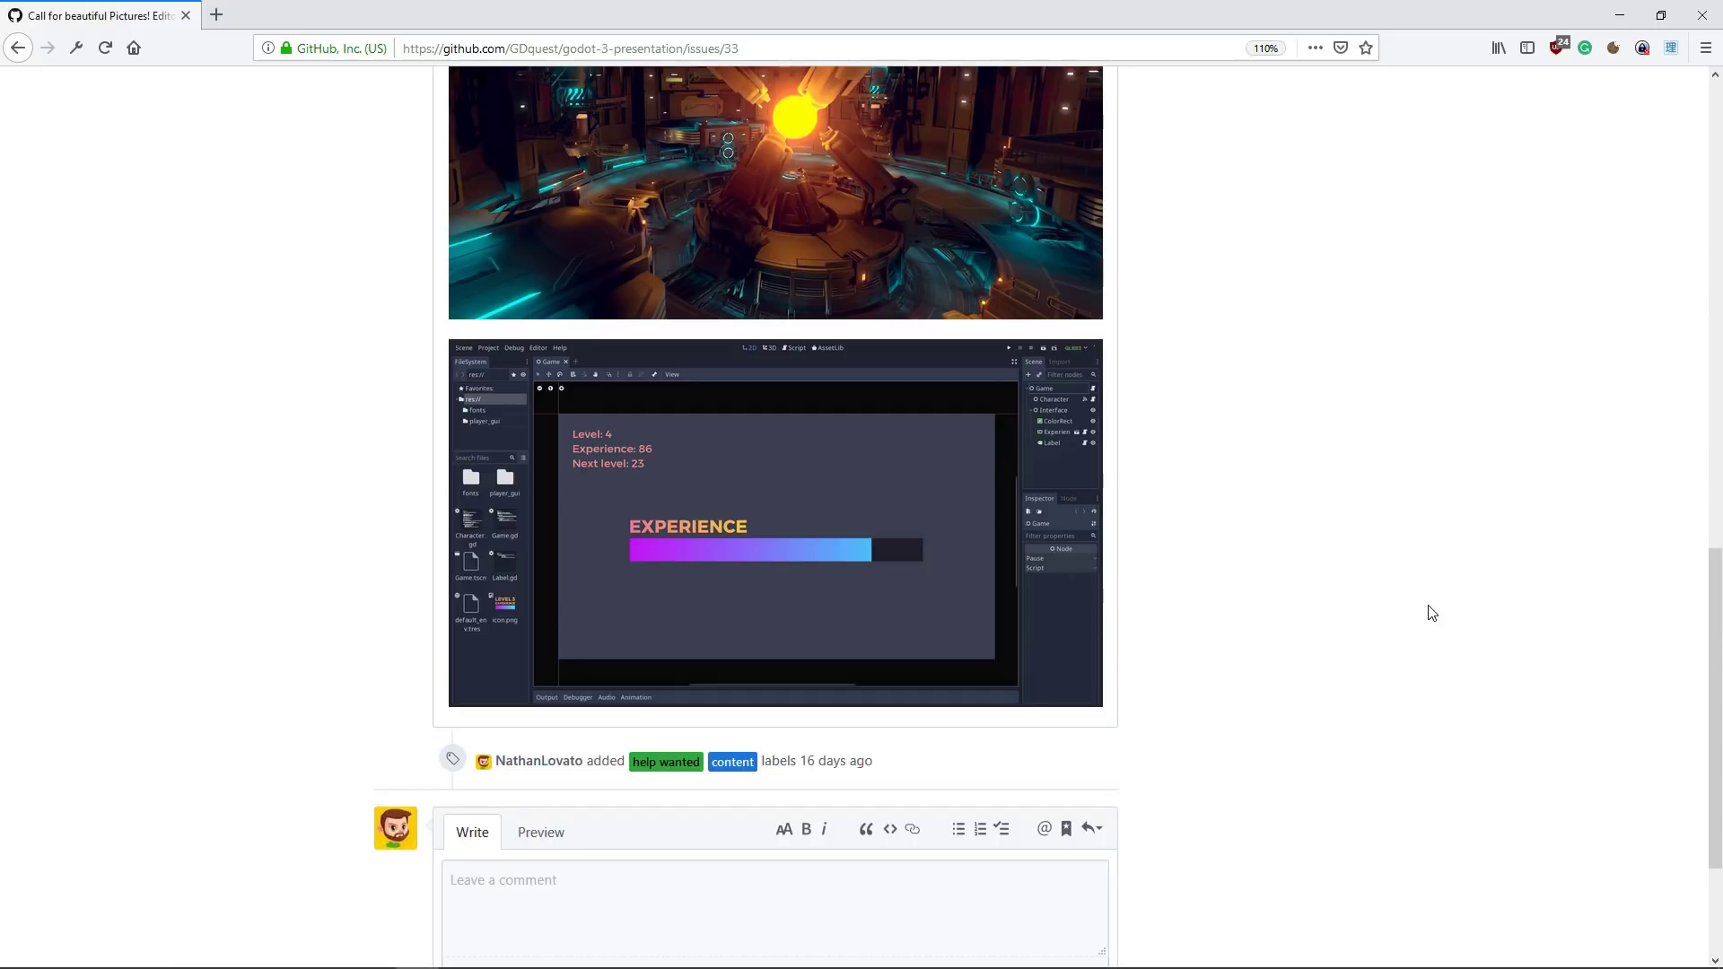
pyautogui.moveTo(1716, 707); pyautogui.dragTo(1719, 305)
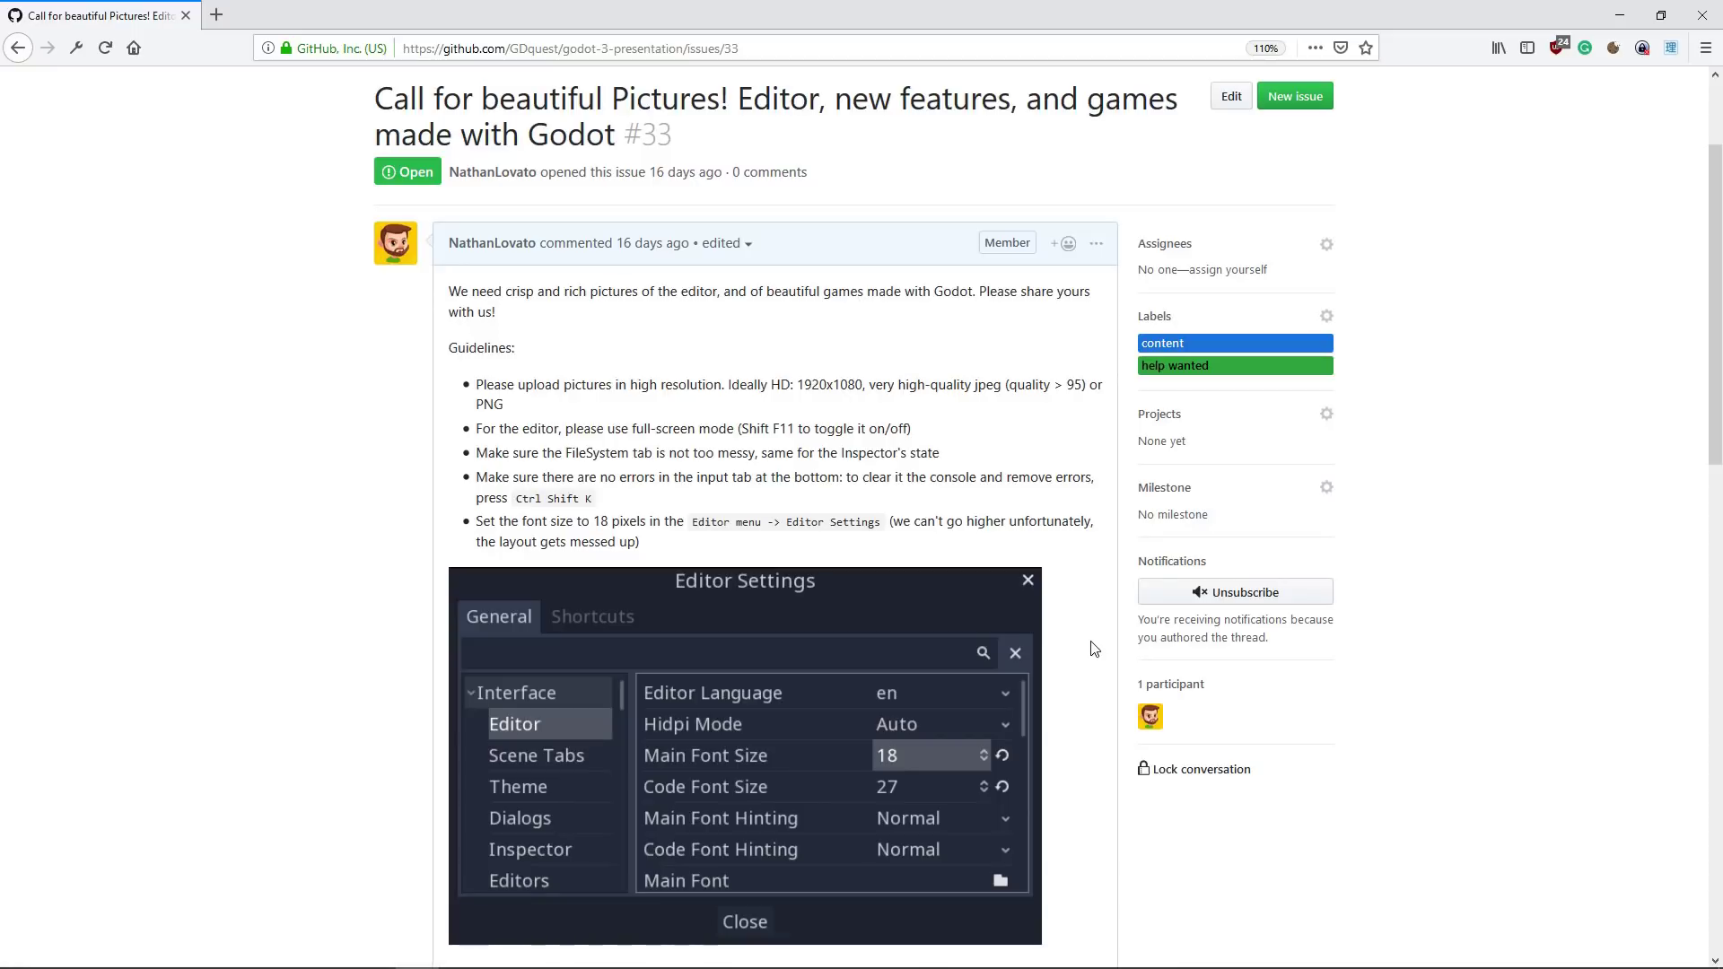
pyautogui.scroll(2, 1549, 558)
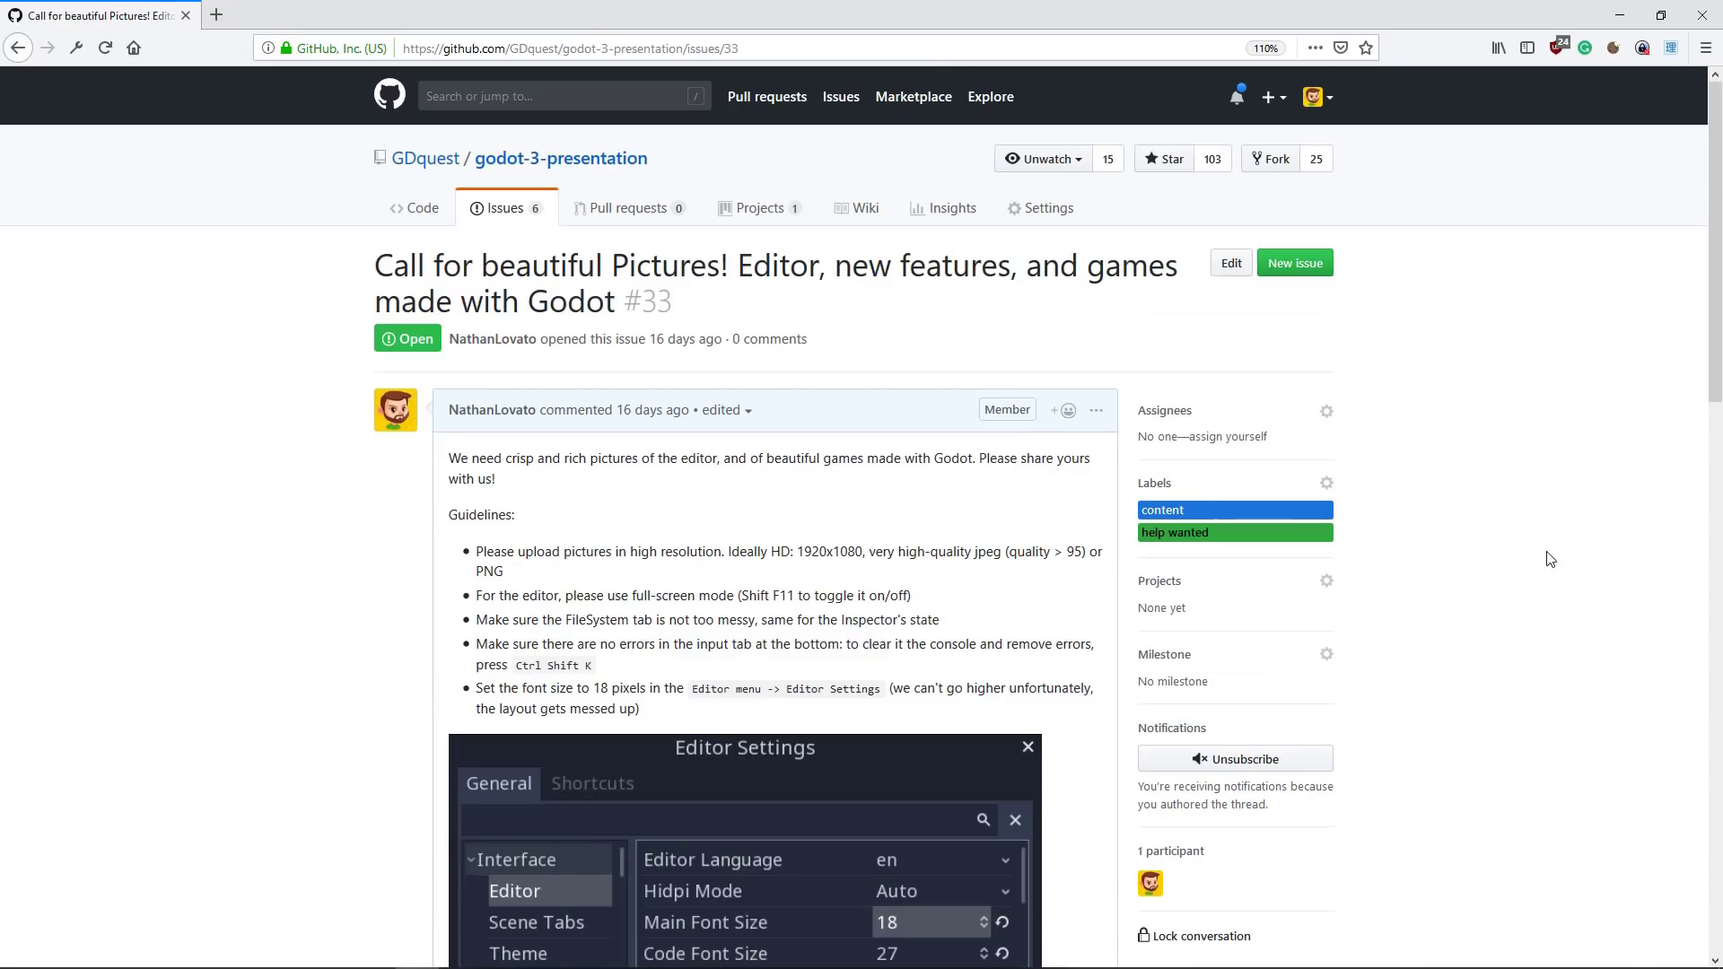